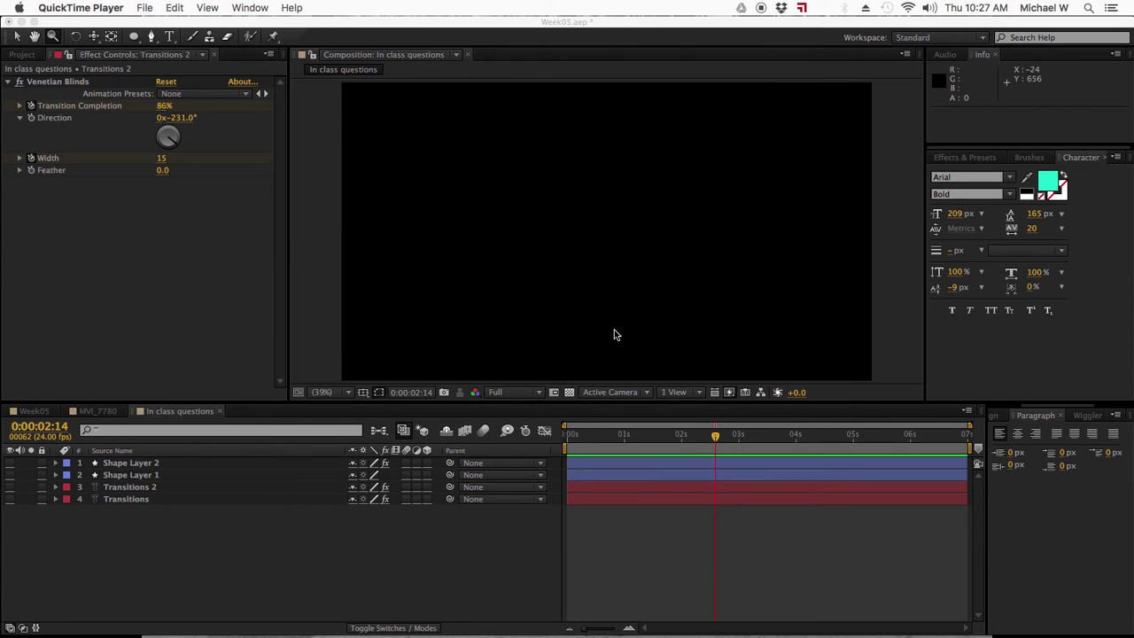
Add a cyan text layer reading 'i' to the In class questions composition.
{"action": "left_click", "coordinate": [363, 529]}
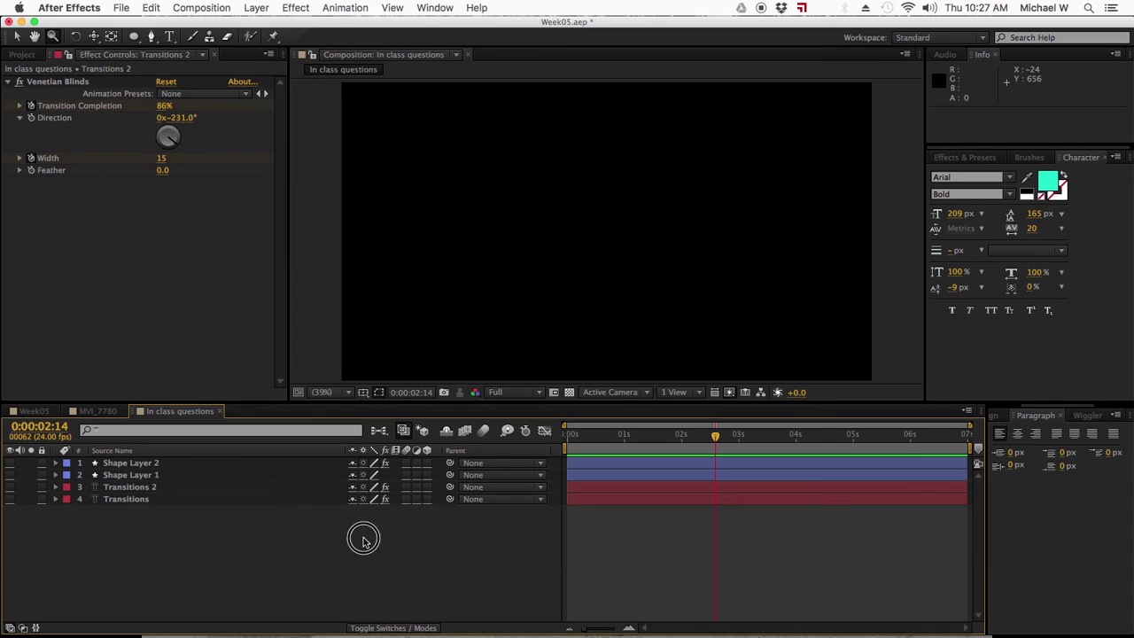
{"action": "left_click", "coordinate": [169, 36]}
{"action": "left_click", "coordinate": [586, 297]}
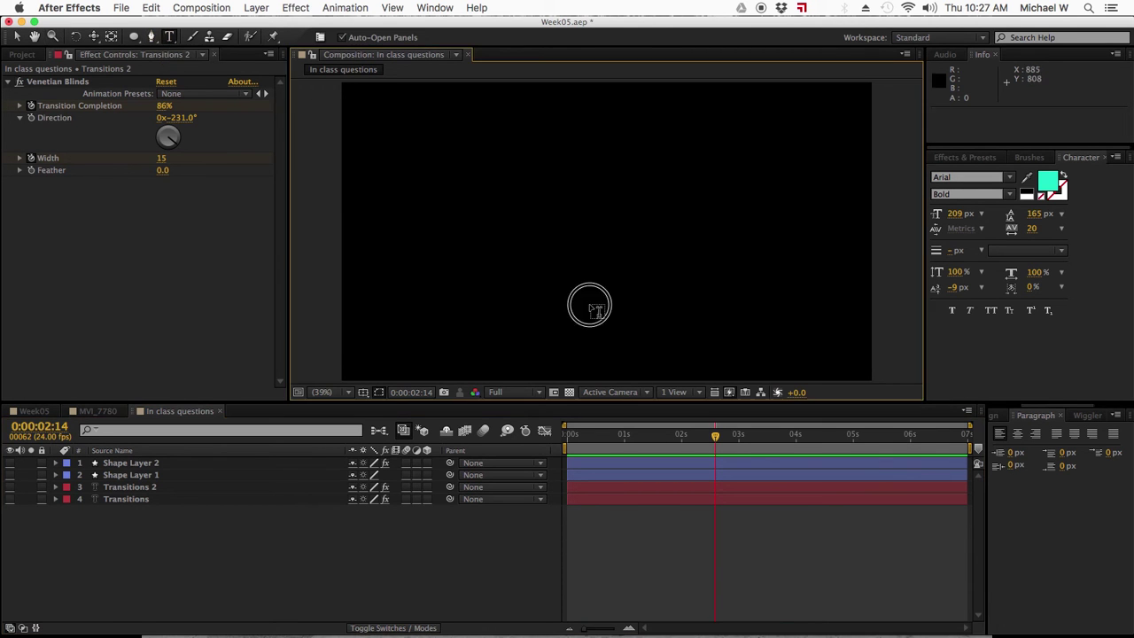
{"action": "type", "text": "i"}
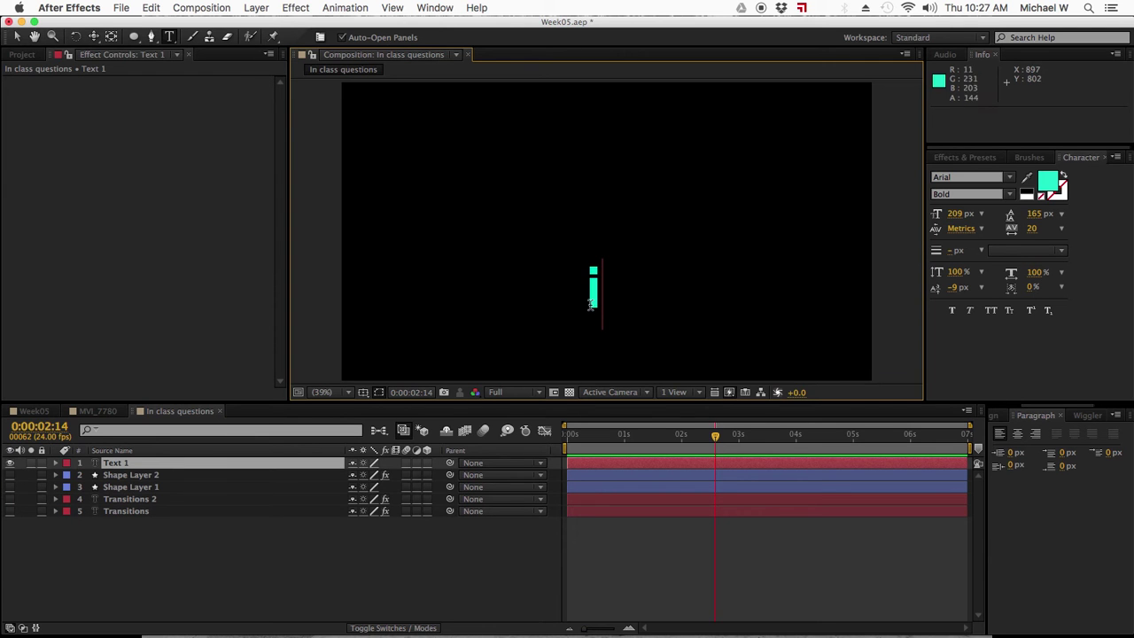
{"action": "left_click", "coordinate": [16, 36]}
Scale the i to about 408% and nudge it down-left; a trial Pen mask is undone.
{"action": "left_click_drag", "start_coordinate": [602, 269], "coordinate": [686, 167]}
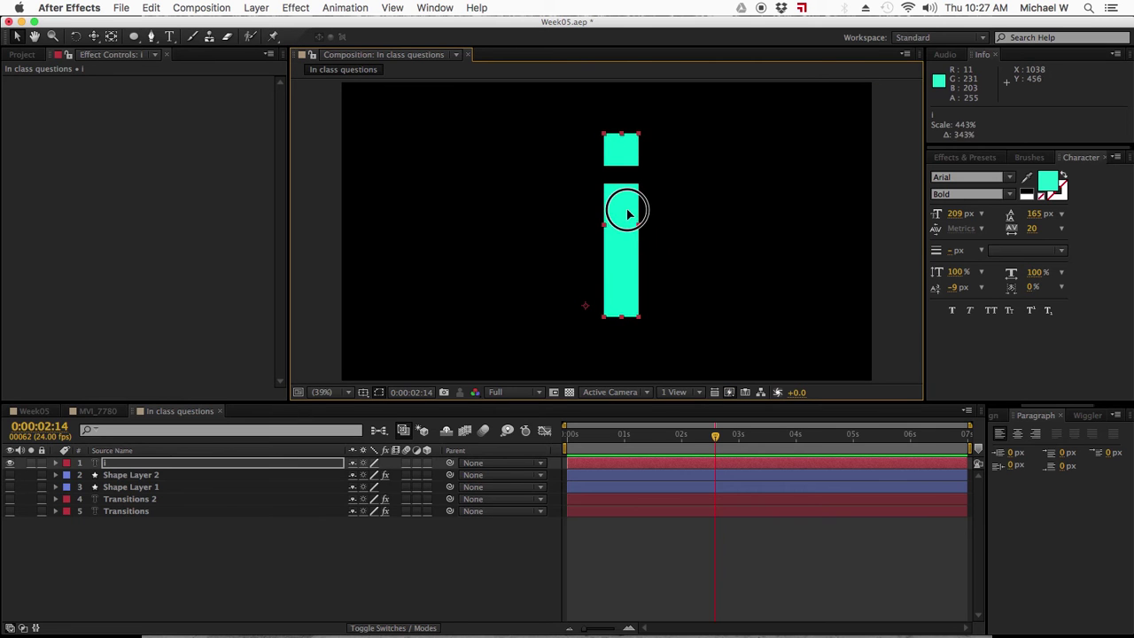
{"action": "left_click_drag", "start_coordinate": [625, 207], "coordinate": [620, 228]}
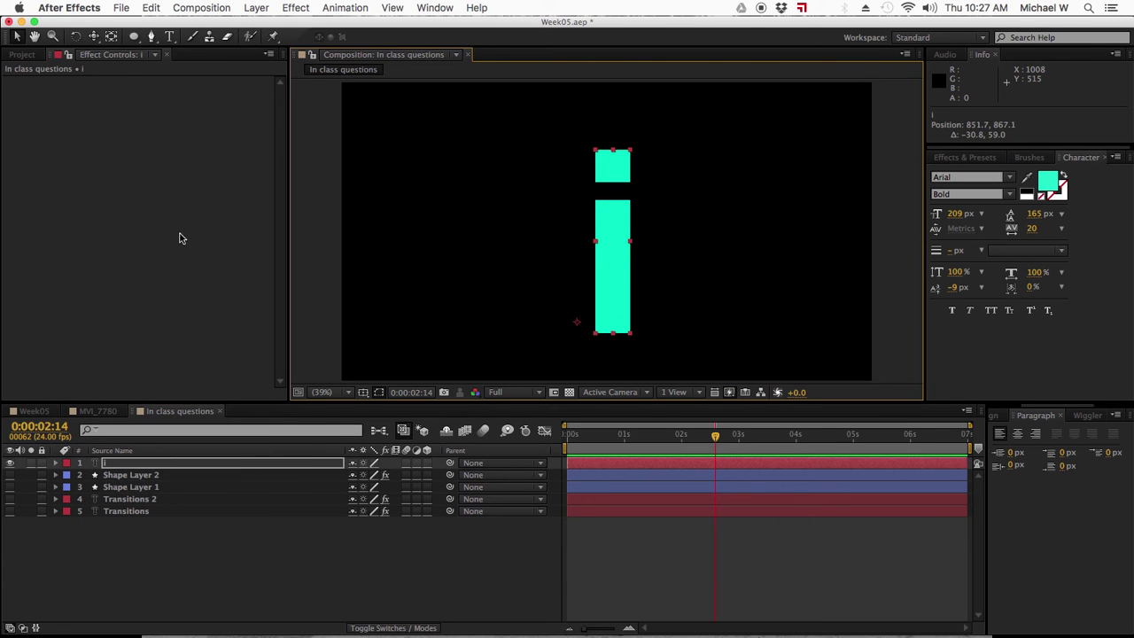
{"action": "left_click", "coordinate": [151, 36]}
{"action": "left_click_drag", "start_coordinate": [512, 110], "coordinate": [460, 158]}
{"action": "left_click_drag", "start_coordinate": [473, 257], "coordinate": [563, 289]}
{"action": "left_click_drag", "start_coordinate": [716, 266], "coordinate": [676, 155]}
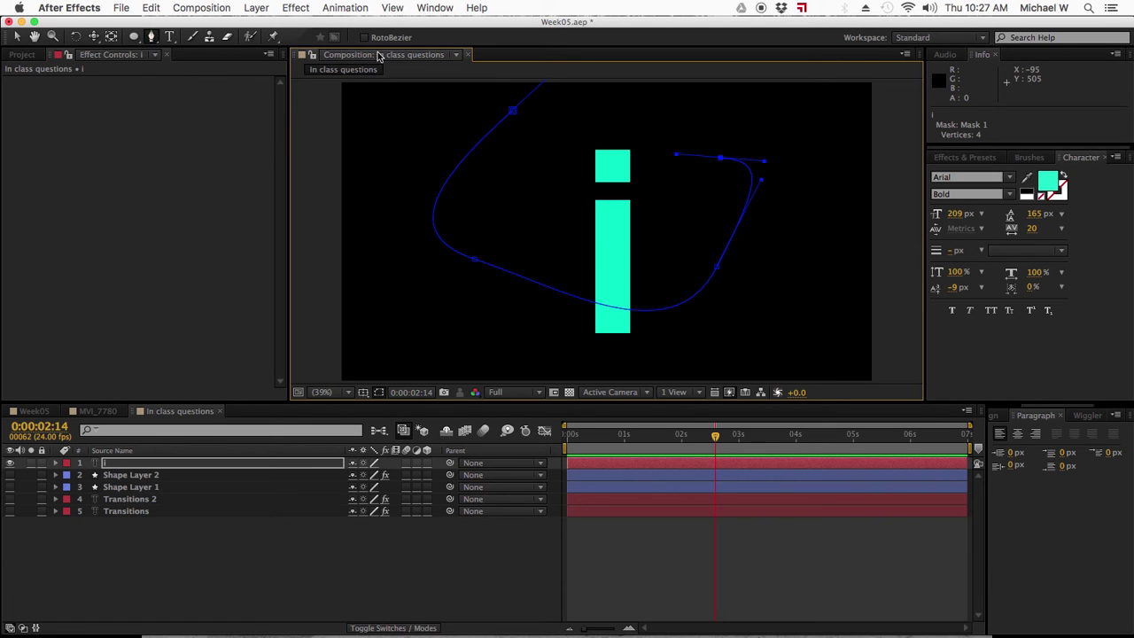
{"action": "key", "text": "v"}
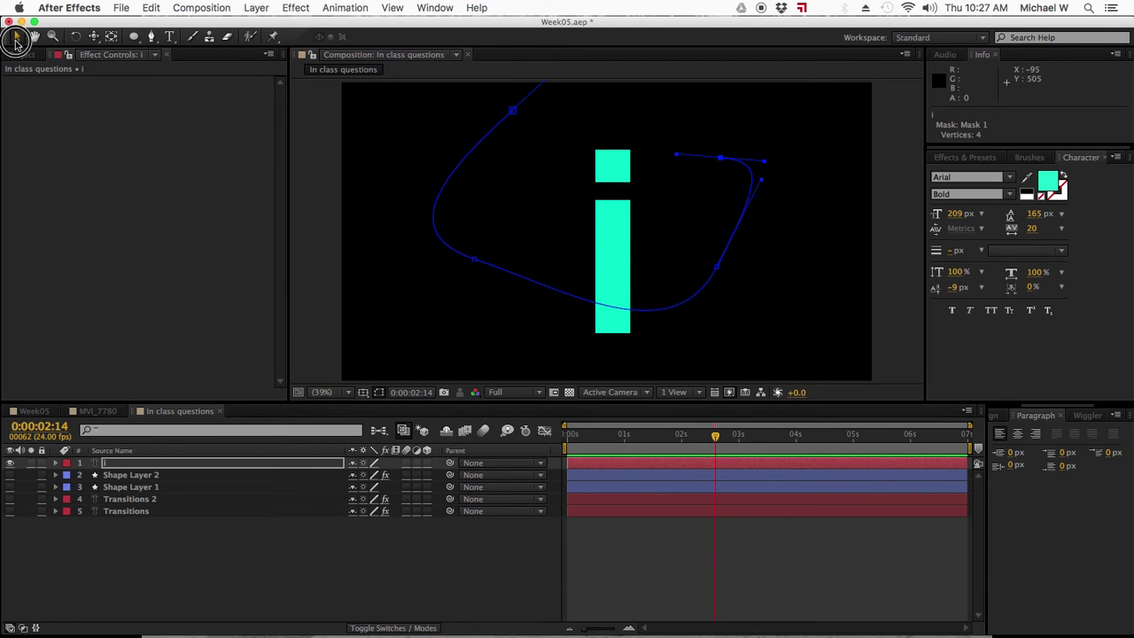
{"action": "left_click", "coordinate": [151, 549]}
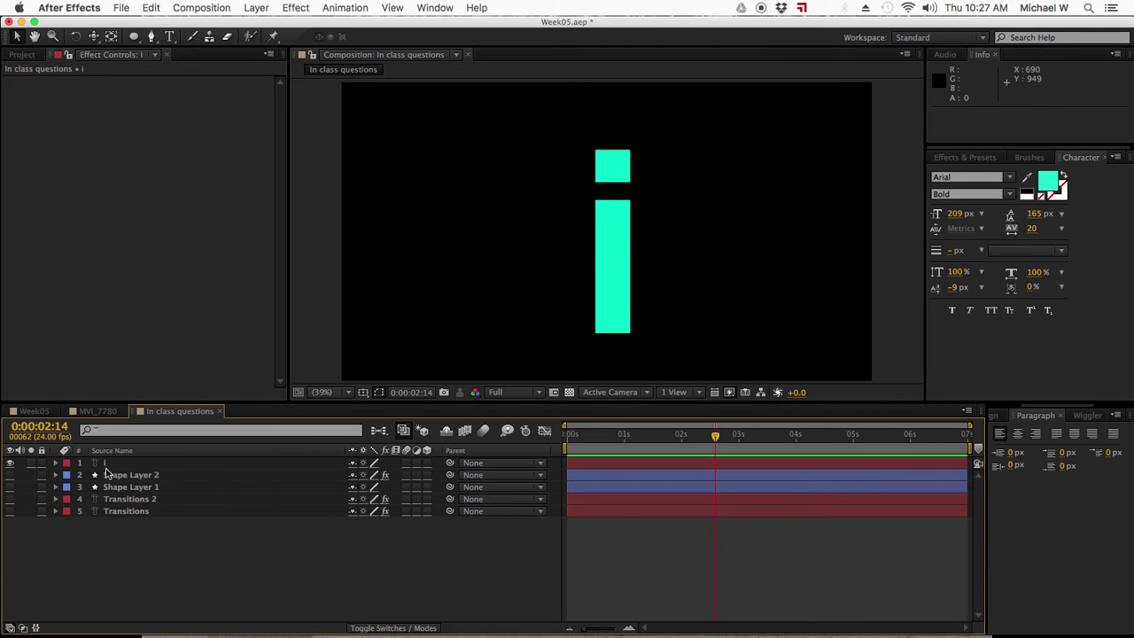
{"action": "left_click", "coordinate": [105, 464]}
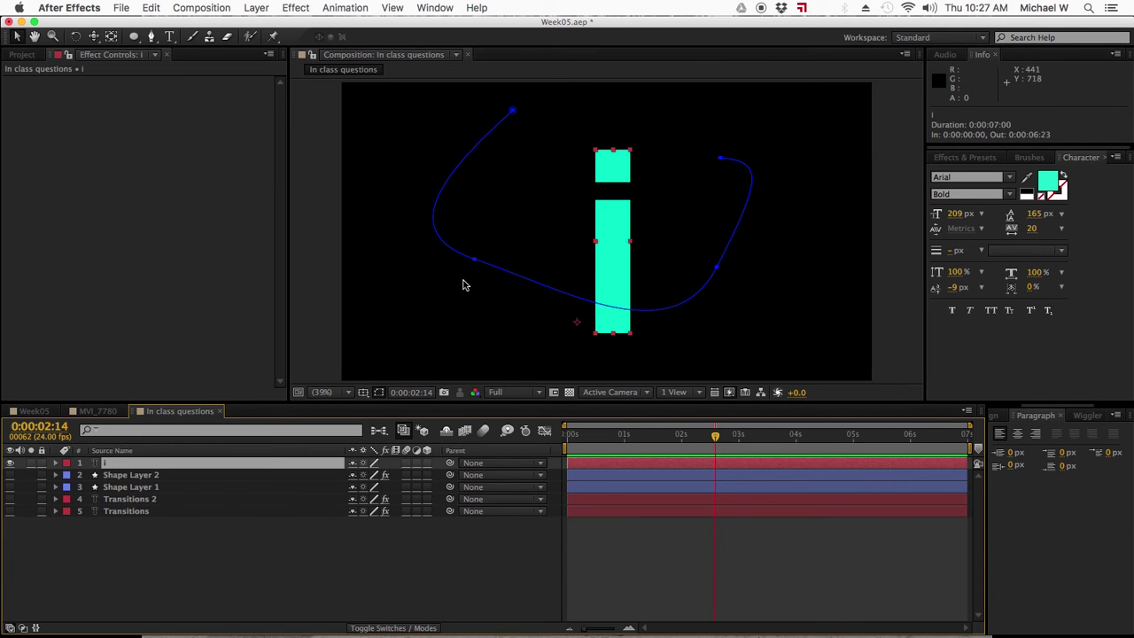
{"action": "key", "text": "super+z"}
{"action": "key", "text": "super+z"}
{"action": "key", "text": "super+z"}
{"action": "key", "text": "super+z"}
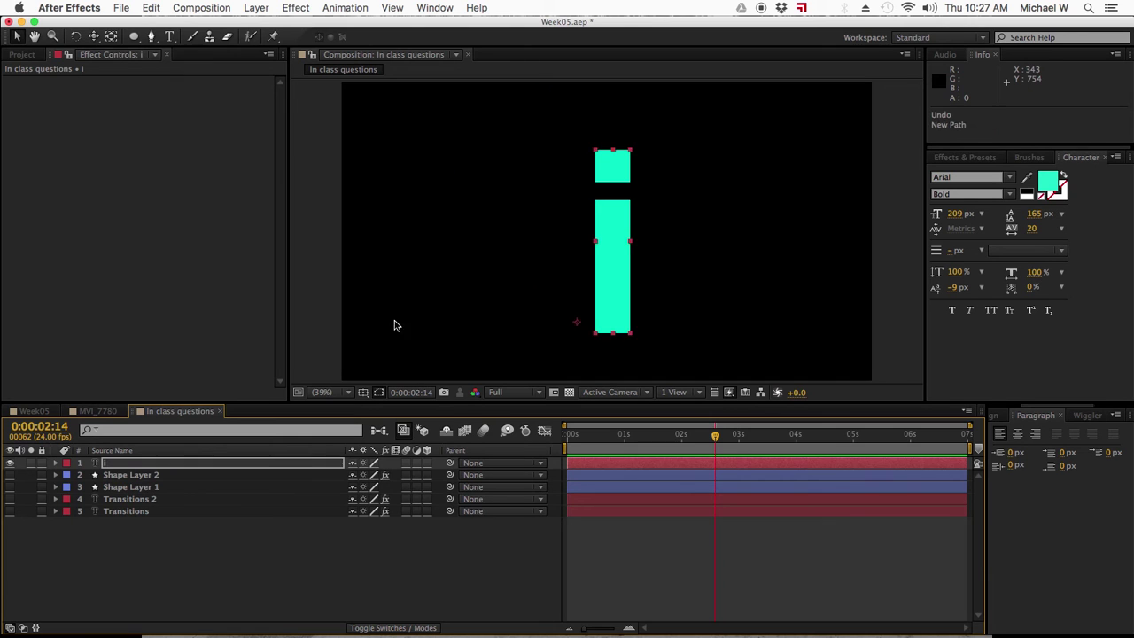
Draw a U-shaped Pen path from upper left, down under the i, to upper right.
{"action": "left_click", "coordinate": [234, 581]}
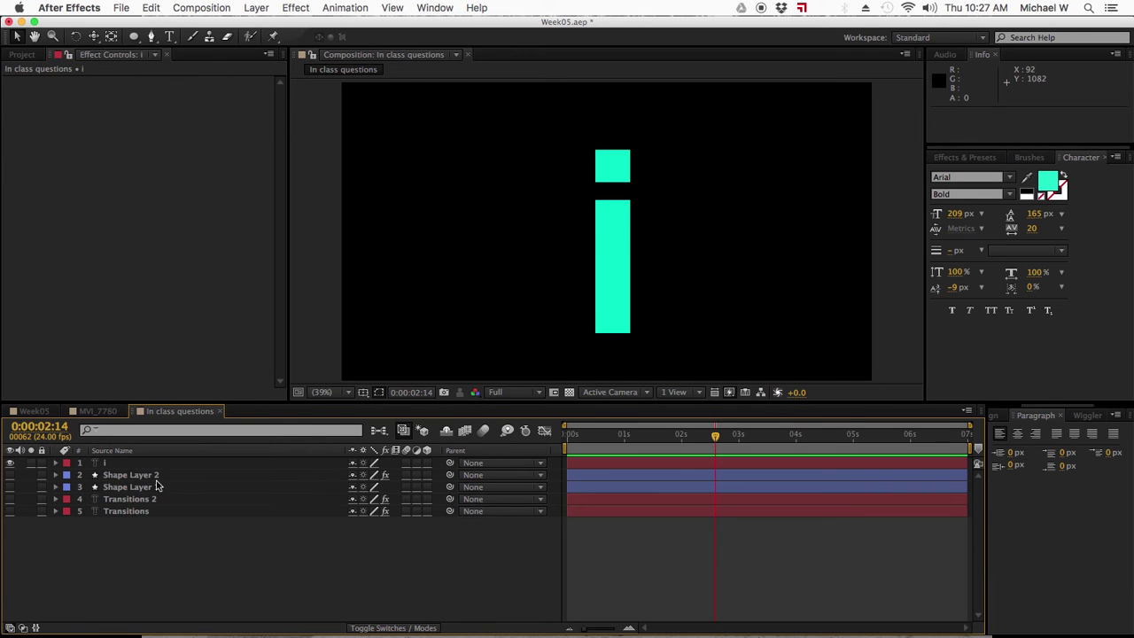
{"action": "left_click", "coordinate": [151, 37]}
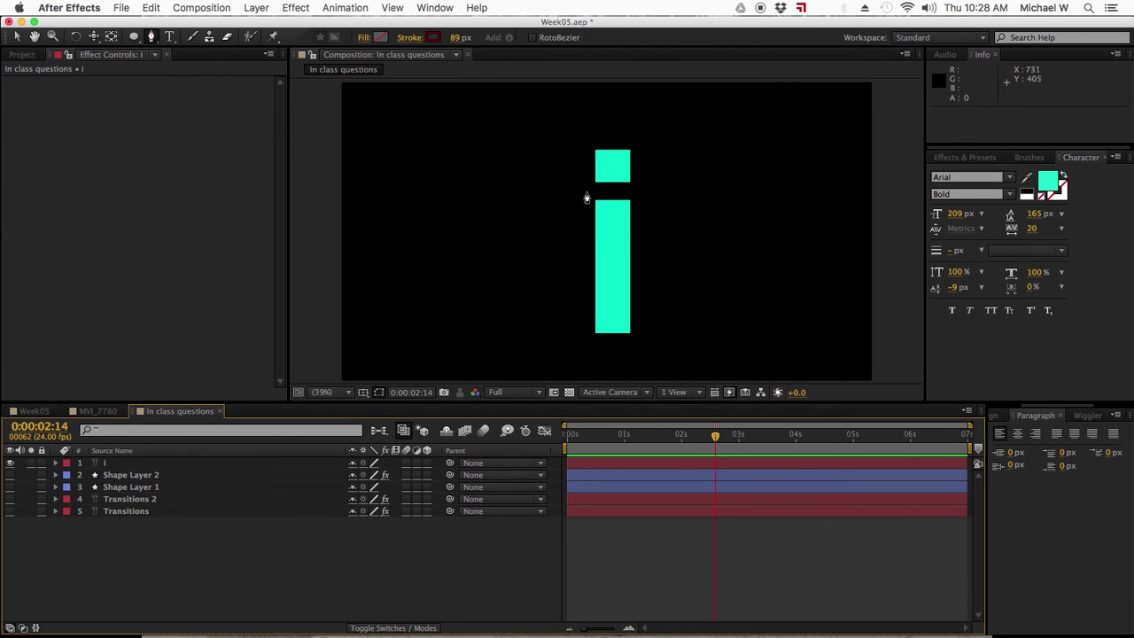
{"action": "left_click", "coordinate": [496, 111]}
{"action": "left_click_drag", "start_coordinate": [443, 232], "coordinate": [485, 285]}
{"action": "left_click_drag", "start_coordinate": [711, 278], "coordinate": [746, 248]}
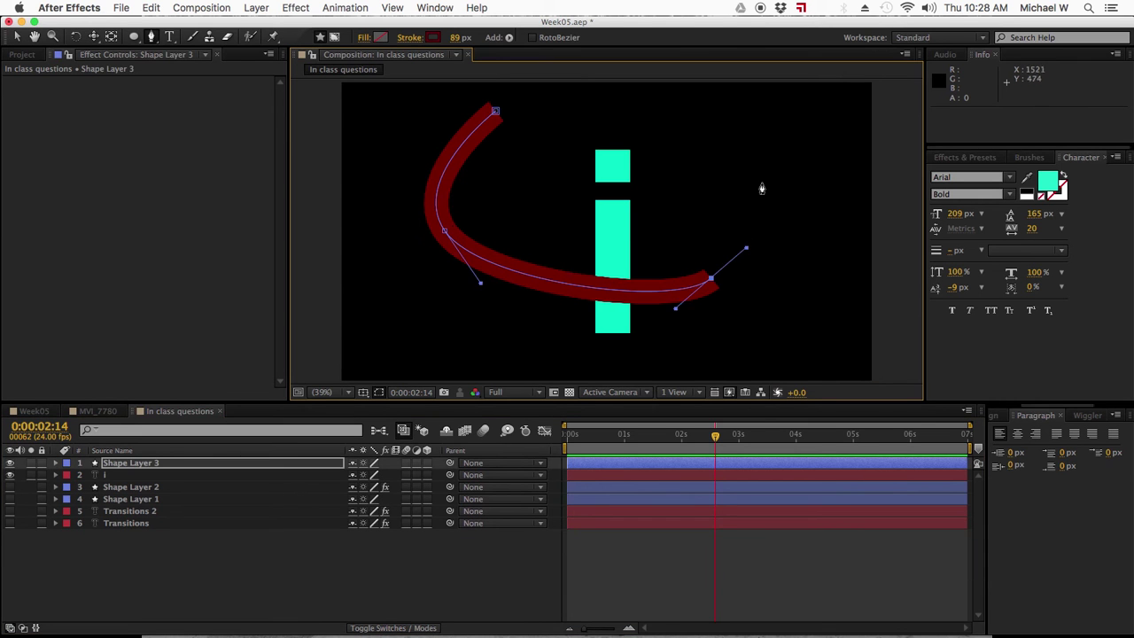
{"action": "left_click", "coordinate": [744, 142]}
{"action": "left_click_drag", "start_coordinate": [691, 133], "coordinate": [674, 122]}
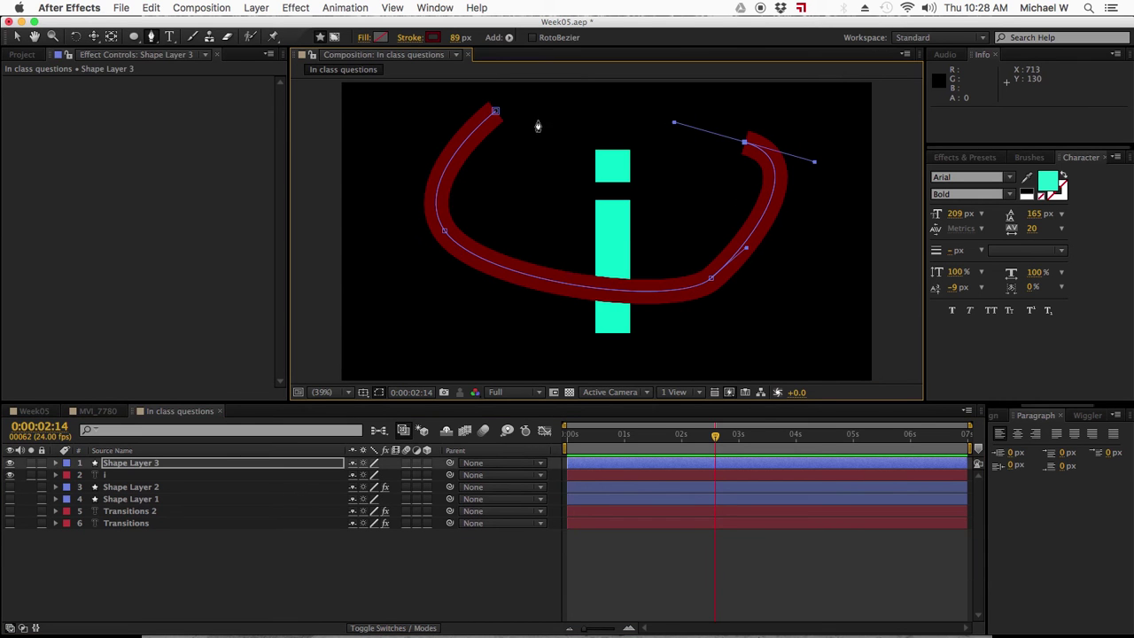
Set the shape's fill to None and keep its solid red stroke.
{"action": "left_click", "coordinate": [363, 39]}
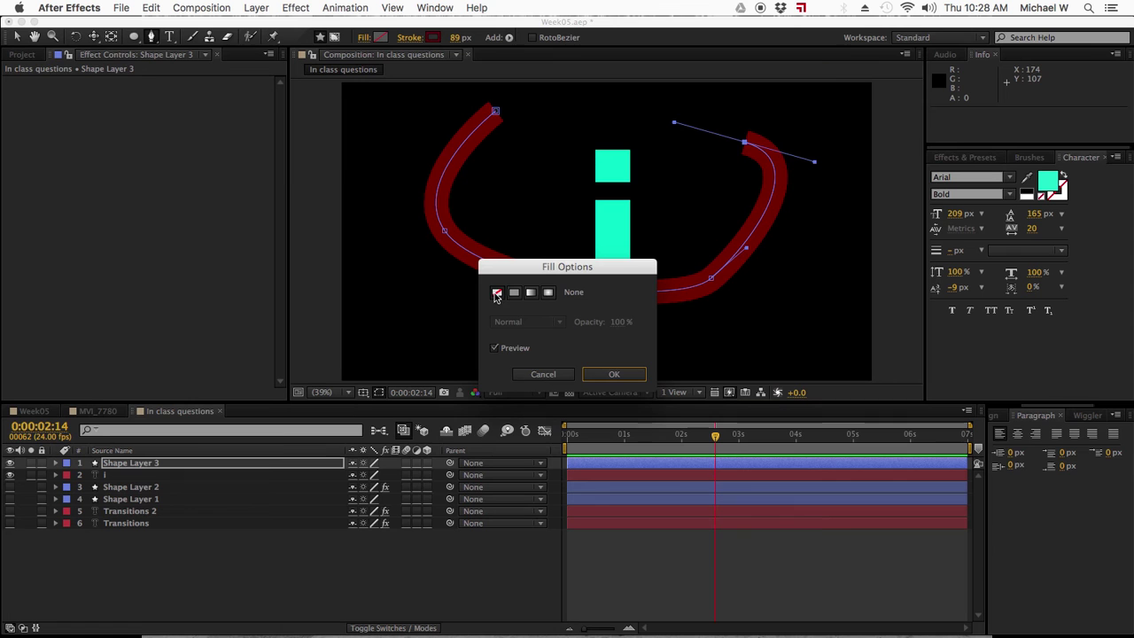
{"action": "left_click", "coordinate": [496, 293]}
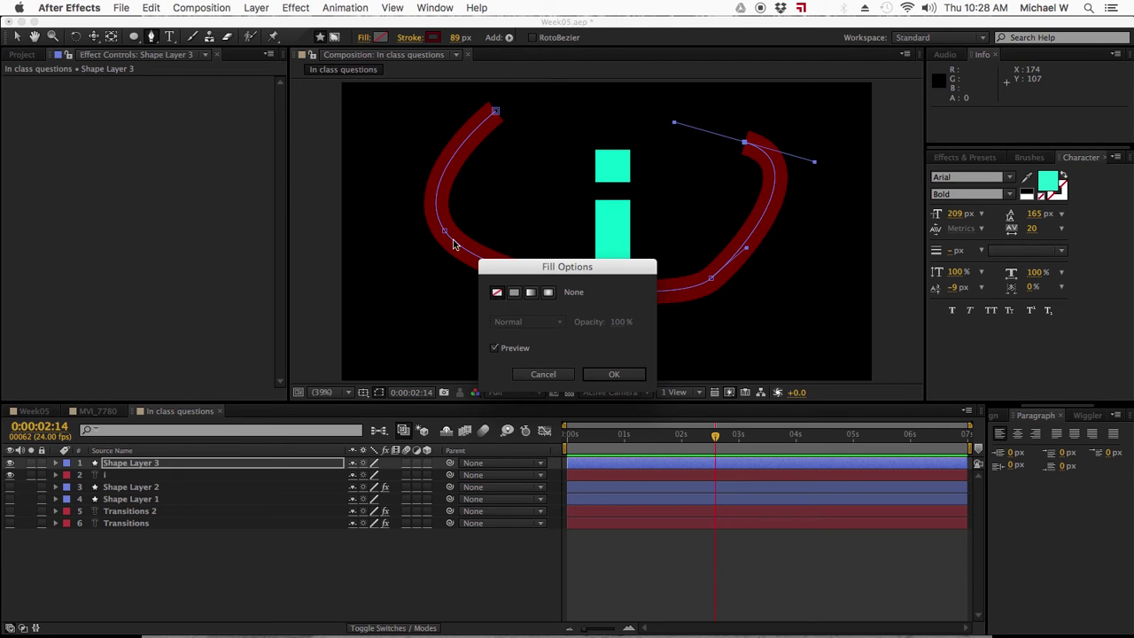
{"action": "left_click", "coordinate": [615, 375]}
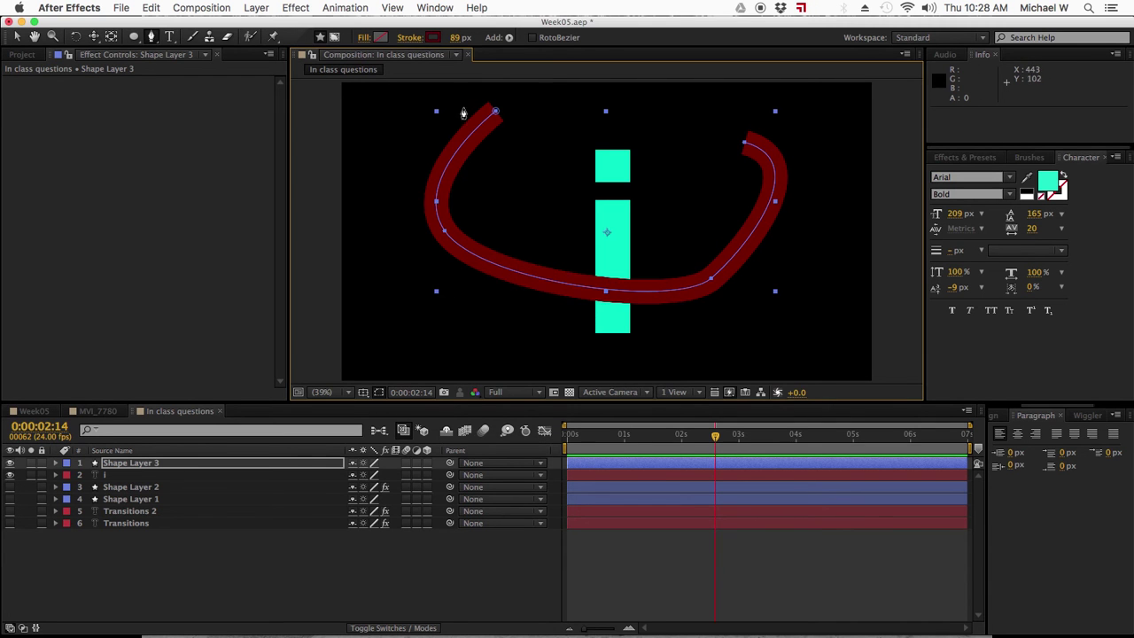
{"action": "left_click", "coordinate": [409, 39]}
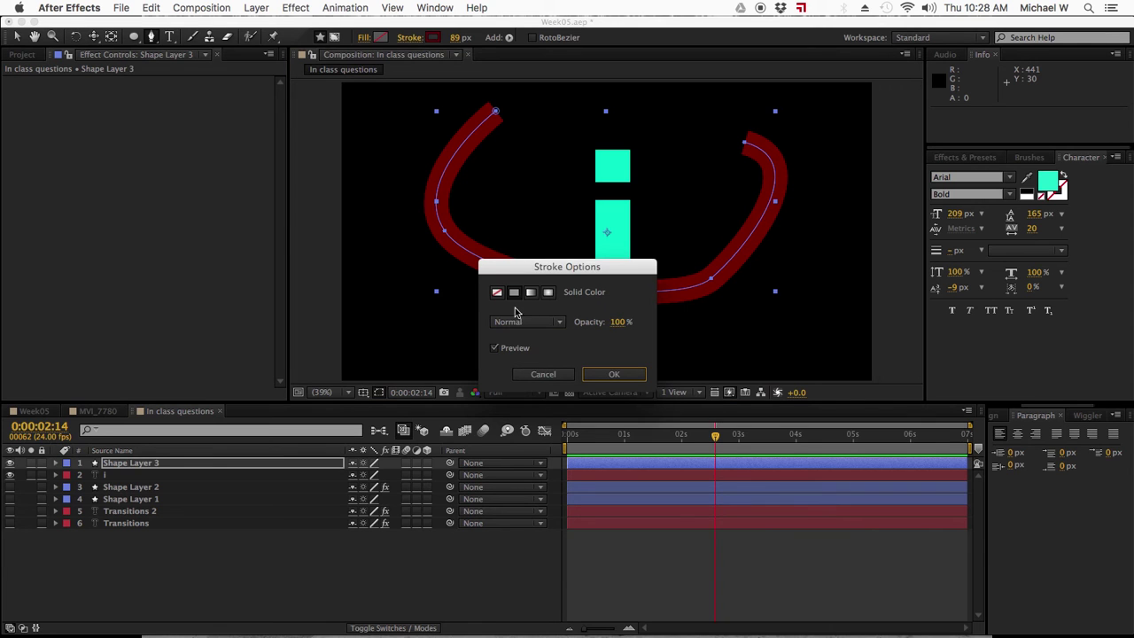
{"action": "left_click", "coordinate": [614, 374]}
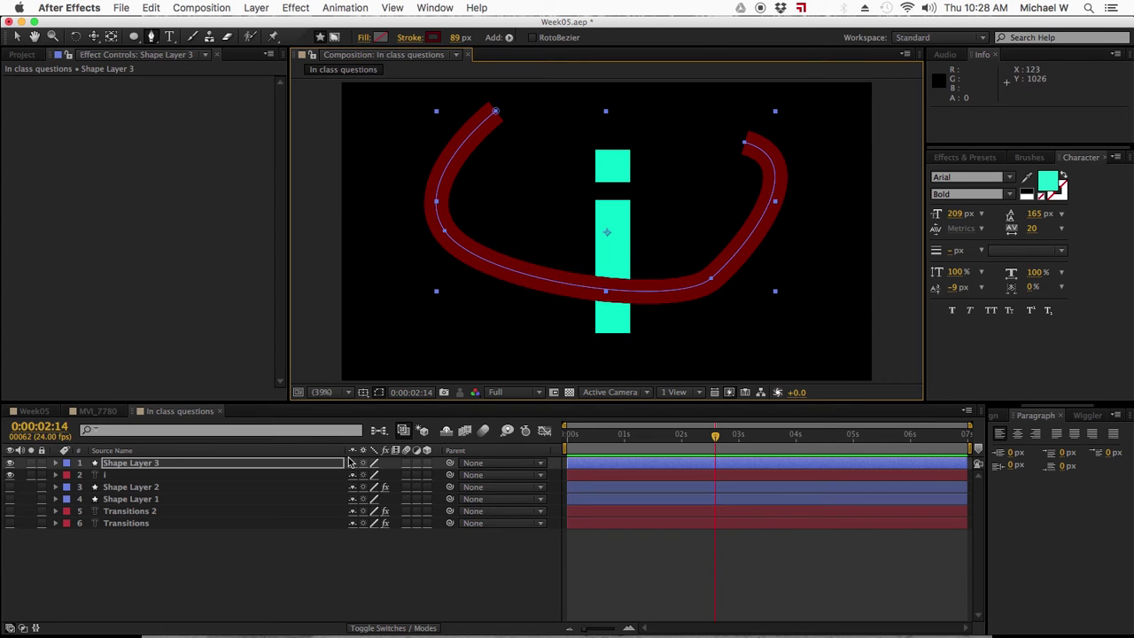
Make Shape Layer 3 a 3D layer and add Camera 1 with default settings.
{"action": "left_click", "coordinate": [427, 462]}
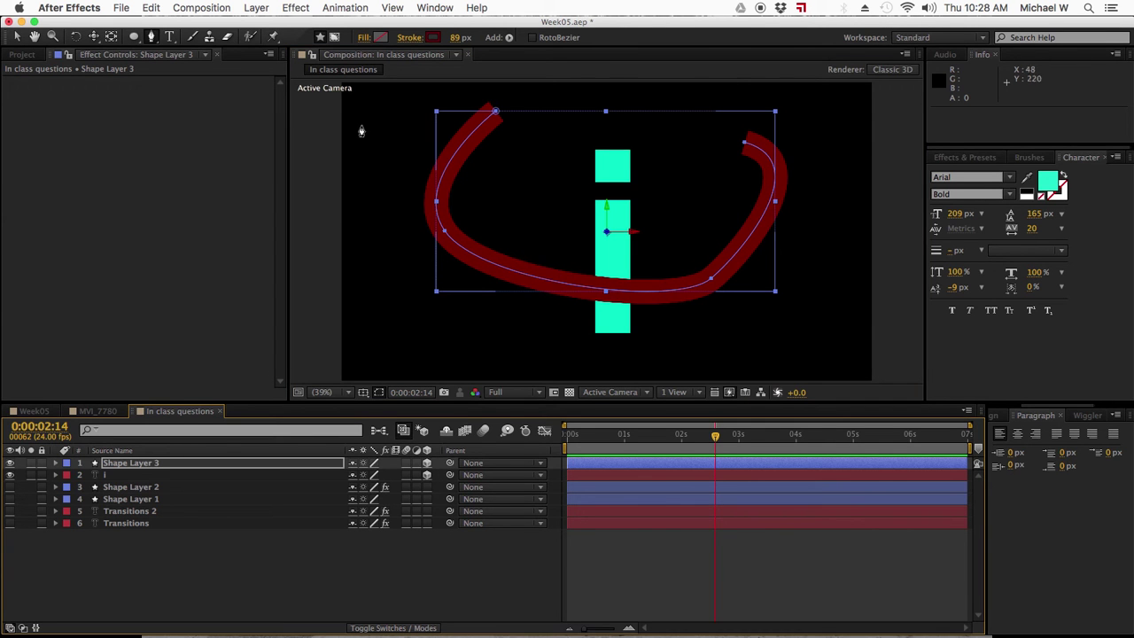
{"action": "left_click", "coordinate": [257, 8]}
{"action": "mouse_move", "coordinate": [266, 24]}
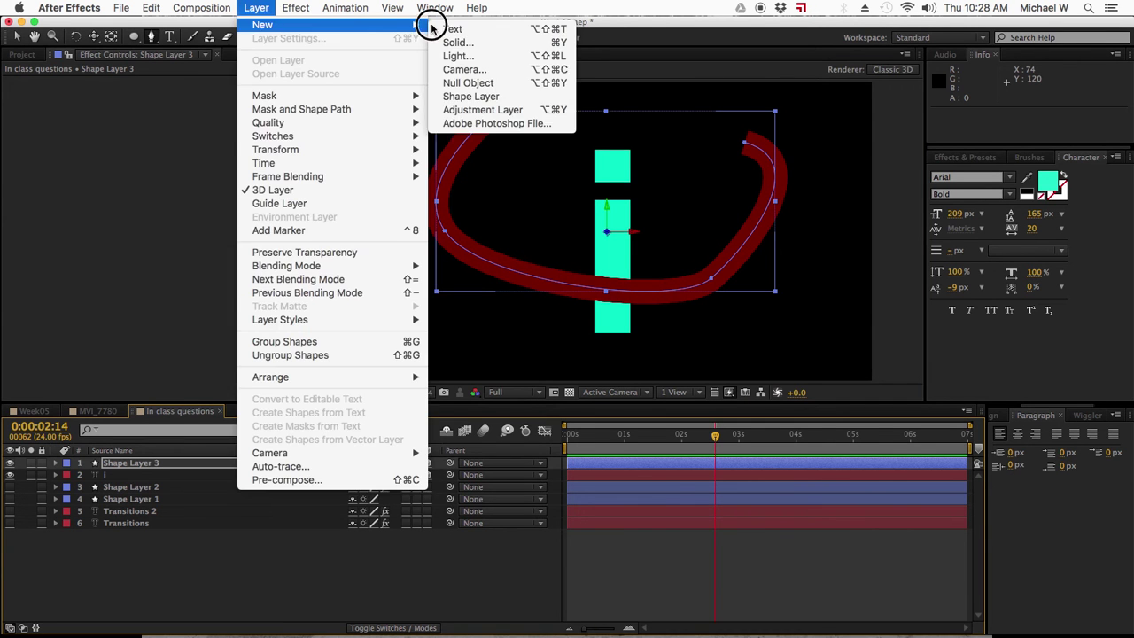
{"action": "left_click", "coordinate": [465, 69]}
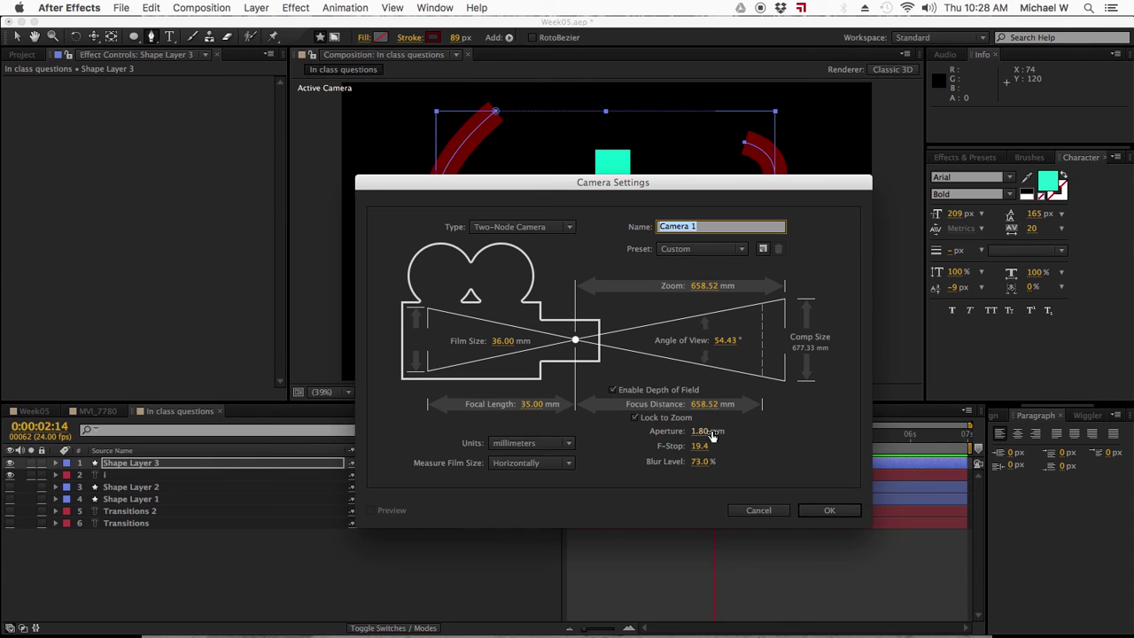
{"action": "left_click", "coordinate": [828, 511]}
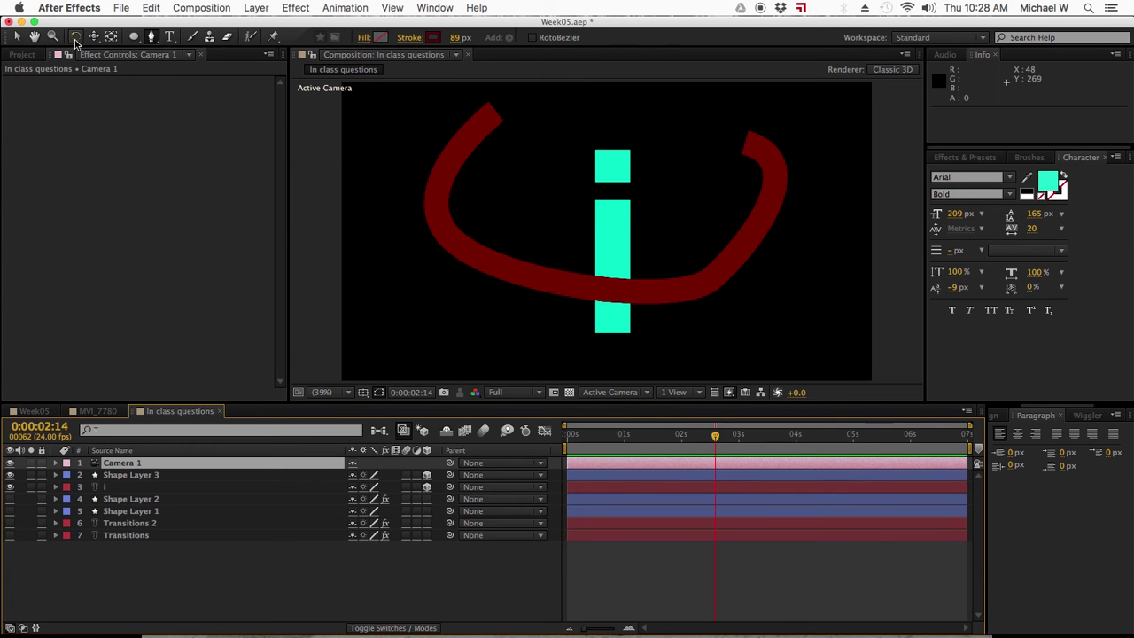
{"action": "key", "text": "c"}
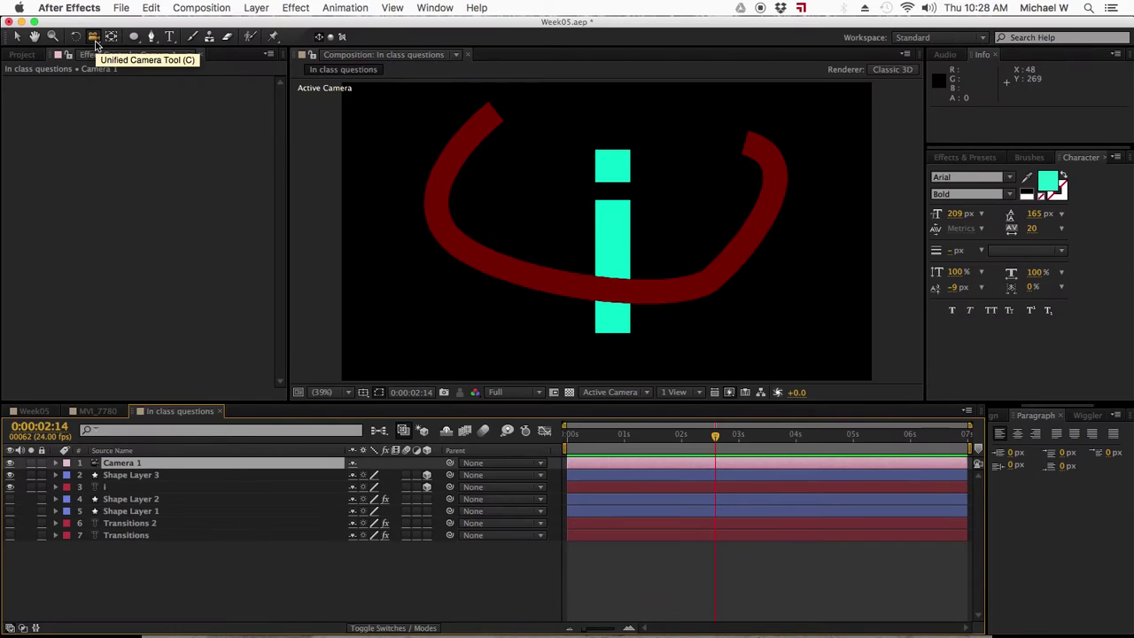
Orbit Camera 1 slightly so the red stroke appears in perspective around the i.
{"action": "left_click", "coordinate": [93, 39]}
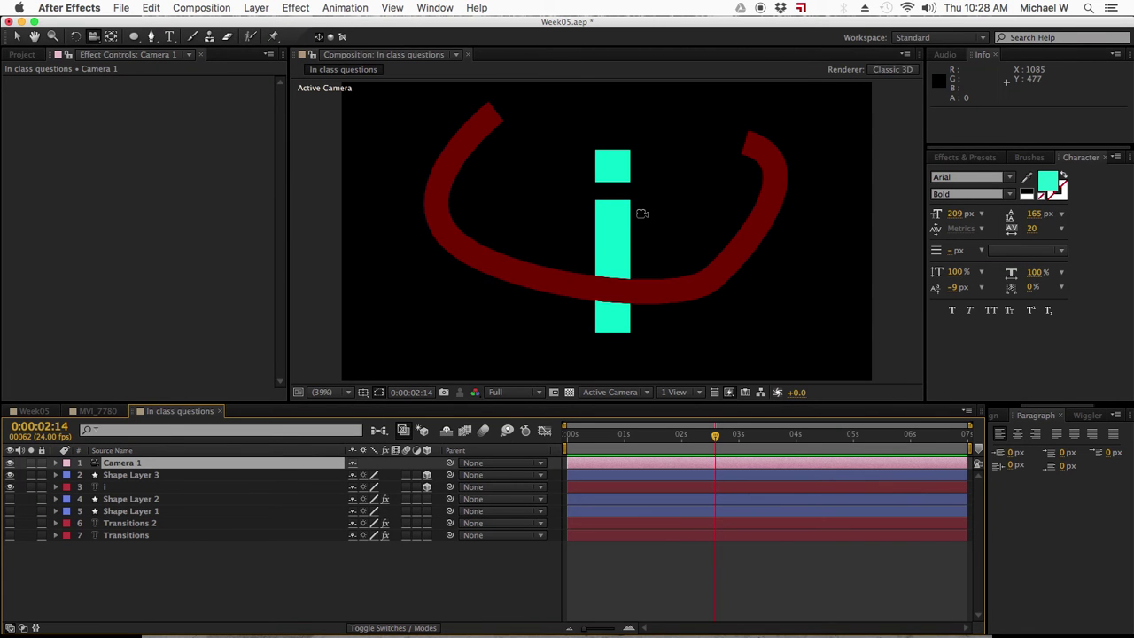
{"action": "mouse_move", "coordinate": [642, 213]}
{"action": "left_mouse_down"}
{"action": "mouse_move", "coordinate": [652, 233]}
{"action": "mouse_move", "coordinate": [659, 222]}
{"action": "left_mouse_up"}
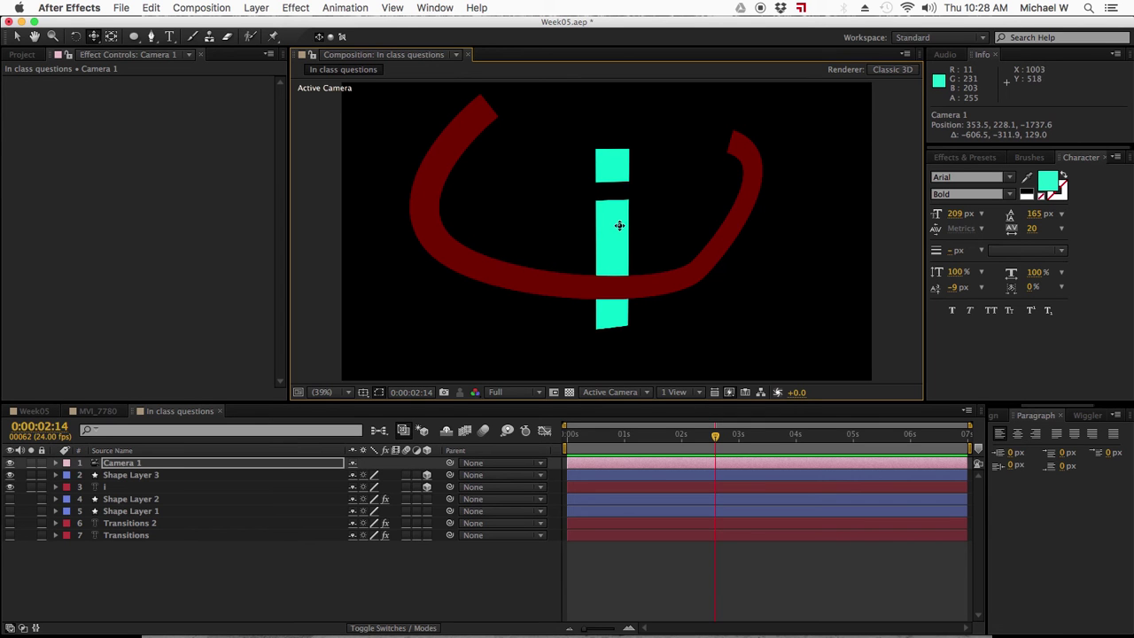
{"action": "mouse_move", "coordinate": [618, 225]}
{"action": "left_mouse_down"}
{"action": "mouse_move", "coordinate": [700, 225]}
{"action": "mouse_move", "coordinate": [615, 236]}
{"action": "mouse_move", "coordinate": [615, 197]}
{"action": "mouse_move", "coordinate": [630, 316]}
{"action": "mouse_move", "coordinate": [616, 220]}
{"action": "left_mouse_up"}
{"action": "left_click", "coordinate": [124, 476]}
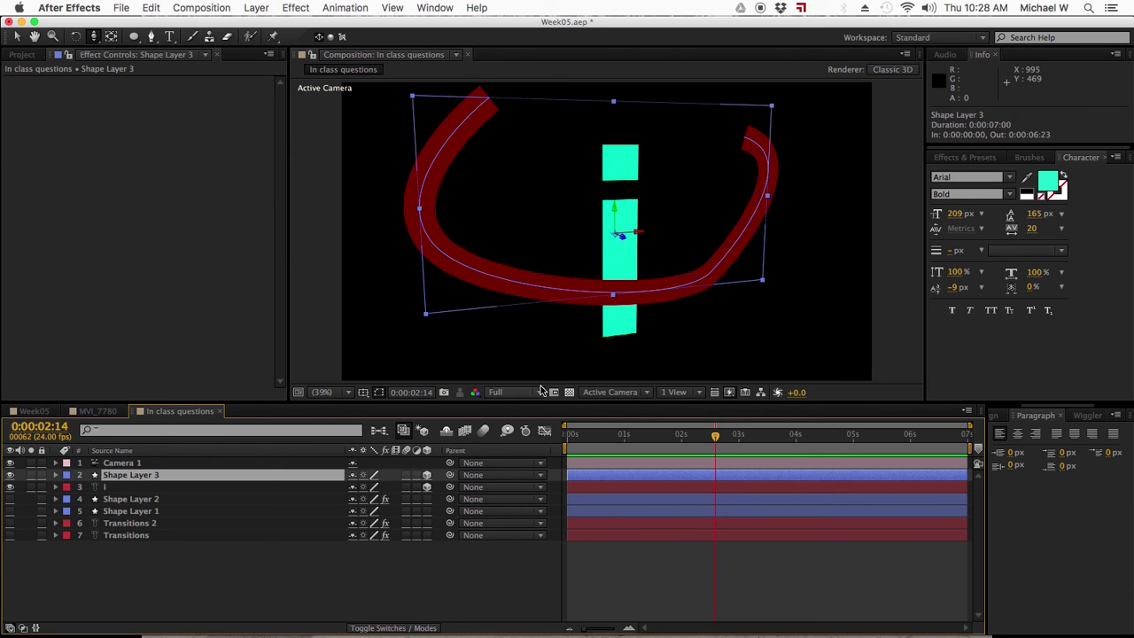
Add a bottom vertex to the red path and drag its points so it curls around the i.
{"action": "left_click", "coordinate": [152, 36]}
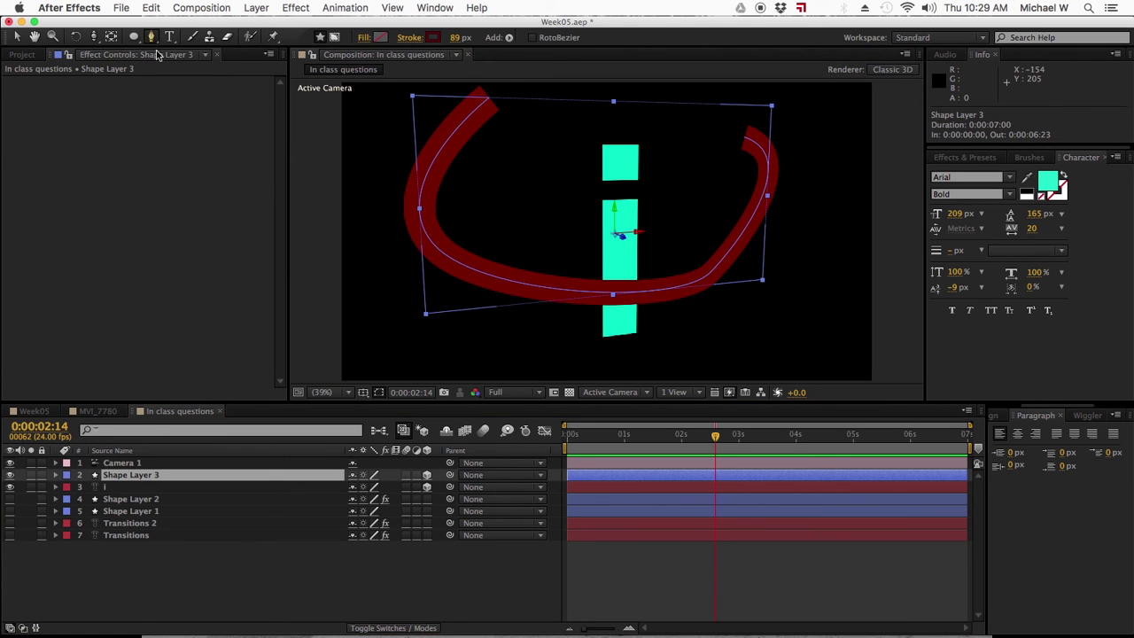
{"action": "left_click", "coordinate": [614, 299]}
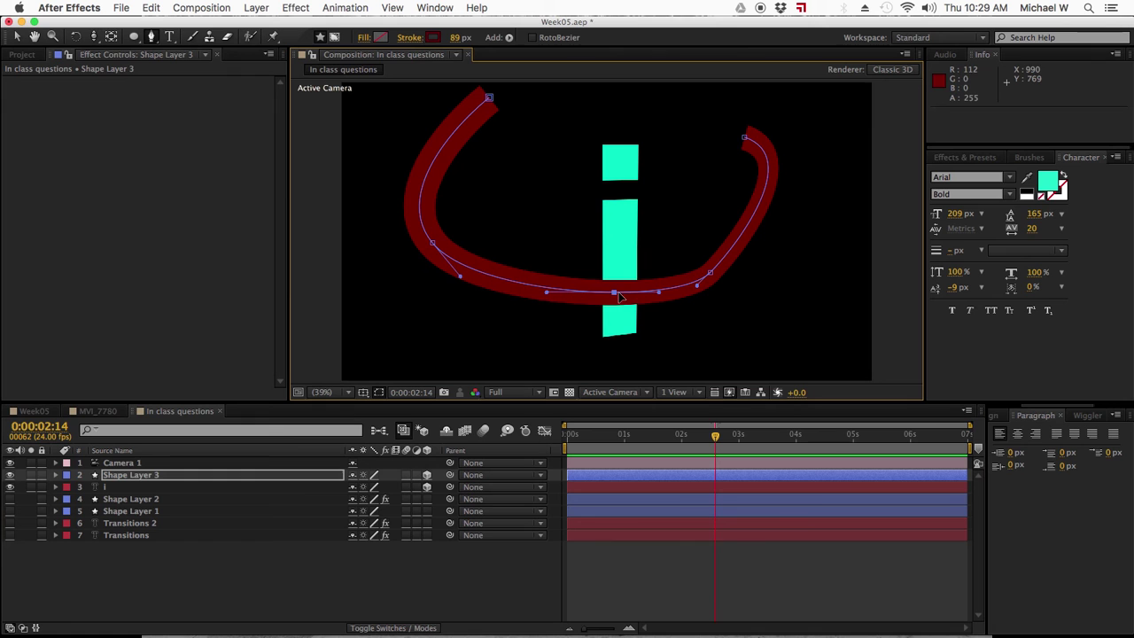
{"action": "left_click", "coordinate": [16, 36]}
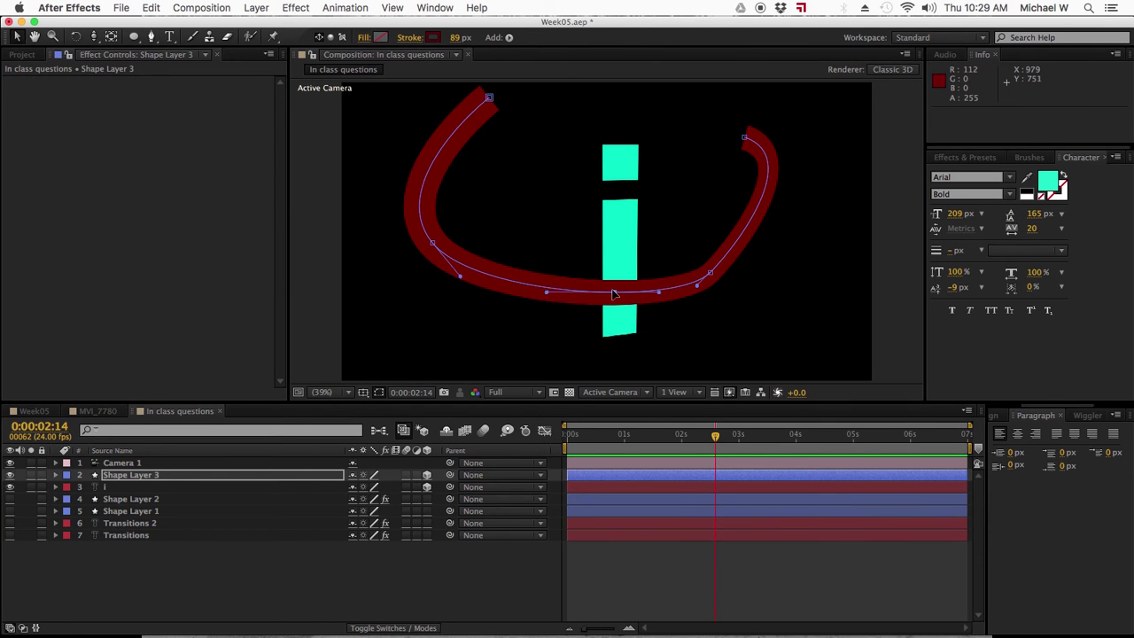
{"action": "left_click_drag", "start_coordinate": [614, 294], "coordinate": [611, 311]}
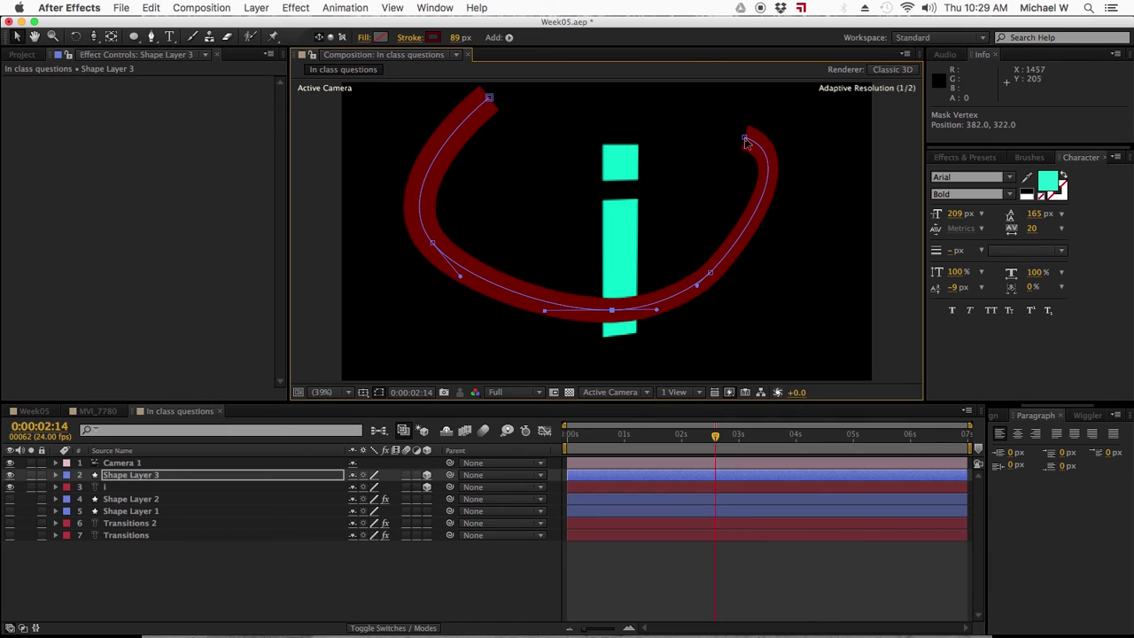
{"action": "left_click_drag", "start_coordinate": [746, 144], "coordinate": [708, 149]}
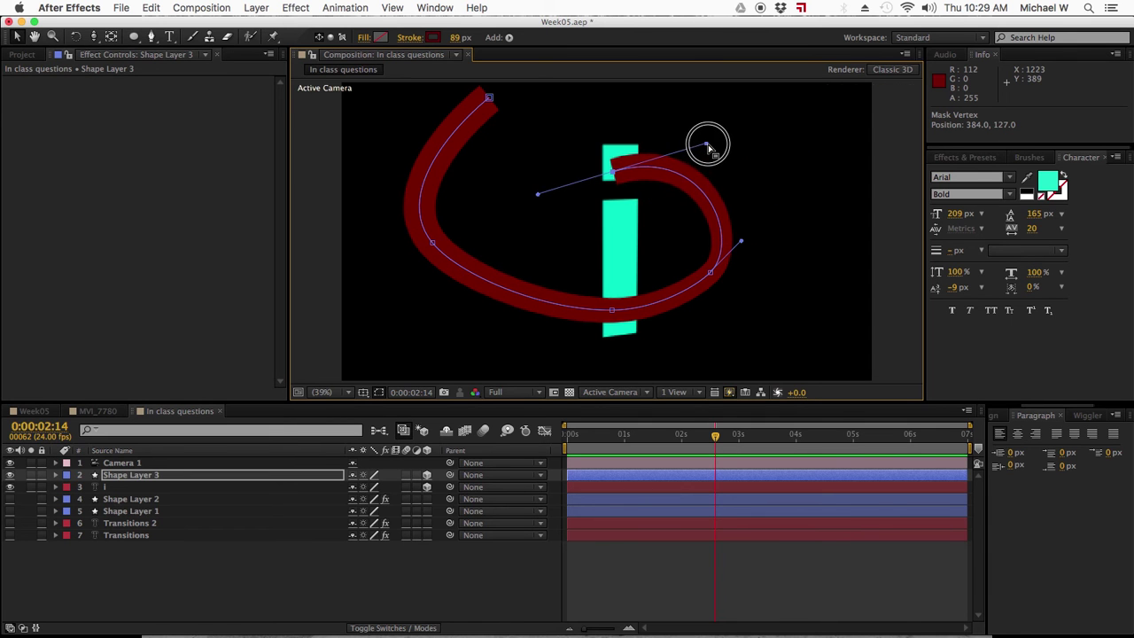
{"action": "left_click_drag", "start_coordinate": [488, 98], "coordinate": [520, 130]}
{"action": "left_click_drag", "start_coordinate": [433, 244], "coordinate": [485, 270]}
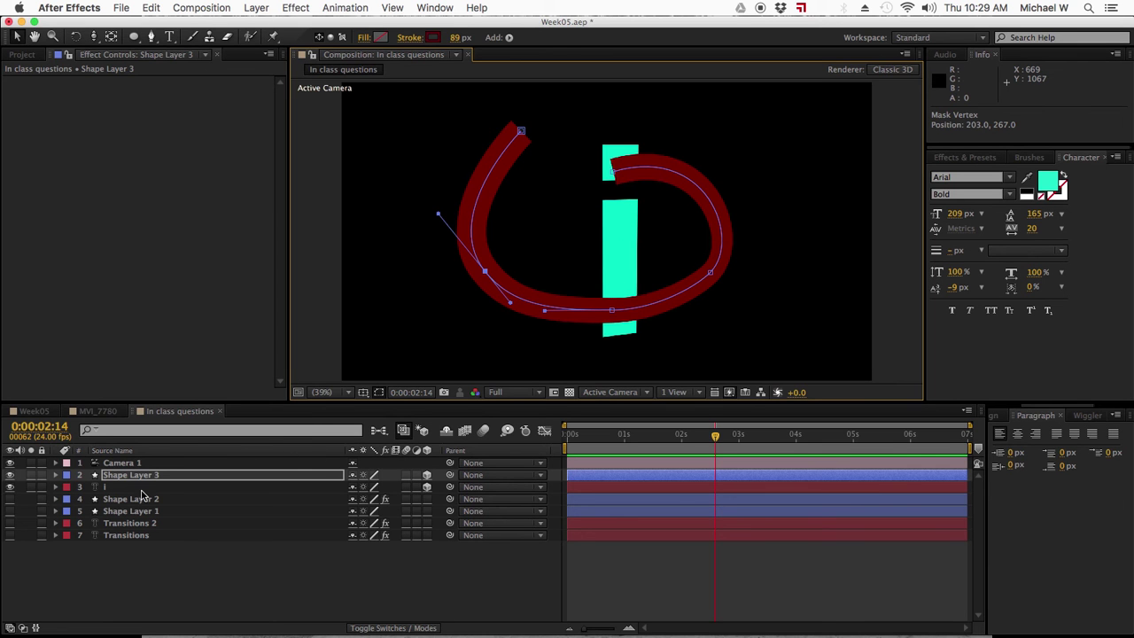
{"action": "left_click", "coordinate": [125, 463]}
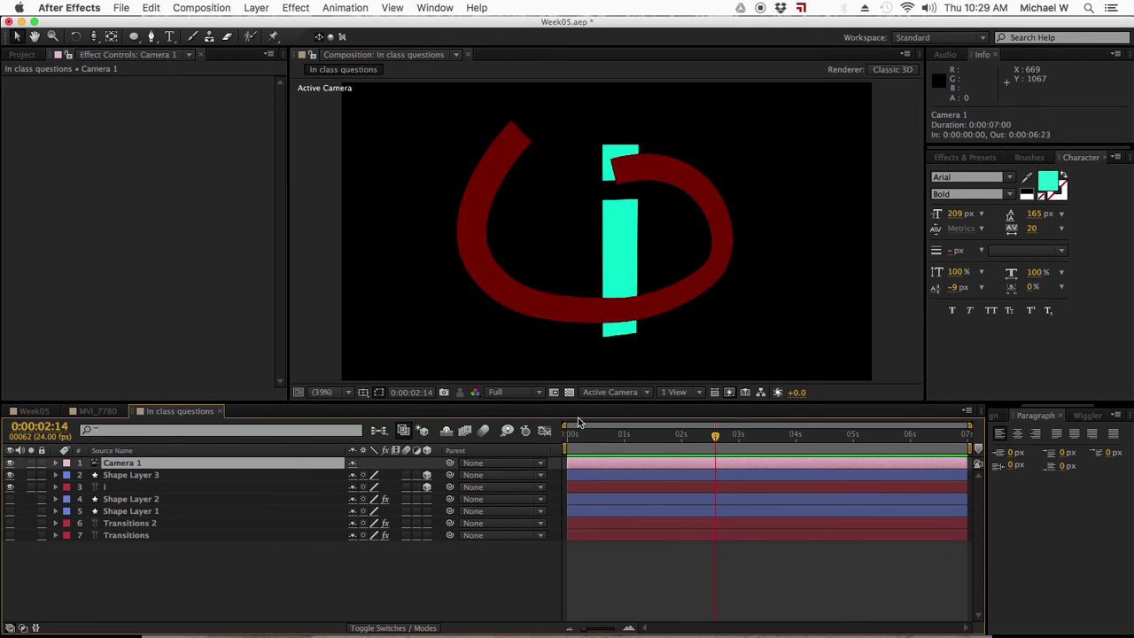
Orbit the camera a little, then drag the red path's right-side point up over the i's dot.
{"action": "key", "text": "c"}
{"action": "left_click_drag", "start_coordinate": [614, 278], "coordinate": [593, 307]}
{"action": "left_click", "coordinate": [16, 36]}
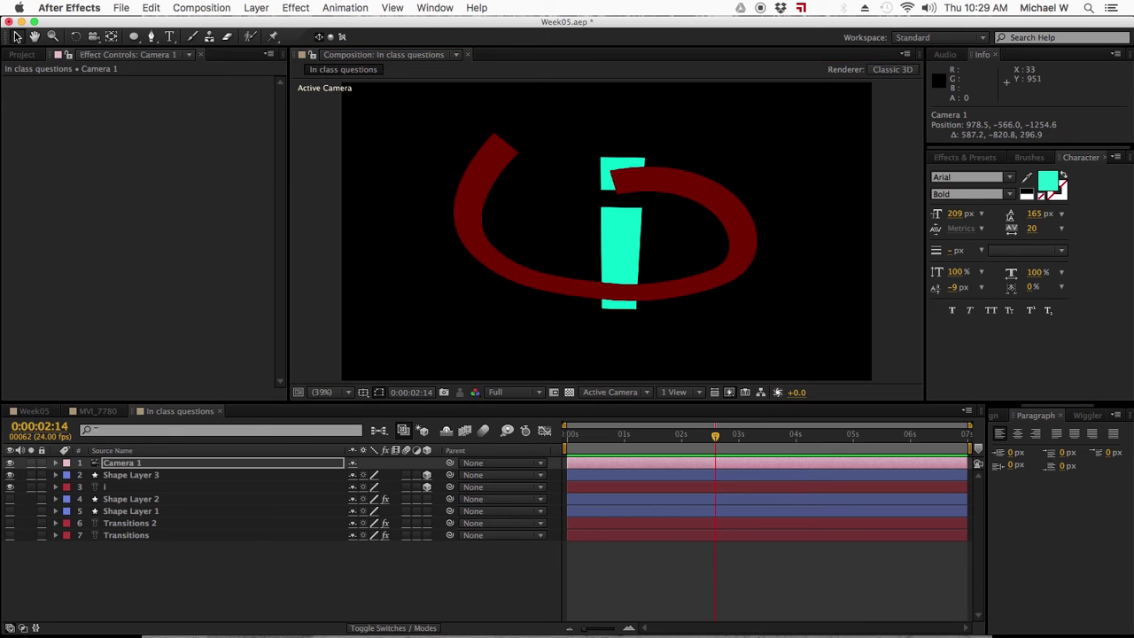
{"action": "left_click", "coordinate": [681, 185]}
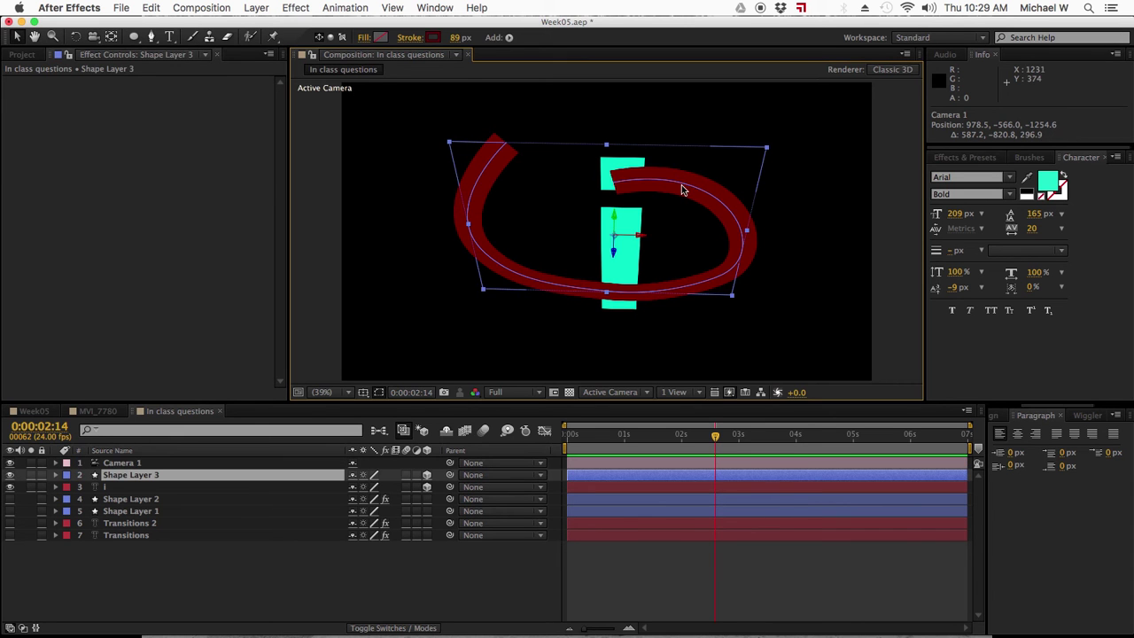
{"action": "left_click", "coordinate": [151, 37]}
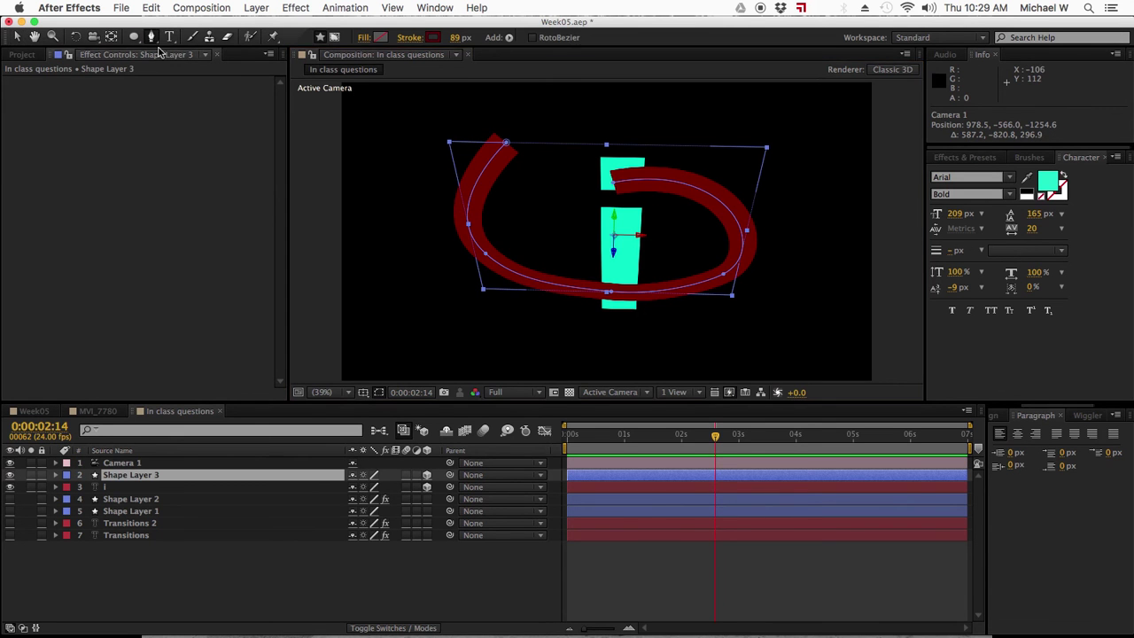
{"action": "left_click", "coordinate": [611, 181]}
{"action": "key", "text": "v"}
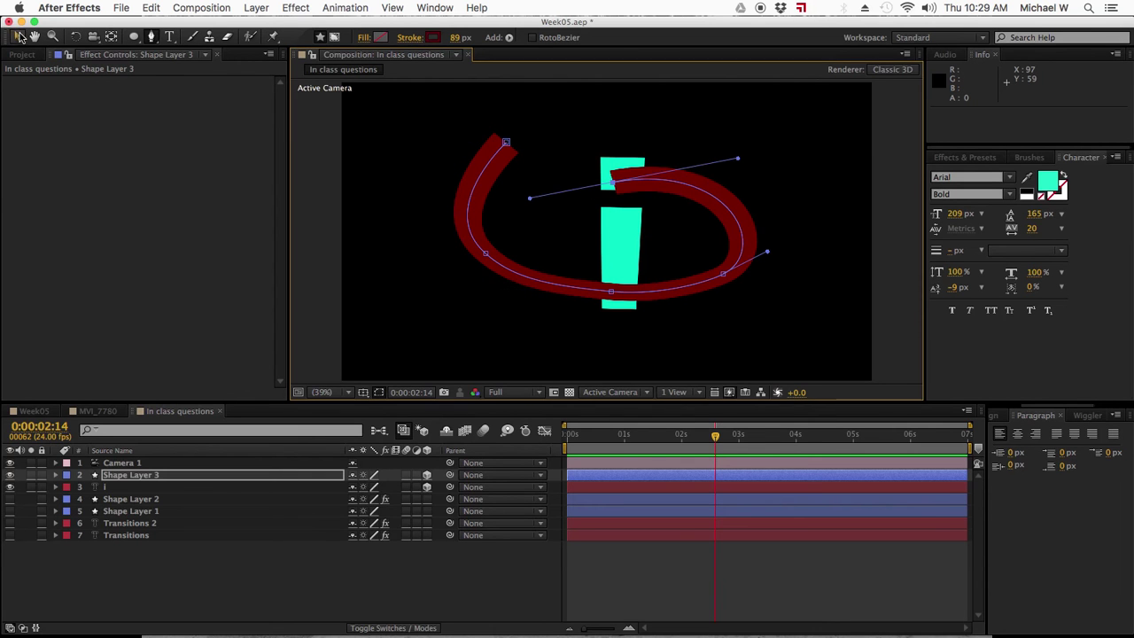
{"action": "left_click_drag", "start_coordinate": [615, 184], "coordinate": [606, 138]}
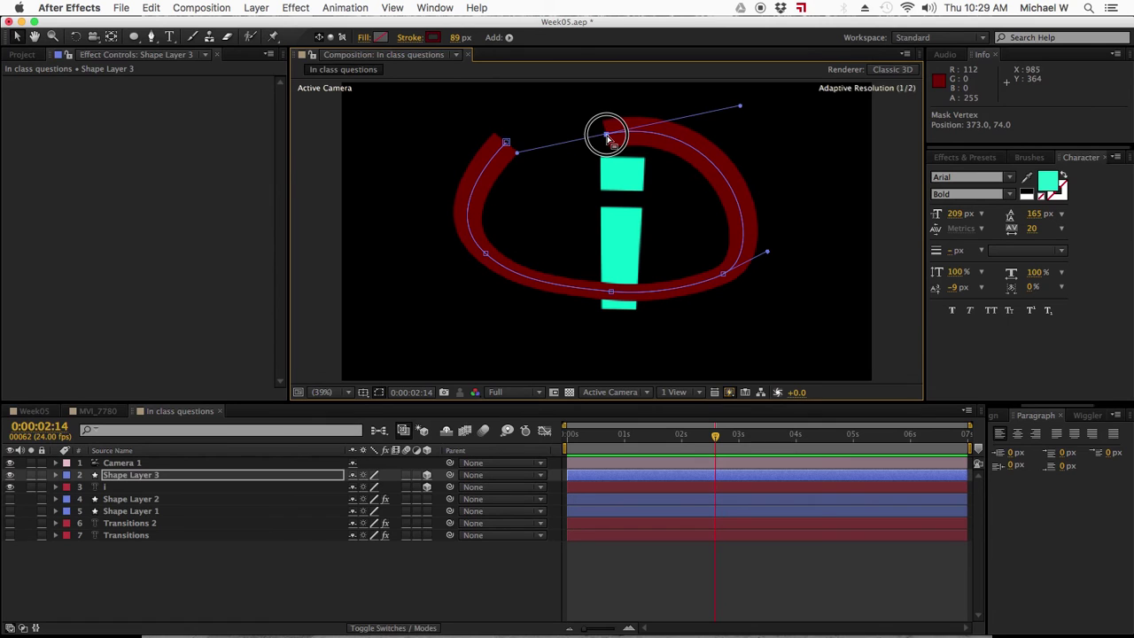
Move the i layer back and up to position 1015.8, 795.9, 109.4.
{"action": "left_click", "coordinate": [115, 487]}
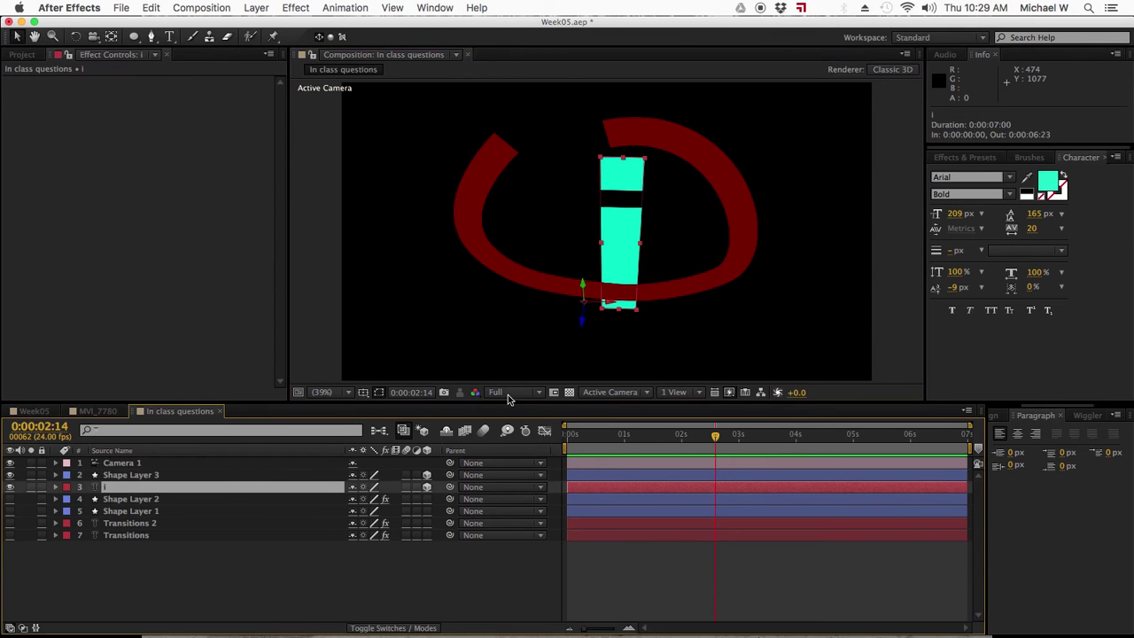
{"action": "left_click_drag", "start_coordinate": [583, 326], "coordinate": [625, 247]}
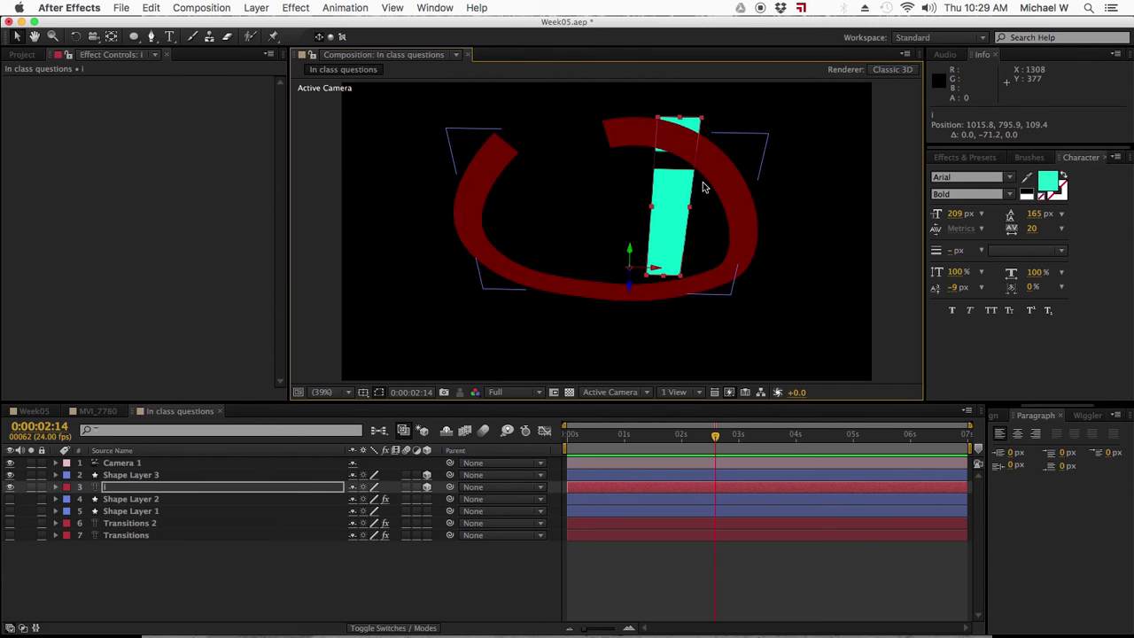
{"action": "left_click", "coordinate": [131, 572]}
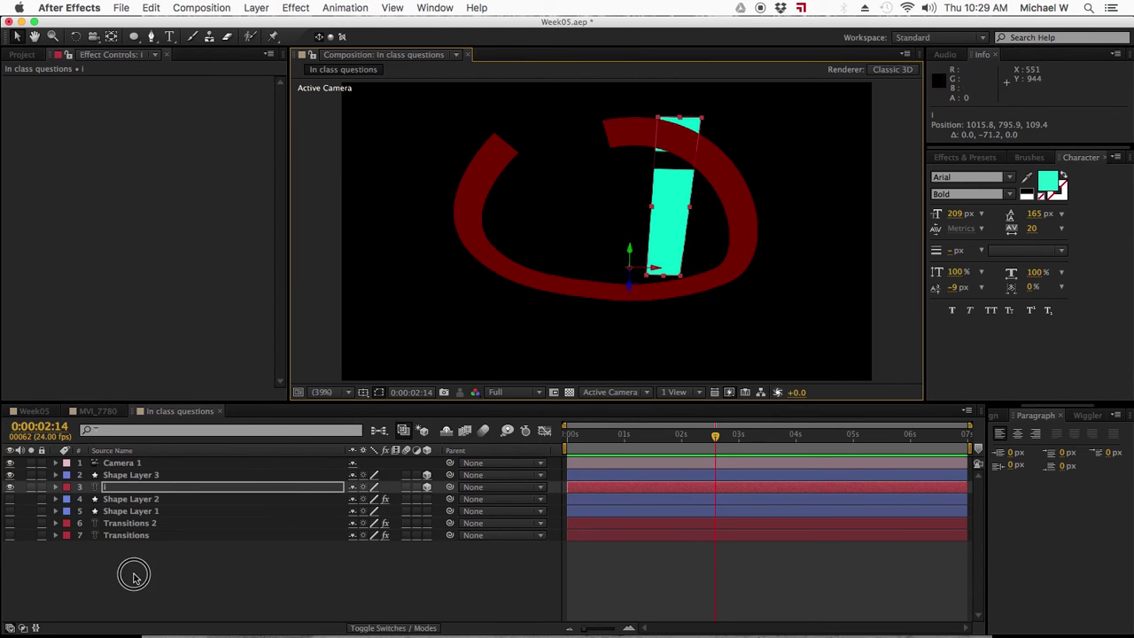
{"action": "left_click", "coordinate": [144, 483]}
Set Shape Layer 3's X Rotation to −104° and shift it to ring the i's stem.
{"action": "key", "text": "r"}
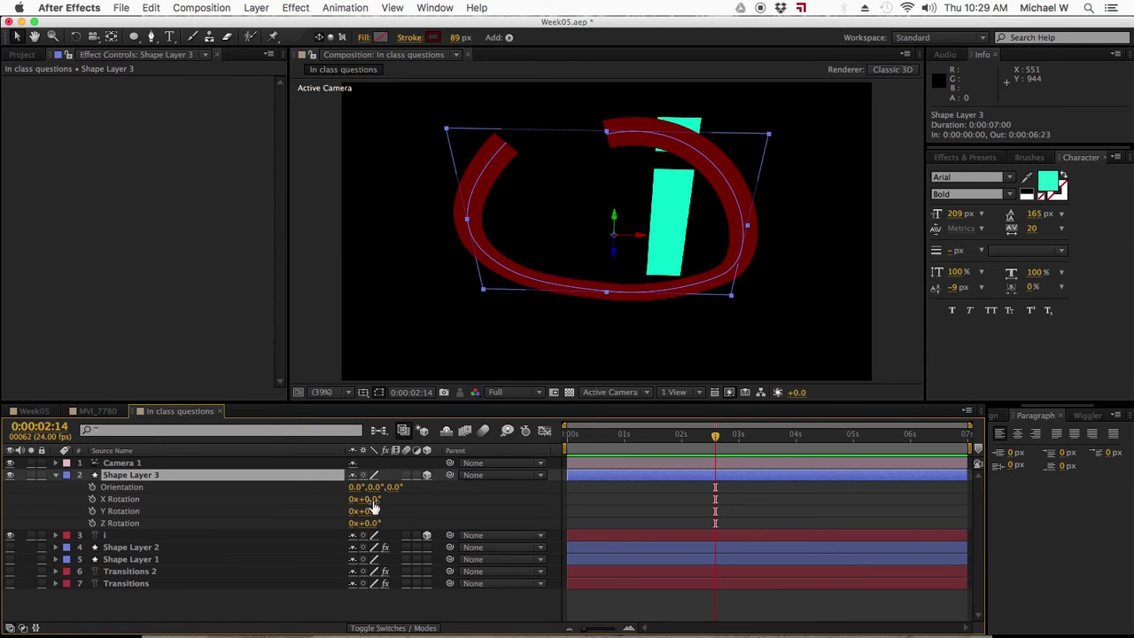
{"action": "left_click_drag", "start_coordinate": [373, 503], "coordinate": [290, 495]}
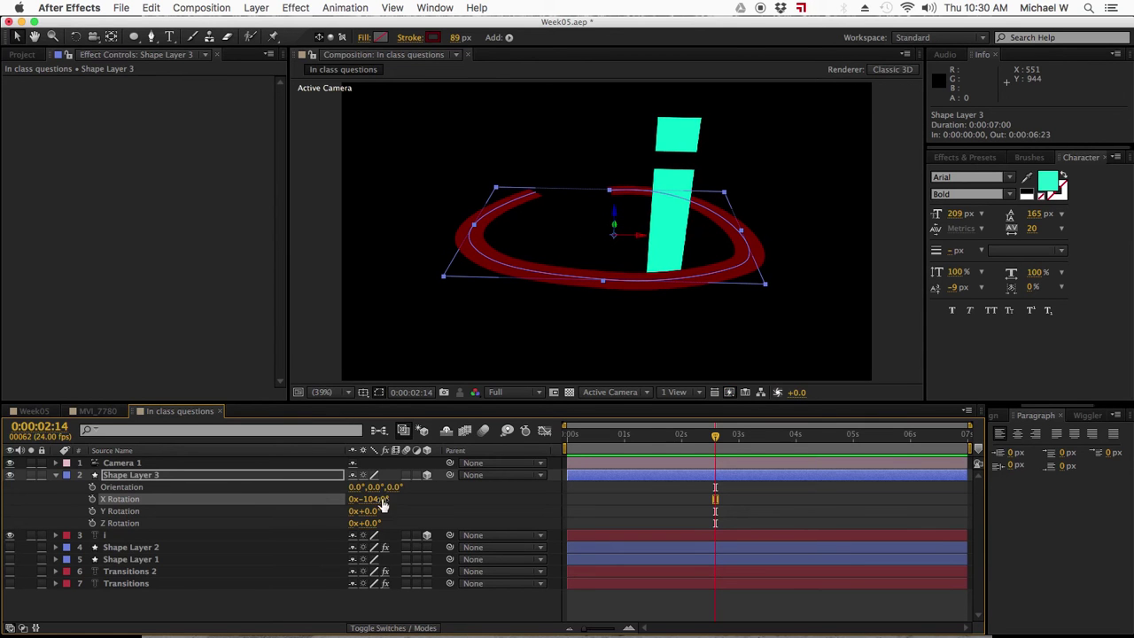
{"action": "left_click_drag", "start_coordinate": [639, 237], "coordinate": [642, 169]}
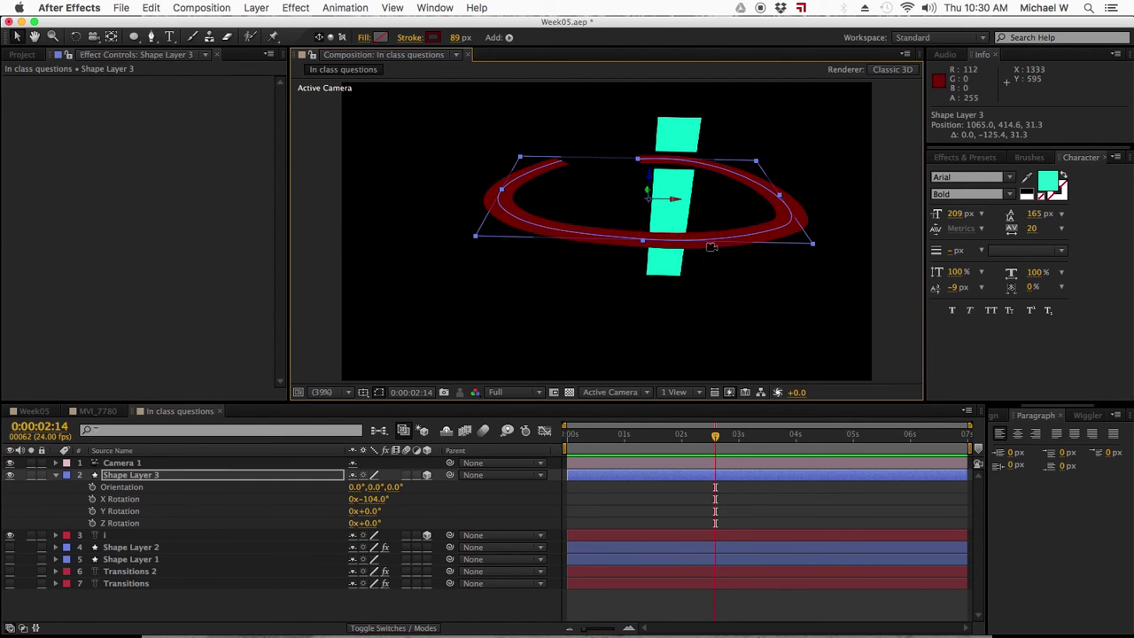
Orbit Camera 1 to a steep tilted view, then check Shape Layer 2's Radial Wipe.
{"action": "key", "text": "c"}
{"action": "left_click_drag", "start_coordinate": [706, 260], "coordinate": [586, 217]}
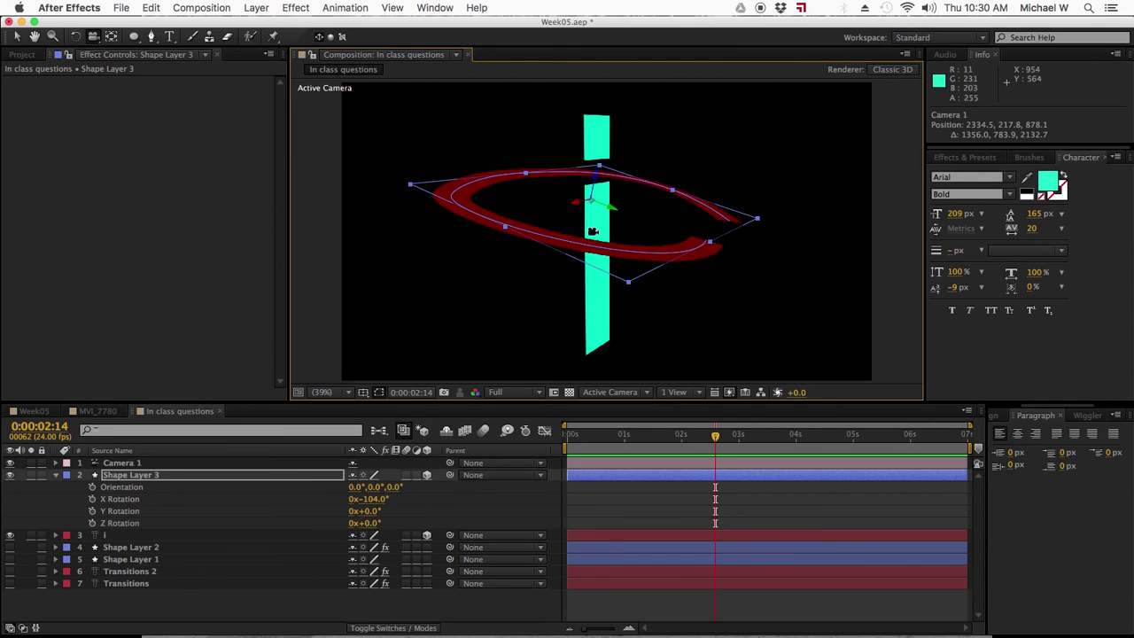
{"action": "left_click_drag", "start_coordinate": [490, 303], "coordinate": [575, 318]}
{"action": "left_click", "coordinate": [17, 37]}
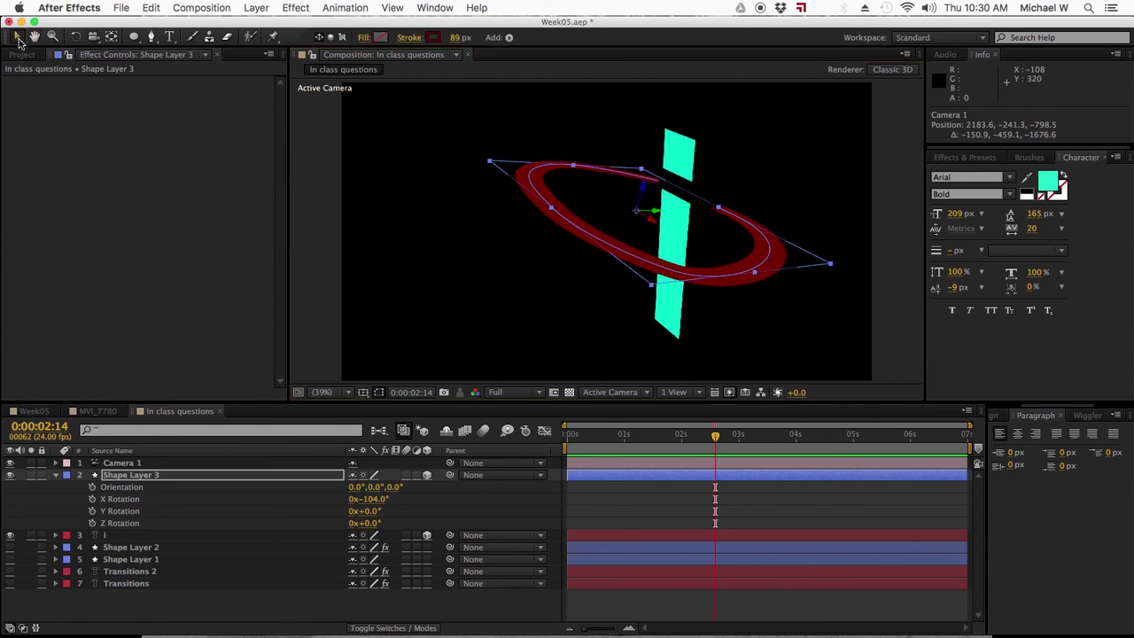
{"action": "left_click", "coordinate": [164, 545]}
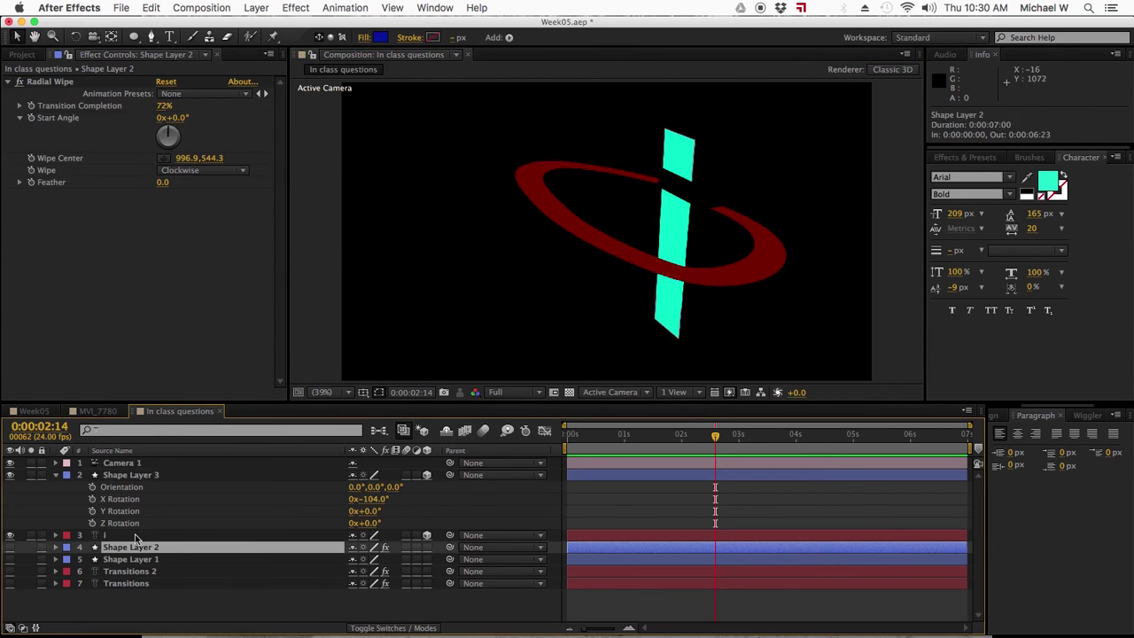
{"action": "left_click", "coordinate": [132, 475]}
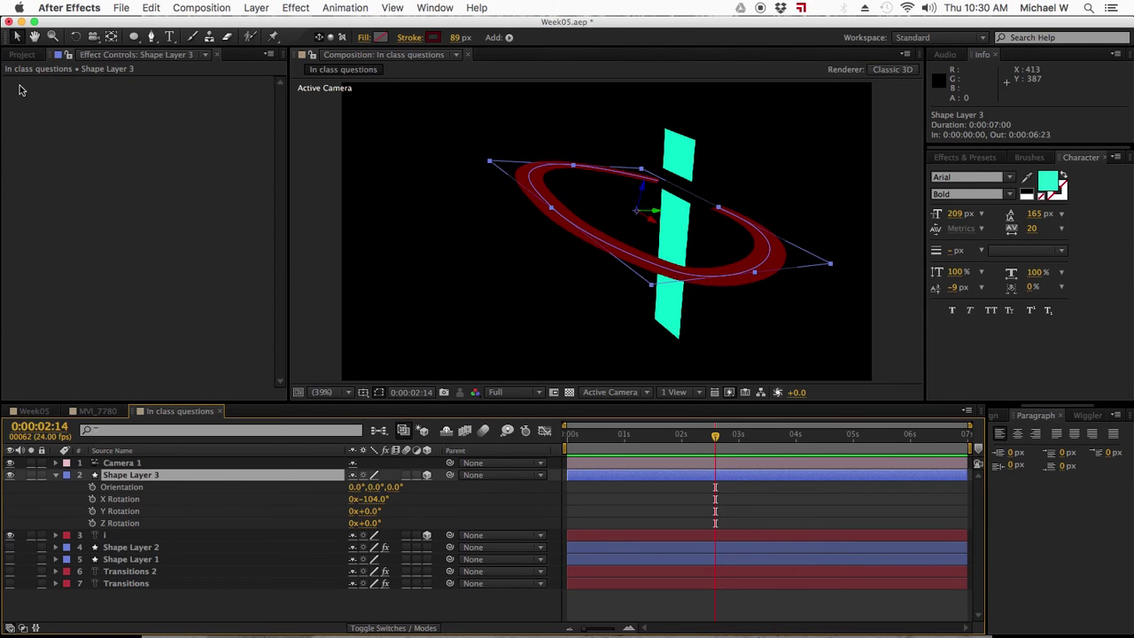
Reshape the red ring's path by moving its right vertex inward and smoothing its tangent handles.
{"action": "key", "text": "g"}
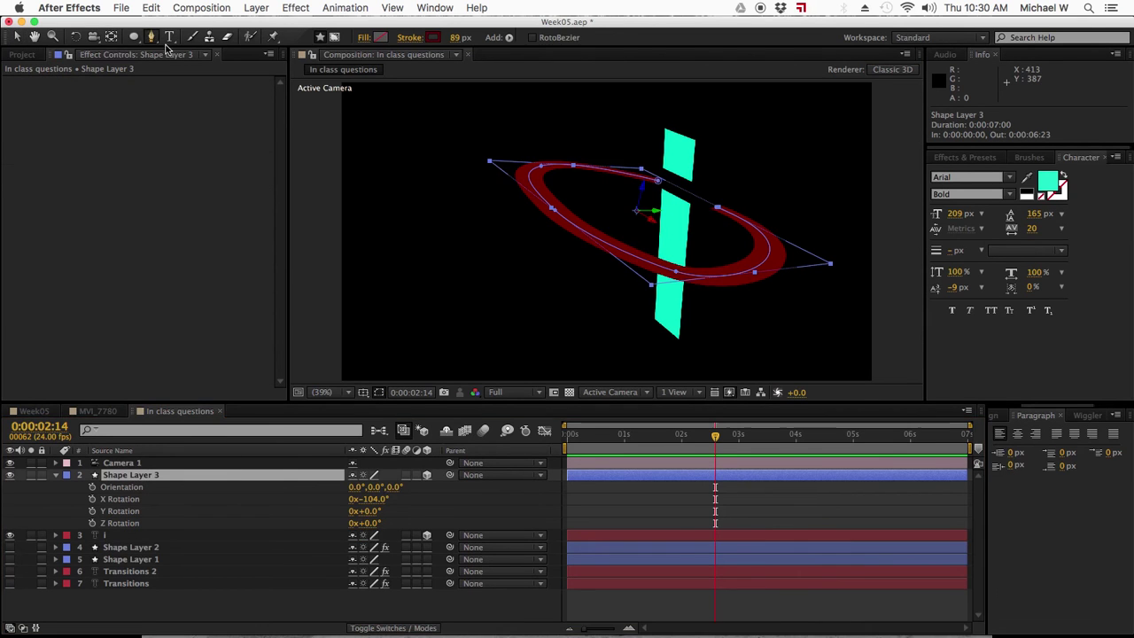
{"action": "left_click", "coordinate": [718, 211]}
{"action": "left_click", "coordinate": [14, 39]}
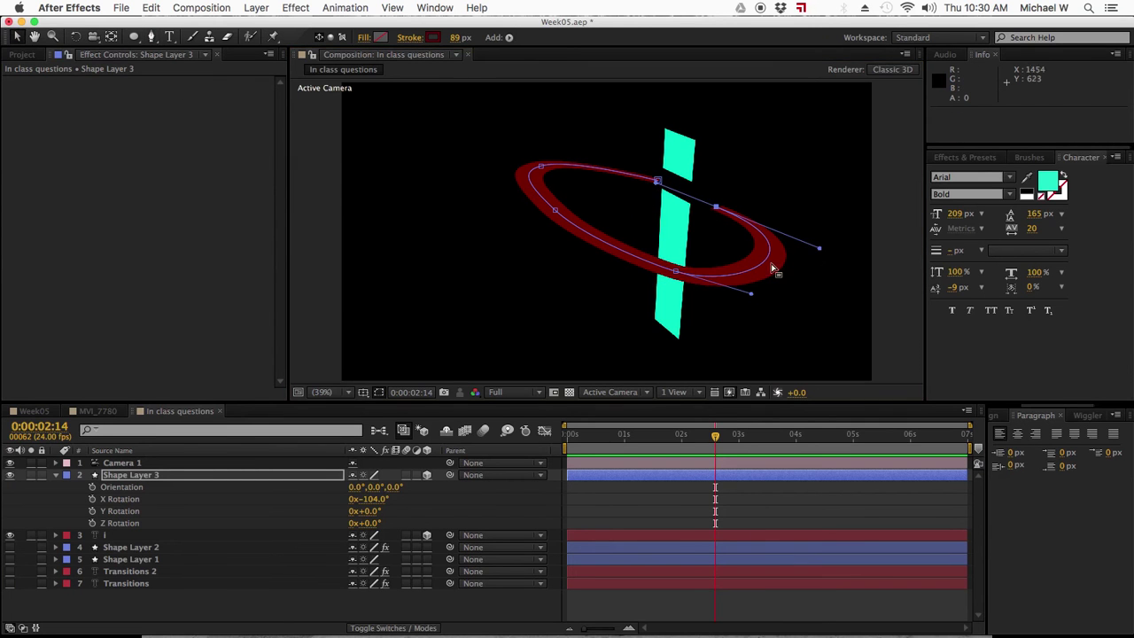
{"action": "left_click_drag", "start_coordinate": [717, 211], "coordinate": [639, 197]}
{"action": "left_click_drag", "start_coordinate": [738, 240], "coordinate": [767, 209]}
{"action": "left_click_drag", "start_coordinate": [750, 293], "coordinate": [808, 299]}
Orbit Camera 1 to a lower, near-level front-on view of the 'i' and ring.
{"action": "left_click", "coordinate": [660, 498]}
{"action": "mouse_move", "coordinate": [718, 286]}
{"action": "left_mouse_down"}
{"action": "mouse_move", "coordinate": [679, 299]}
{"action": "mouse_move", "coordinate": [653, 288]}
{"action": "mouse_move", "coordinate": [738, 282]}
{"action": "left_mouse_up"}
{"action": "left_click_drag", "start_coordinate": [602, 273], "coordinate": [642, 276]}
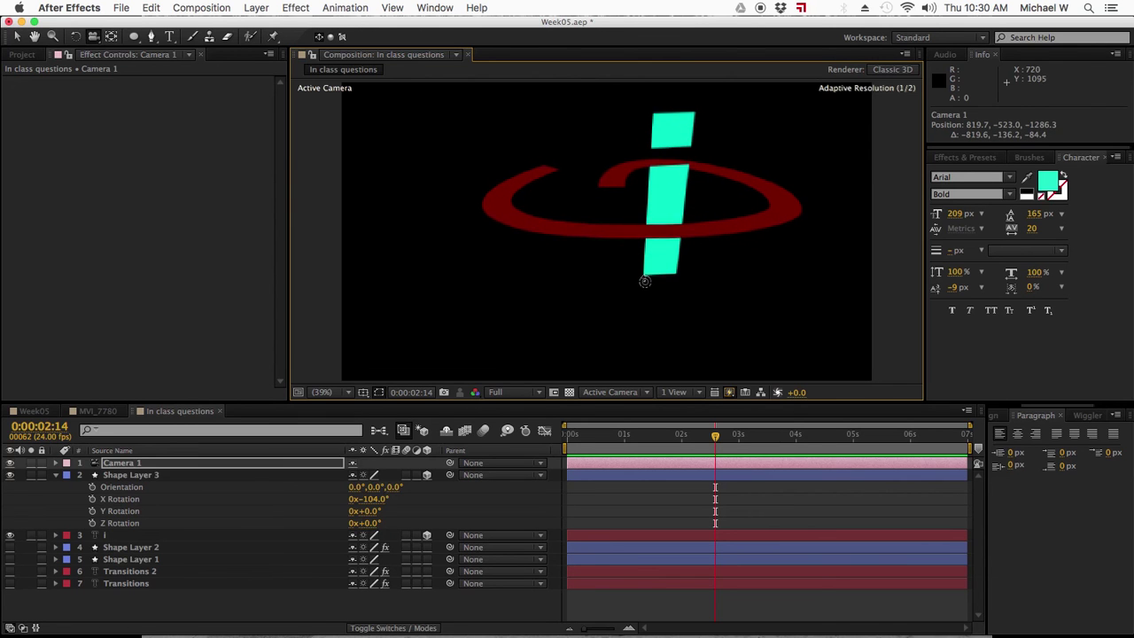
{"action": "left_click", "coordinate": [56, 479]}
Add Trim Paths to Shape Layer 3 and set its End to 0%.
{"action": "left_click", "coordinate": [122, 475]}
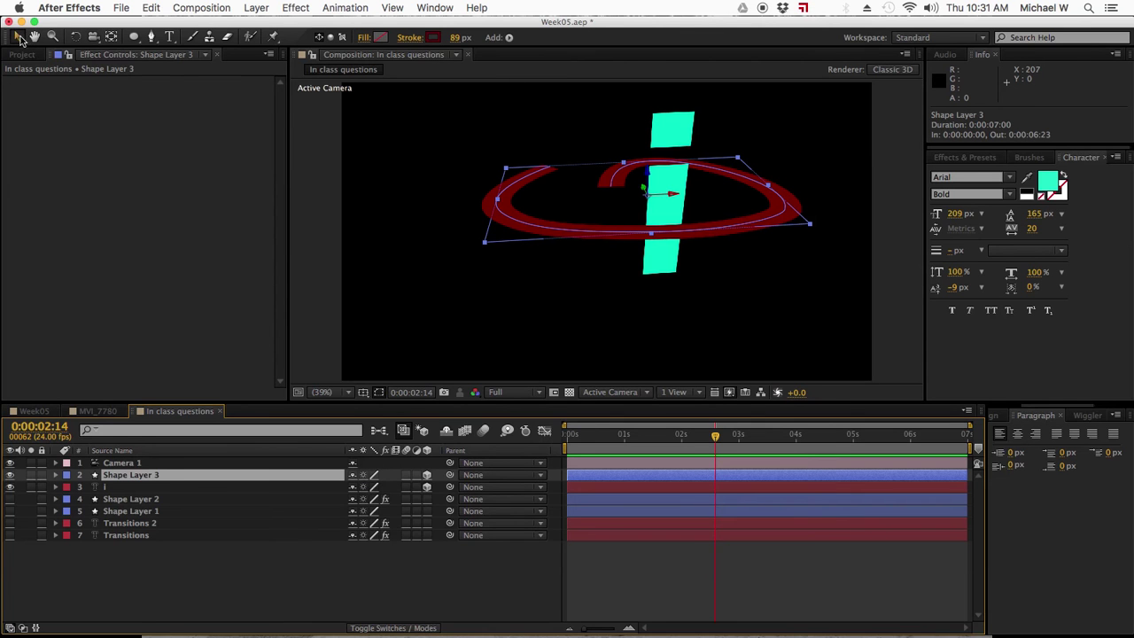
{"action": "left_click", "coordinate": [19, 40]}
{"action": "left_click", "coordinate": [509, 38]}
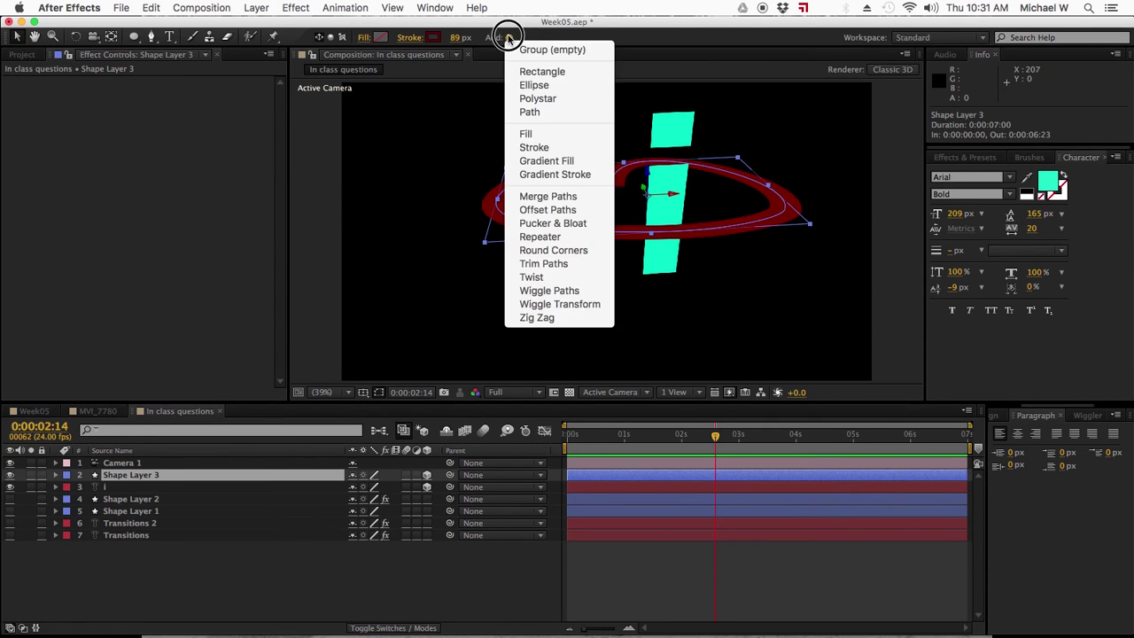
{"action": "left_click", "coordinate": [543, 263]}
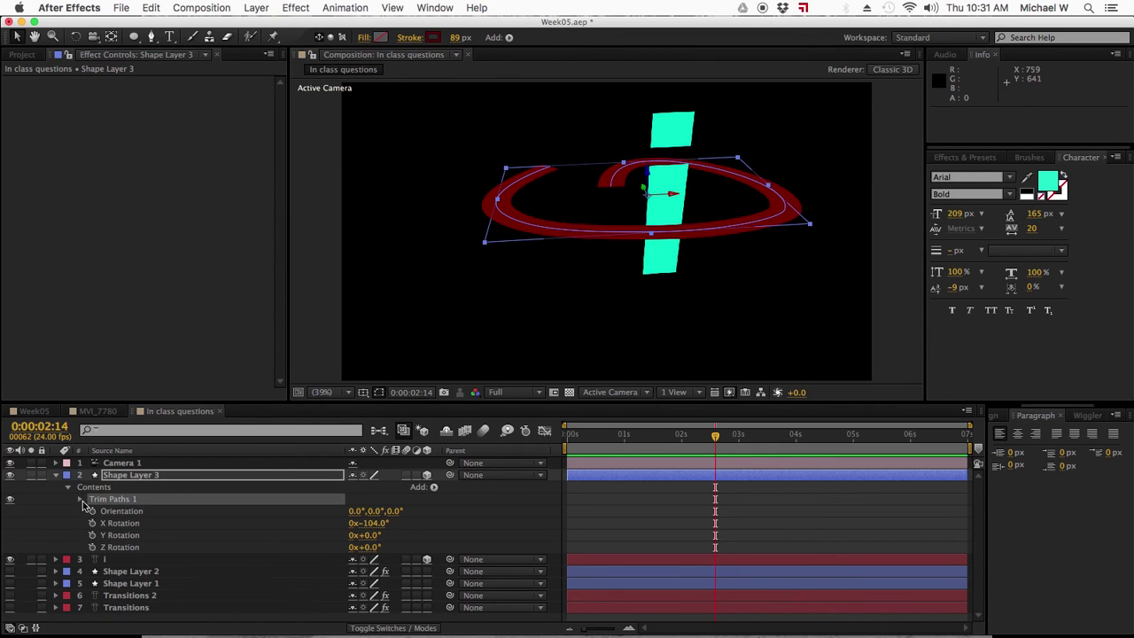
{"action": "left_click", "coordinate": [81, 500]}
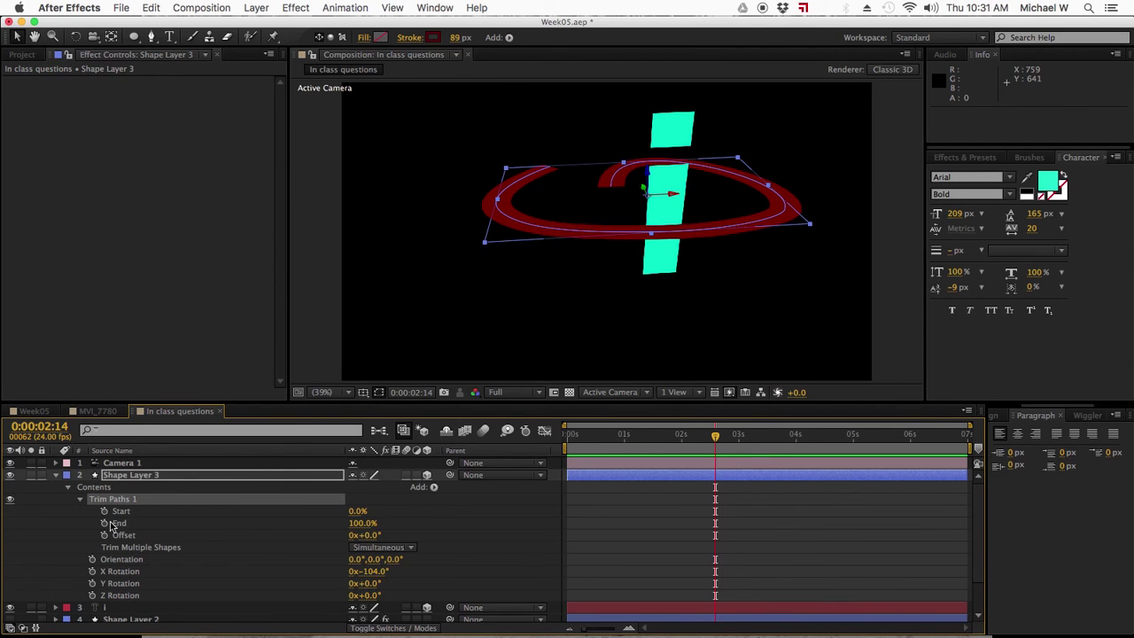
{"action": "left_click", "coordinate": [363, 523]}
{"action": "type", "text": "0"}
{"action": "key", "text": "Return"}
Keyframe Trim Paths Start at 0% at 1 s and 100% at 2 s, then preview.
{"action": "mouse_move", "coordinate": [604, 440]}
{"action": "left_mouse_down"}
{"action": "mouse_move", "coordinate": [580, 438]}
{"action": "mouse_move", "coordinate": [623, 439]}
{"action": "left_mouse_up"}
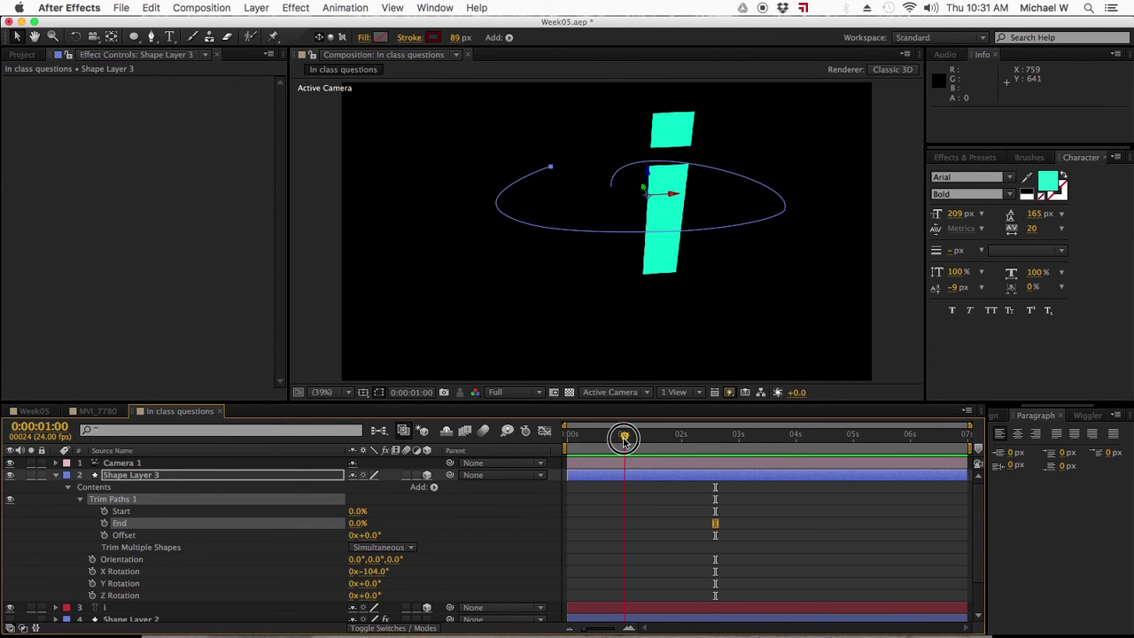
{"action": "left_click", "coordinate": [104, 511]}
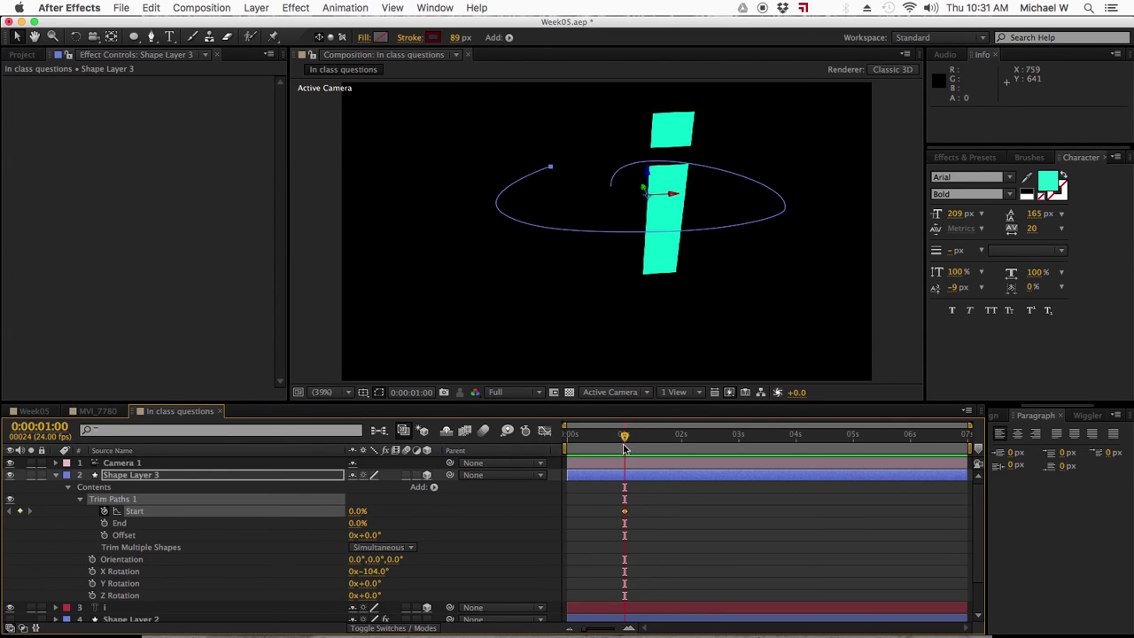
{"action": "left_click_drag", "start_coordinate": [625, 443], "coordinate": [682, 440]}
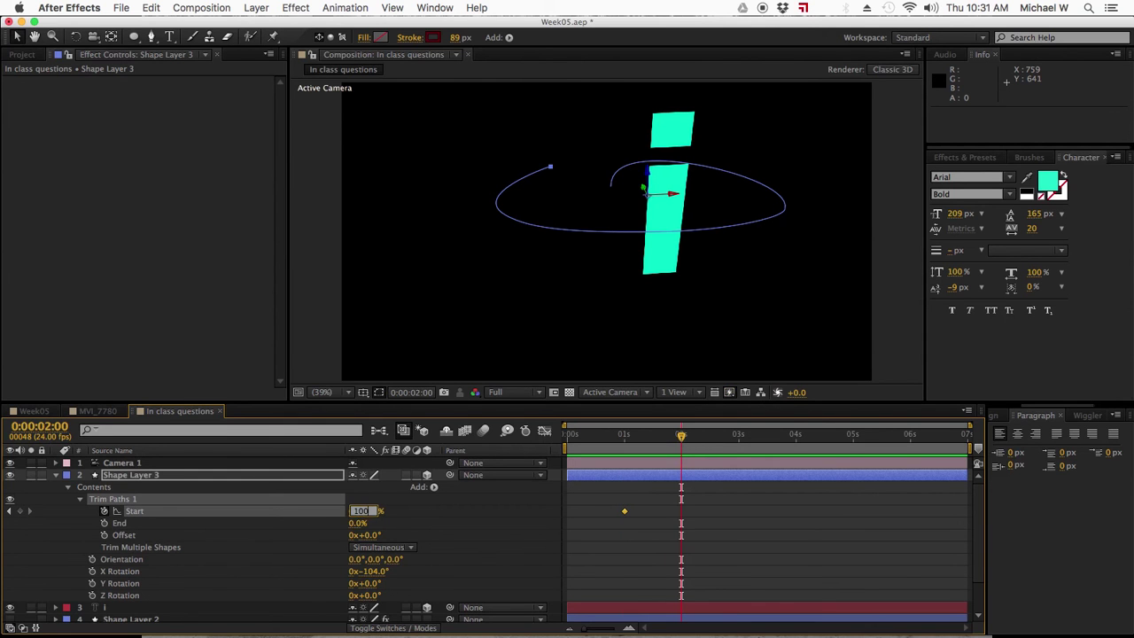
{"action": "key", "text": "Return"}
{"action": "left_click", "coordinate": [652, 522]}
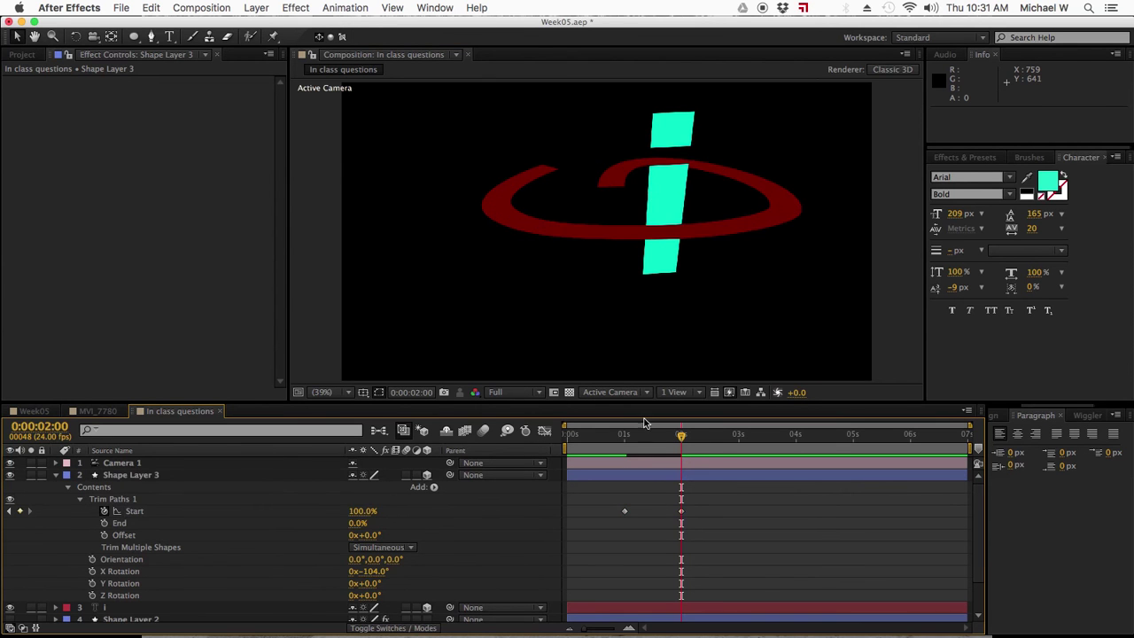
{"action": "mouse_move", "coordinate": [645, 425]}
{"action": "left_mouse_down"}
{"action": "mouse_move", "coordinate": [624, 439]}
{"action": "mouse_move", "coordinate": [686, 440]}
{"action": "left_mouse_up"}
{"action": "left_click", "coordinate": [133, 499]}
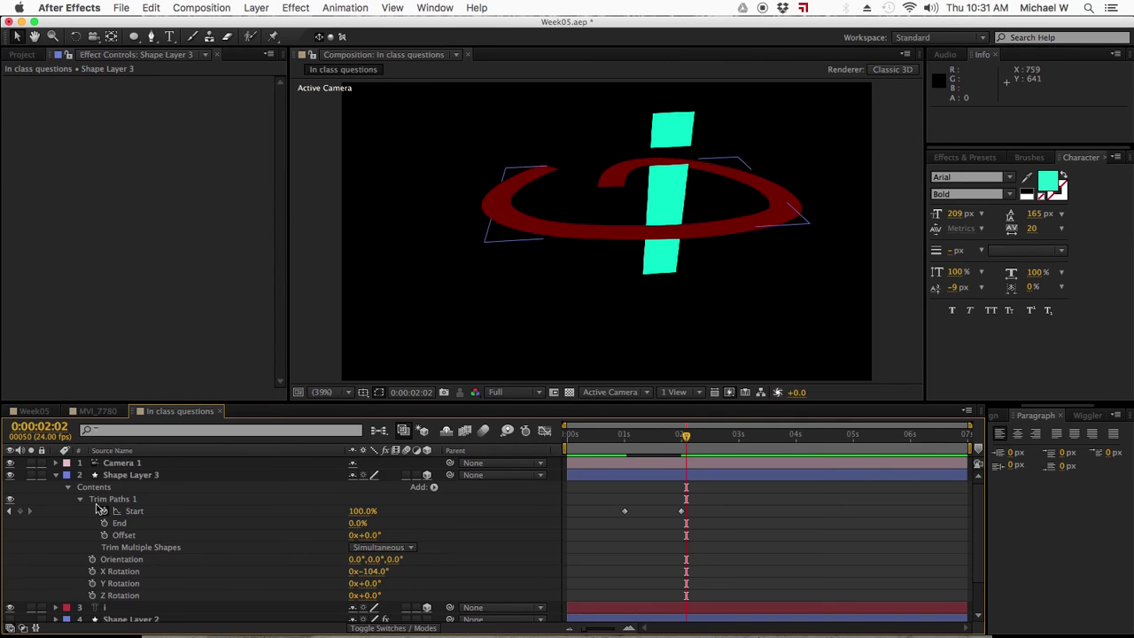
At 0 s, set keyframes on all of Camera 1's Transform properties.
{"action": "left_click", "coordinate": [56, 476]}
{"action": "left_click", "coordinate": [54, 462]}
{"action": "left_click", "coordinate": [121, 462]}
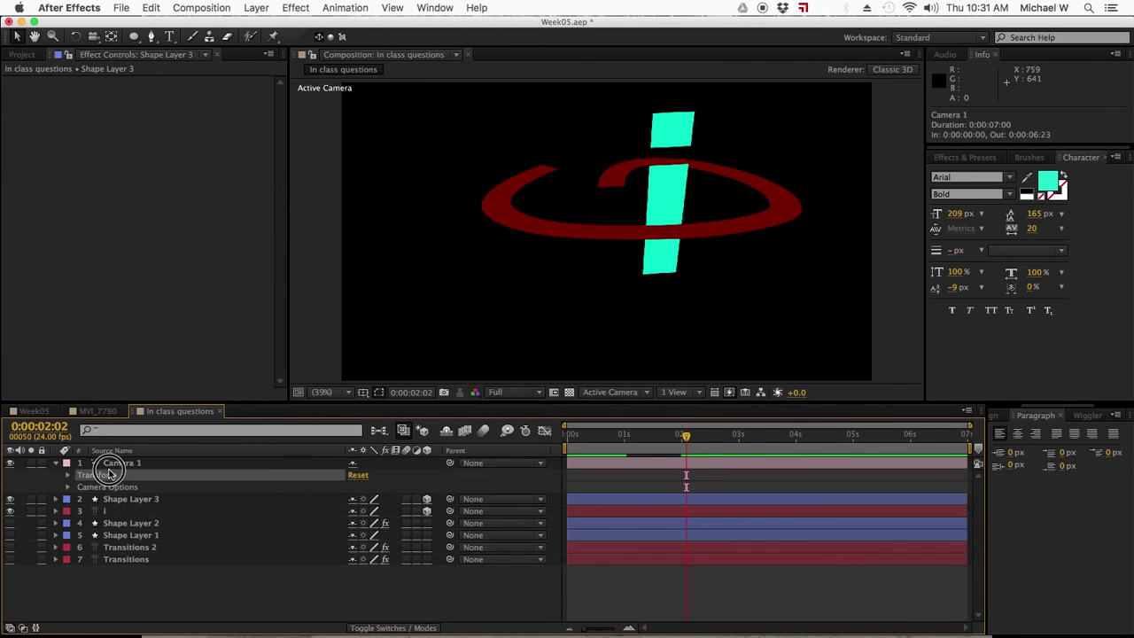
{"action": "left_click", "coordinate": [591, 441]}
{"action": "left_click_drag", "start_coordinate": [592, 440], "coordinate": [544, 435]}
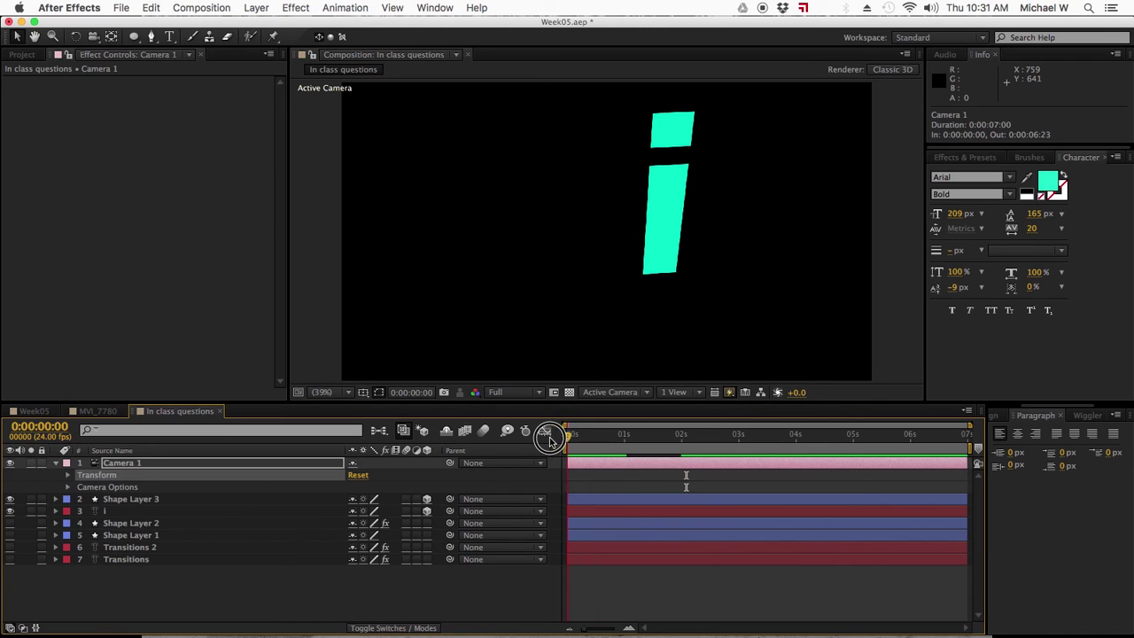
{"action": "left_click", "coordinate": [584, 467]}
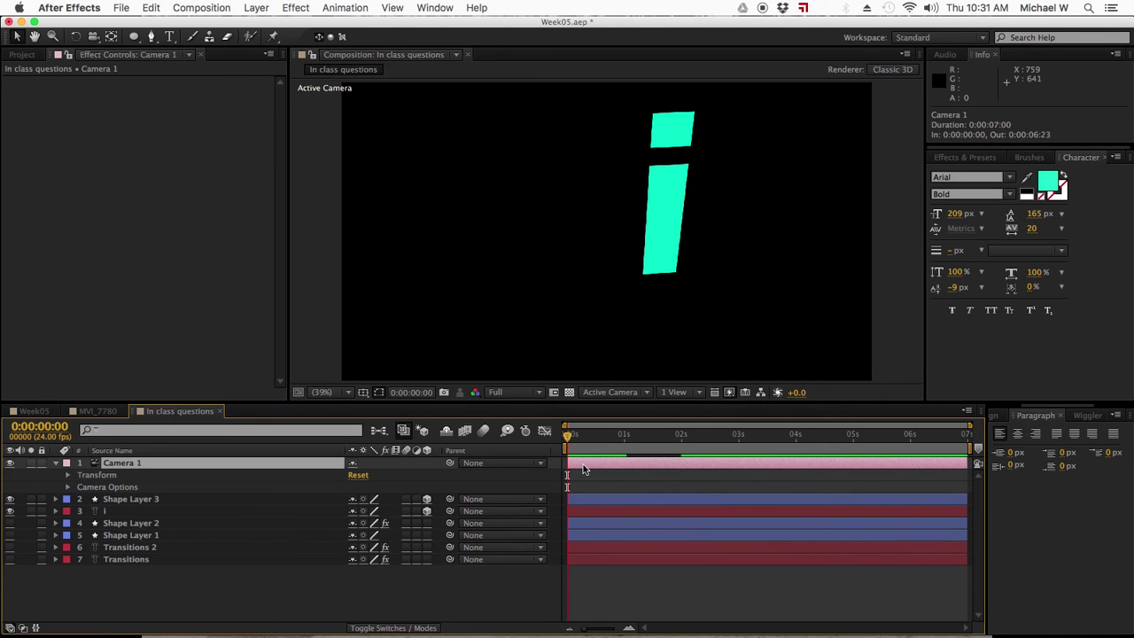
{"action": "left_click", "coordinate": [69, 488]}
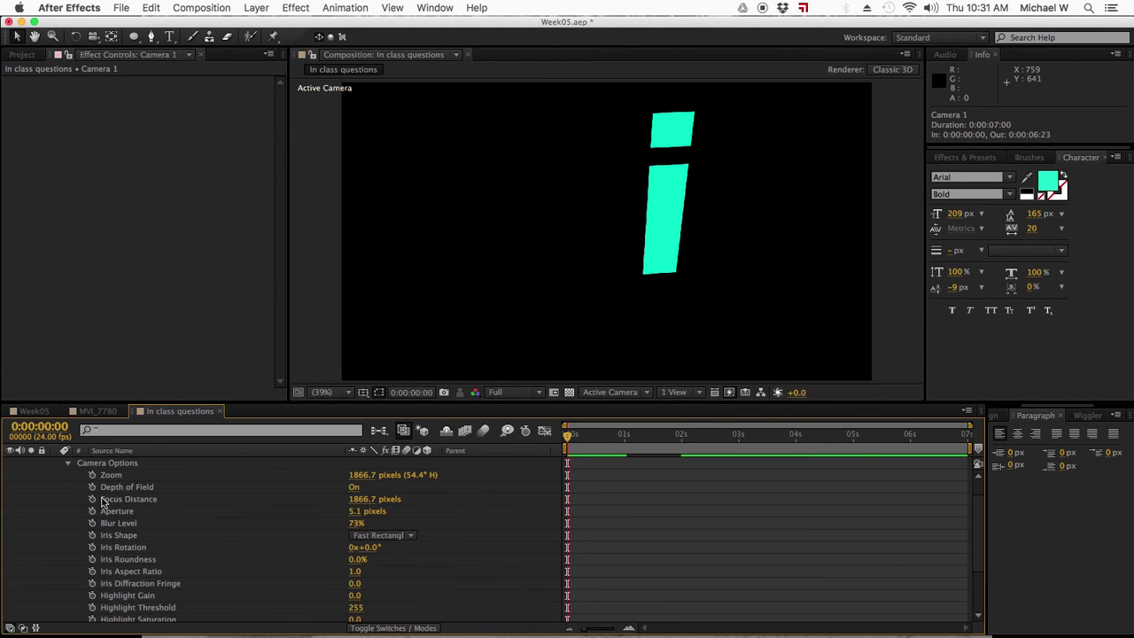
{"action": "left_click", "coordinate": [67, 462]}
{"action": "left_click", "coordinate": [70, 485]}
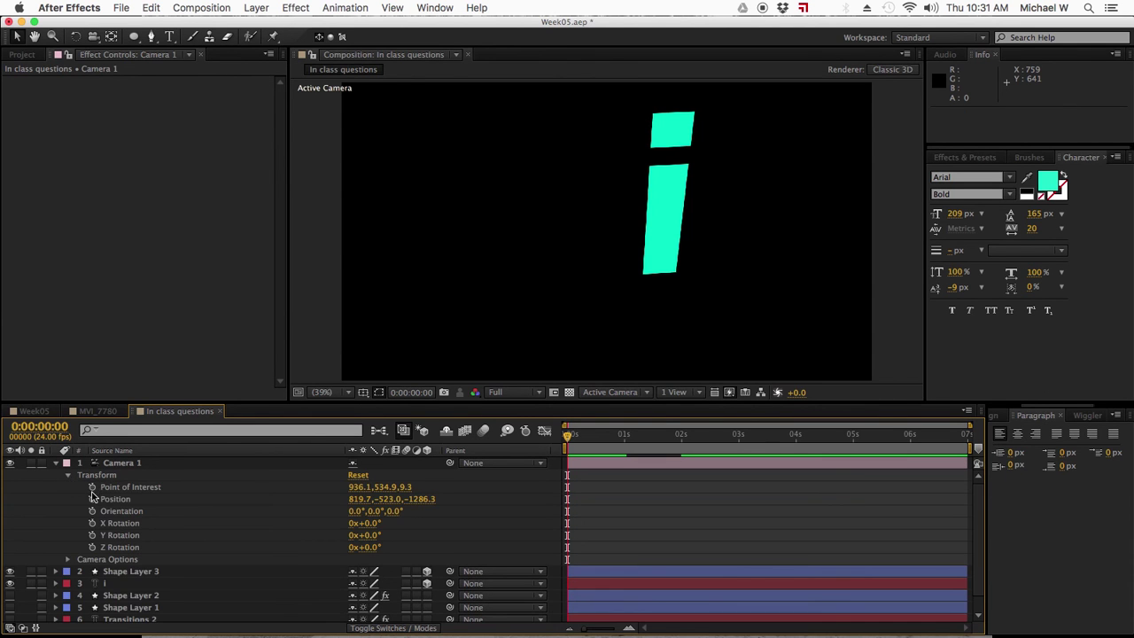
{"action": "left_click_drag", "start_coordinate": [93, 493], "coordinate": [92, 547]}
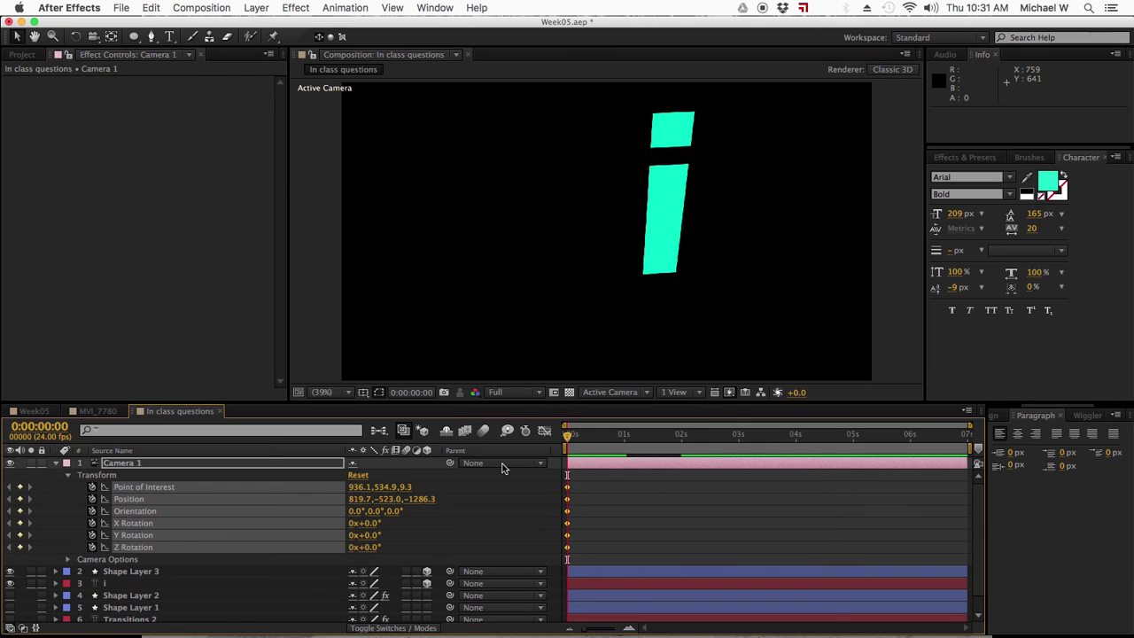
At 3 s, orbit Camera 1 to a tilted view, then scrub to preview the move.
{"action": "left_click_drag", "start_coordinate": [581, 434], "coordinate": [740, 446]}
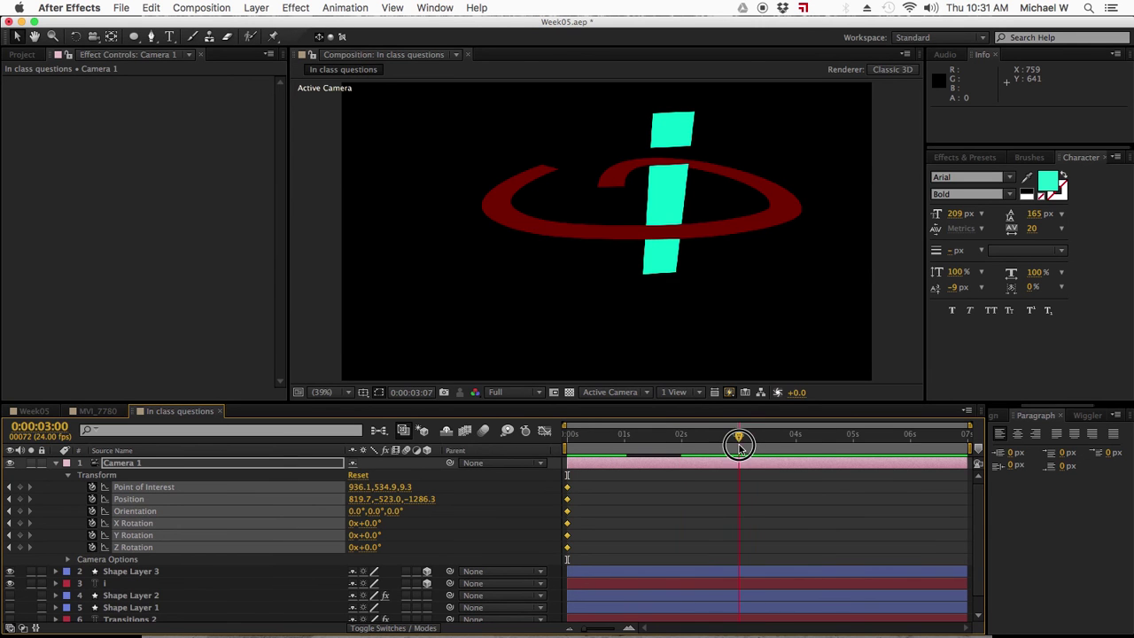
{"action": "left_click", "coordinate": [93, 38]}
{"action": "left_click_drag", "start_coordinate": [716, 209], "coordinate": [663, 245]}
{"action": "key", "text": "v"}
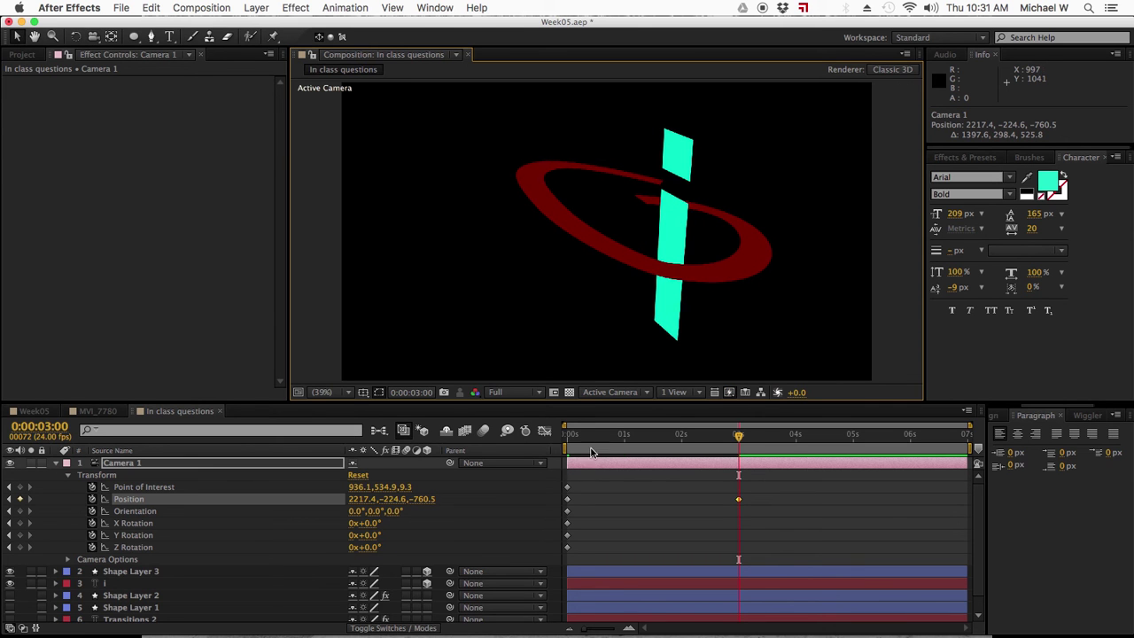
{"action": "left_click", "coordinate": [574, 436]}
{"action": "left_click_drag", "start_coordinate": [577, 440], "coordinate": [739, 440]}
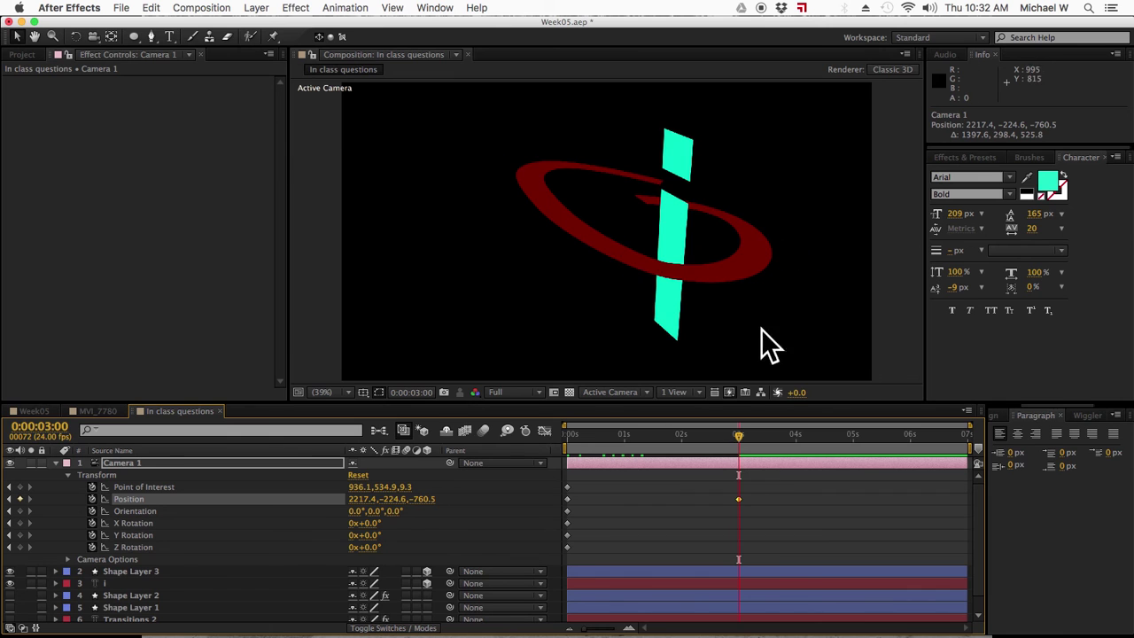
{"action": "left_click", "coordinate": [56, 463]}
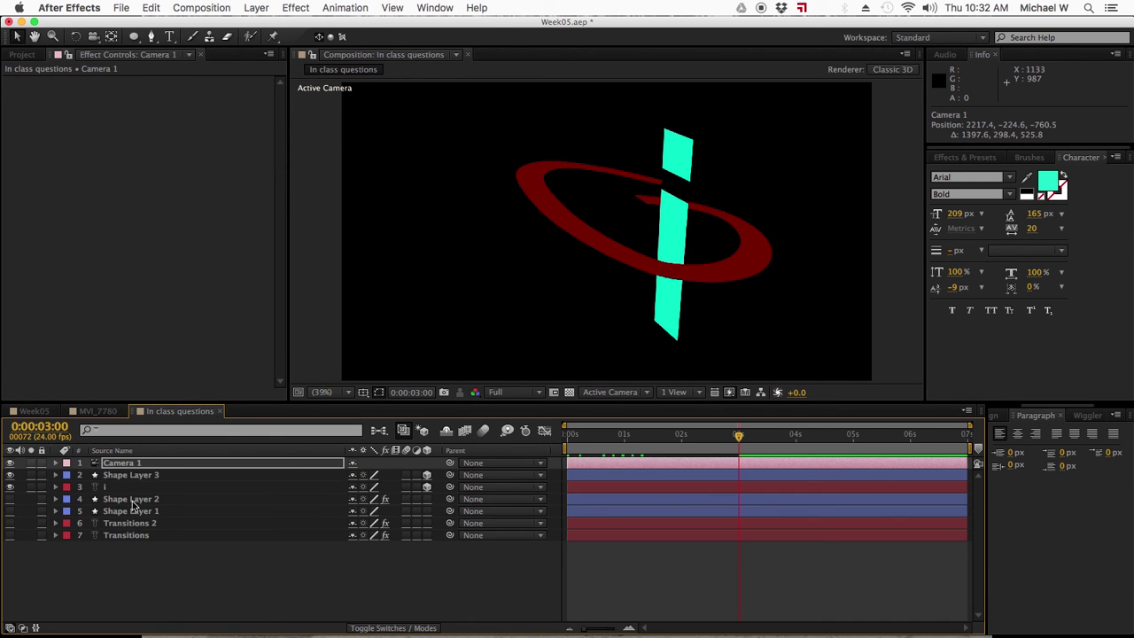
Save the project and undo a stray Pen path and its unwanted shape layer.
{"action": "left_click", "coordinate": [136, 578]}
{"action": "key", "text": "super+s"}
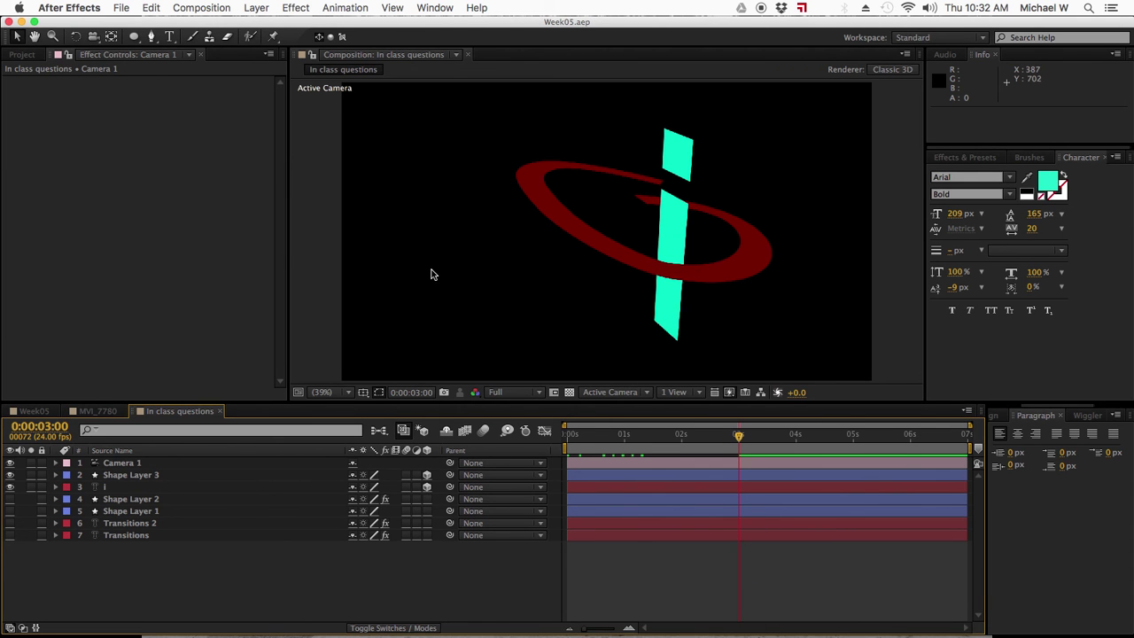
{"action": "key", "text": "g"}
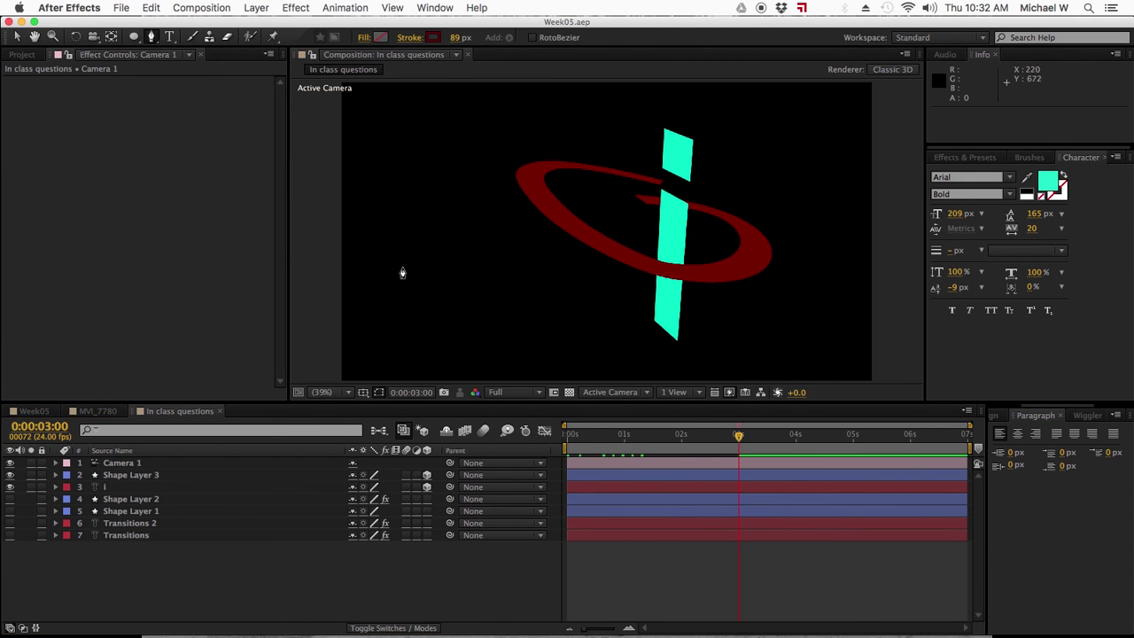
{"action": "left_click_drag", "start_coordinate": [401, 257], "coordinate": [434, 286]}
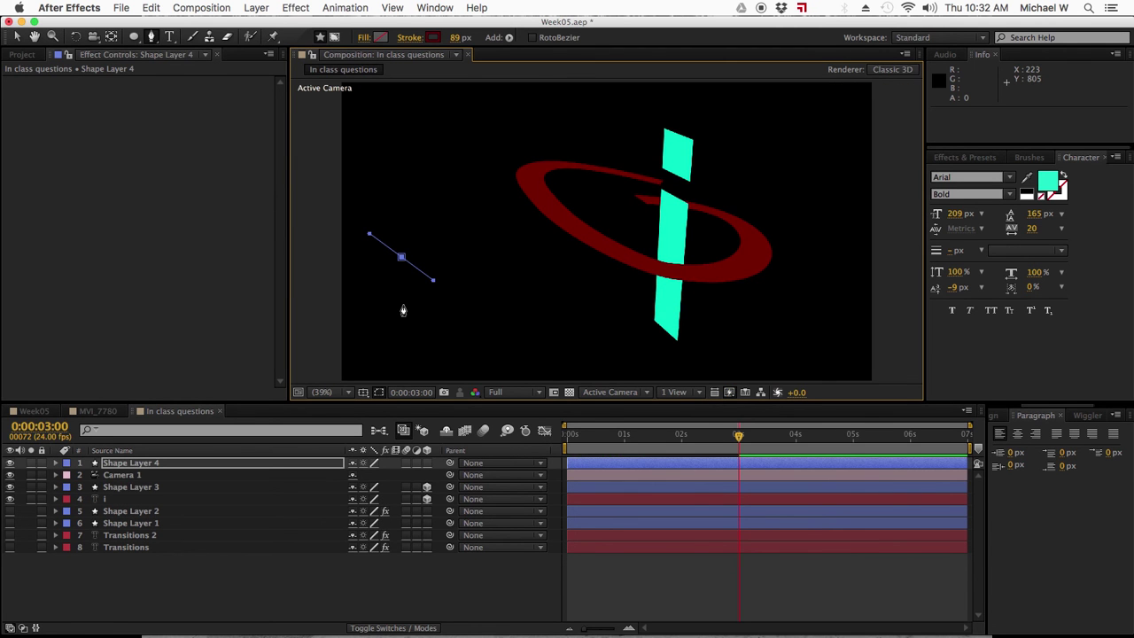
{"action": "key", "text": "super+z"}
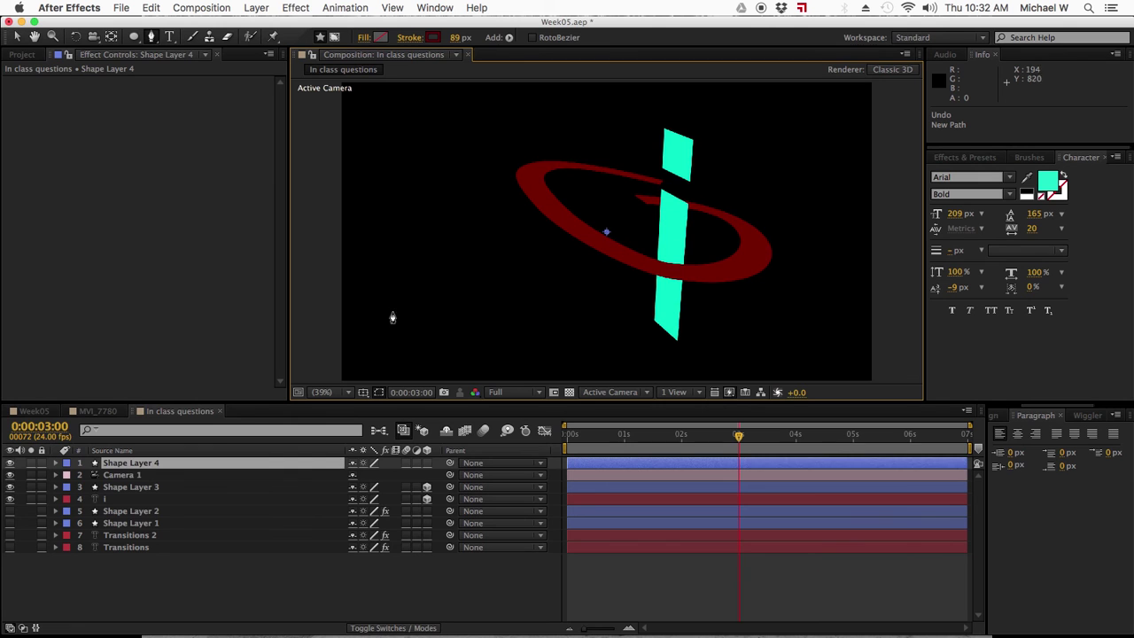
{"action": "key", "text": "super+z"}
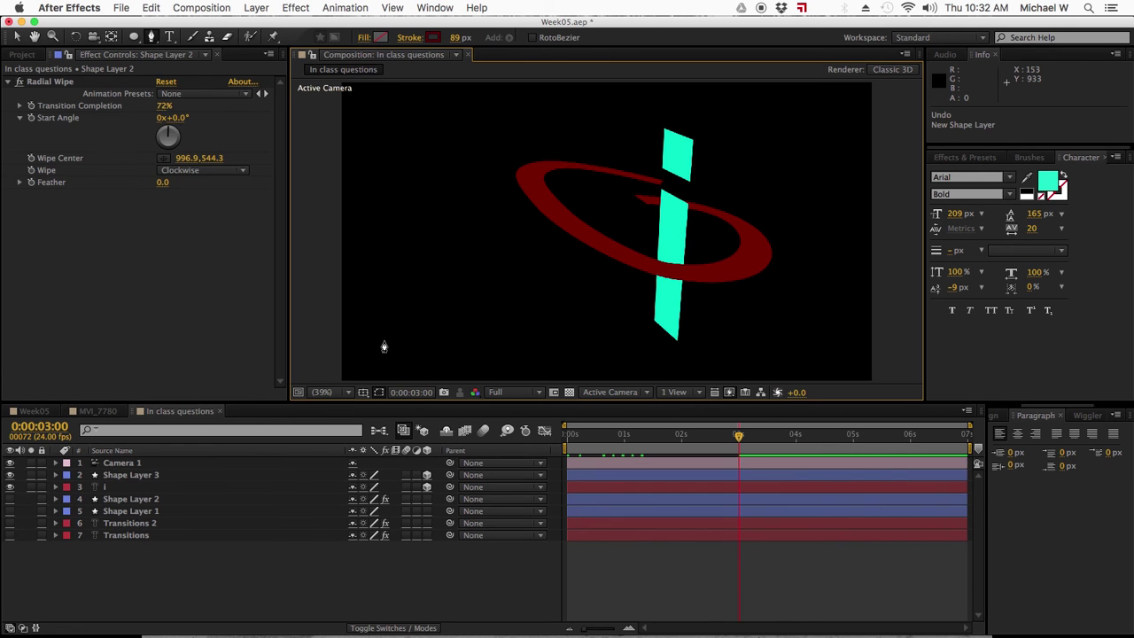
Draw a straight horizontal bar below the 'i' with a gold D89C1C stroke.
{"action": "left_click", "coordinate": [382, 340]}
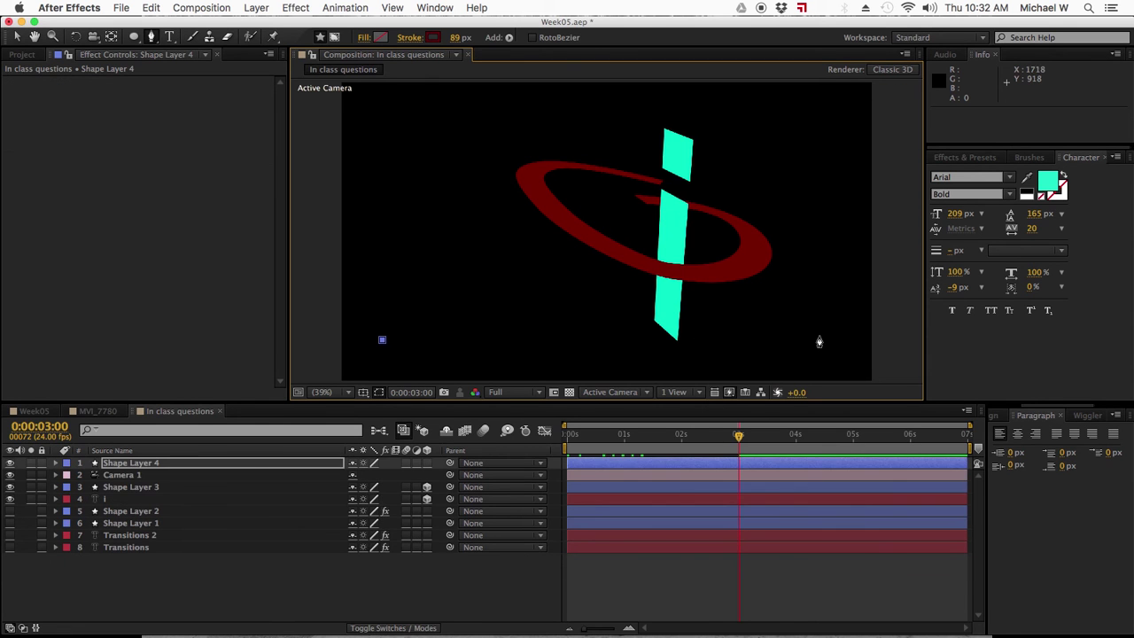
{"action": "left_click", "coordinate": [817, 340]}
{"action": "left_click", "coordinate": [15, 37]}
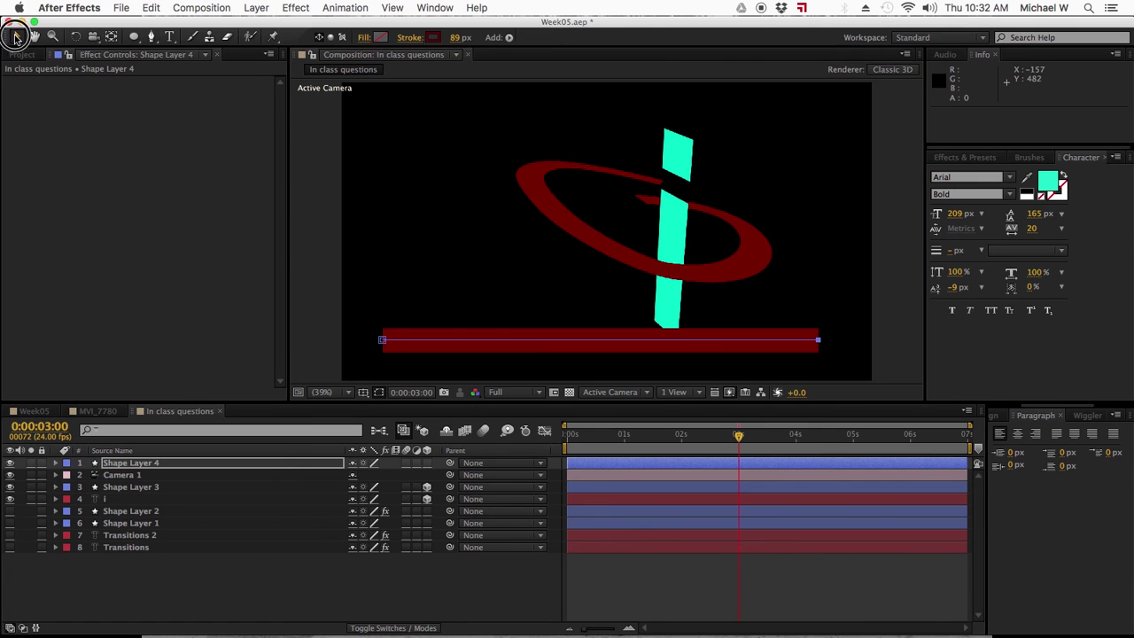
{"action": "left_click", "coordinate": [431, 38]}
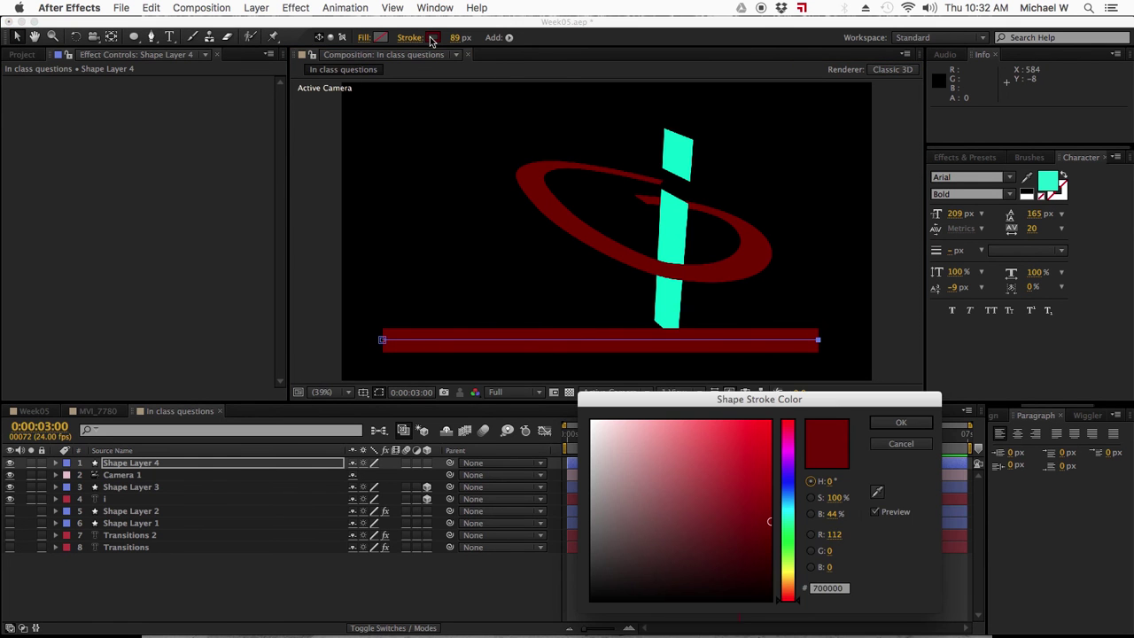
{"action": "left_click_drag", "start_coordinate": [796, 538], "coordinate": [789, 578]}
{"action": "left_click_drag", "start_coordinate": [761, 487], "coordinate": [747, 446]}
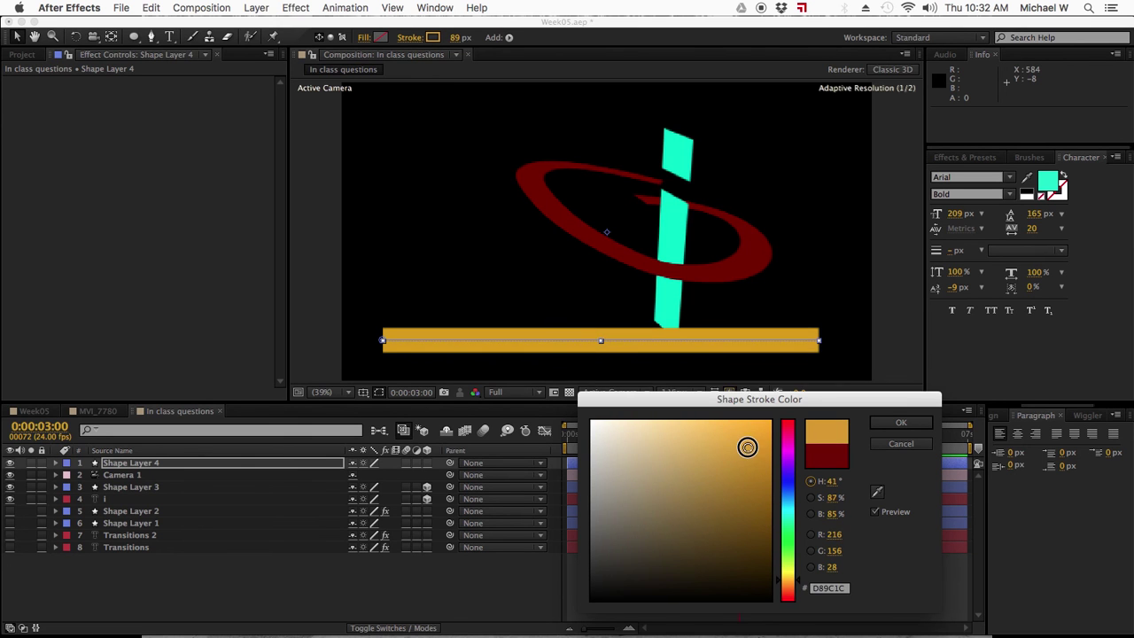
{"action": "left_click", "coordinate": [905, 423]}
{"action": "left_click", "coordinate": [966, 157]}
Search 'cc cy' in Effects & Presets and apply CC Cylinder to Shape Layer 4.
{"action": "left_click", "coordinate": [979, 173]}
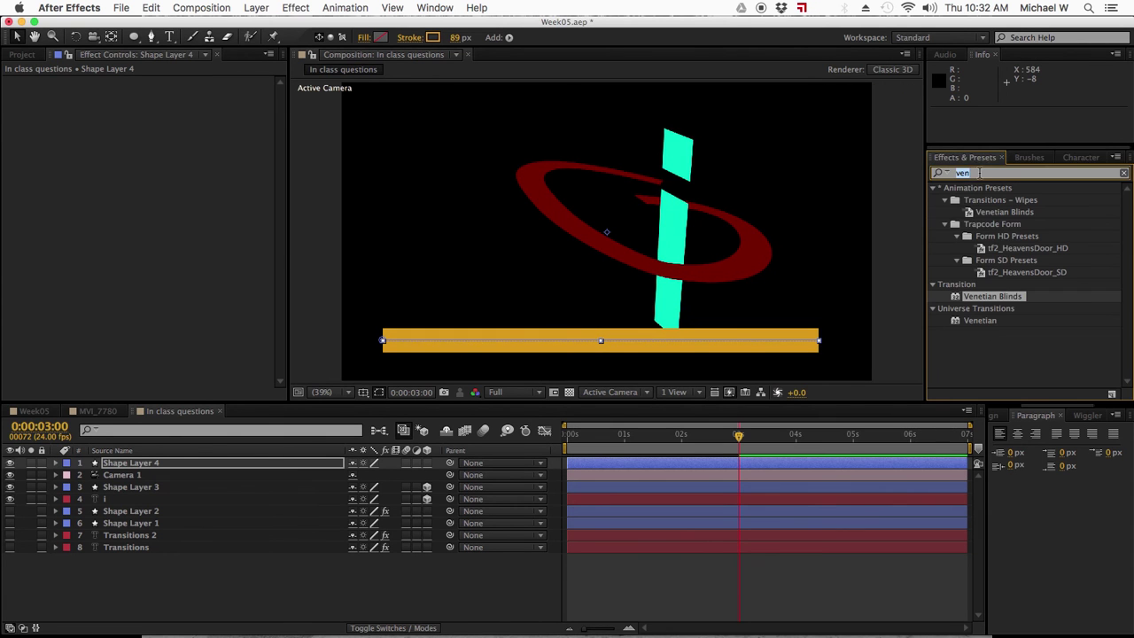
{"action": "type", "text": "cc cy"}
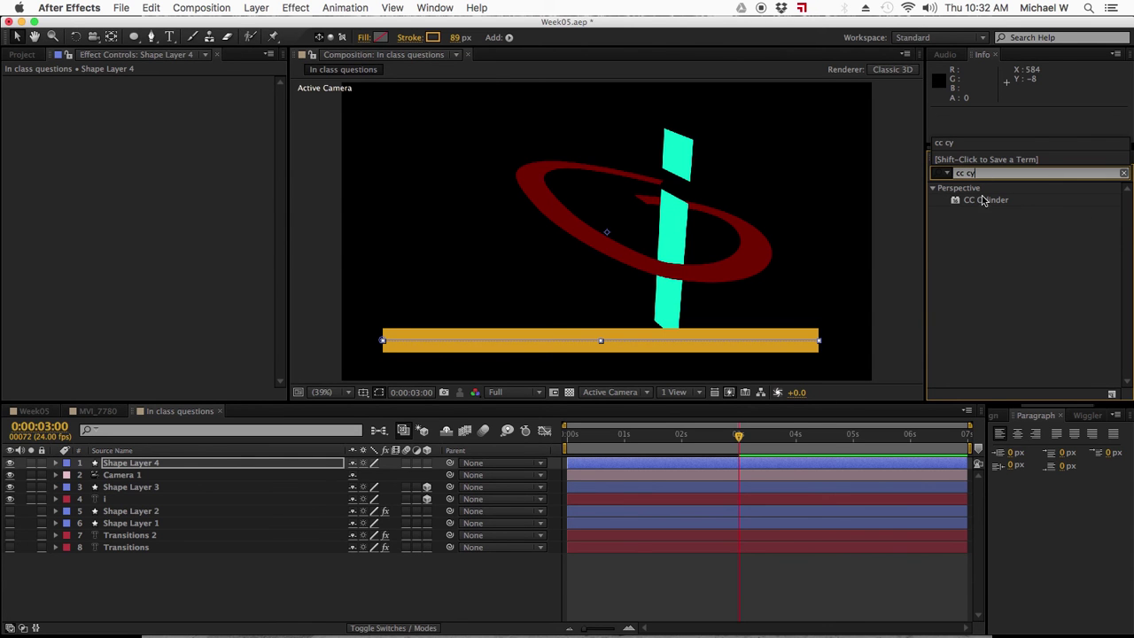
{"action": "left_click_drag", "start_coordinate": [957, 203], "coordinate": [956, 199]}
{"action": "double_click", "coordinate": [956, 201]}
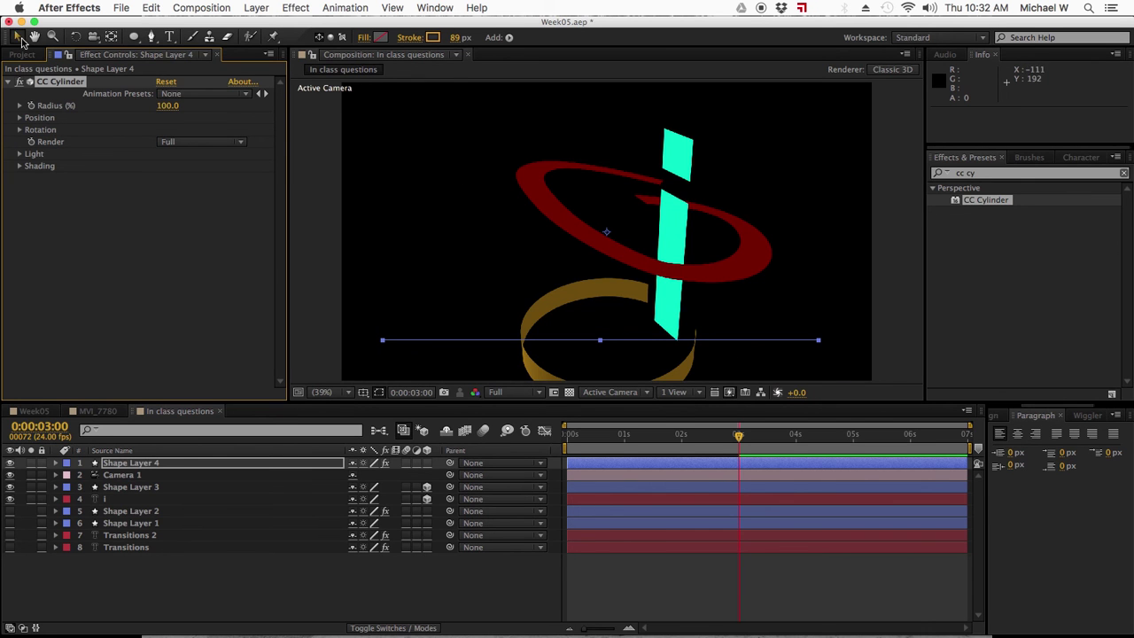
{"action": "left_click", "coordinate": [19, 38]}
{"action": "mouse_move", "coordinate": [601, 340]}
{"action": "left_mouse_down"}
{"action": "mouse_move", "coordinate": [596, 313]}
{"action": "mouse_move", "coordinate": [601, 340]}
{"action": "left_mouse_up"}
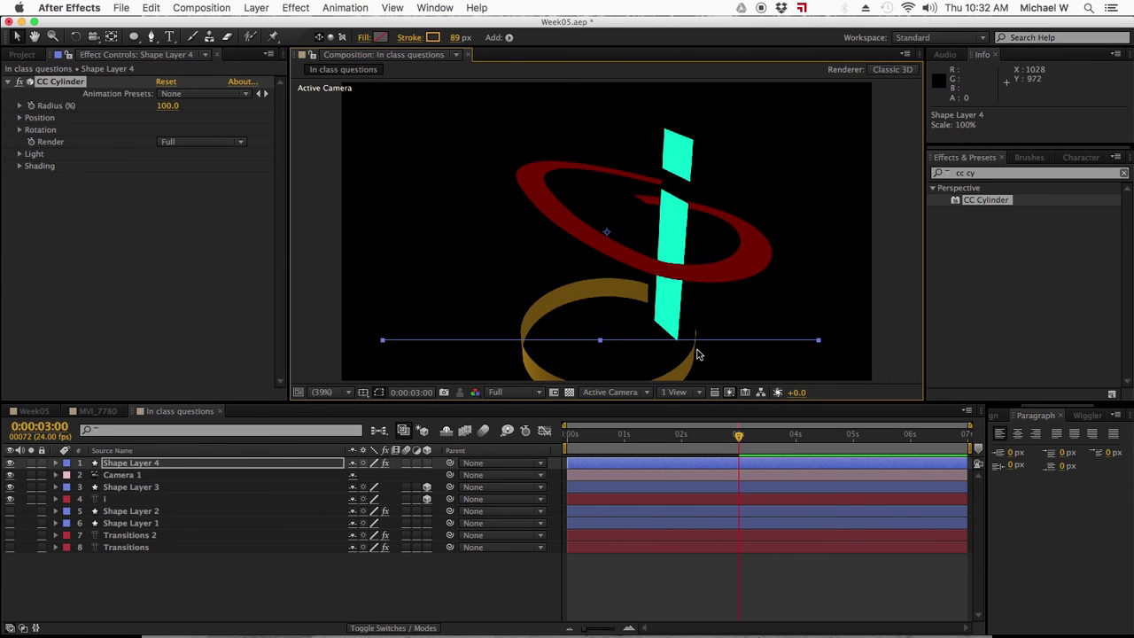
{"action": "left_click", "coordinate": [718, 463]}
Raise Shape Layer 4 to Position Y 273 and return to the first frame.
{"action": "key", "text": "p"}
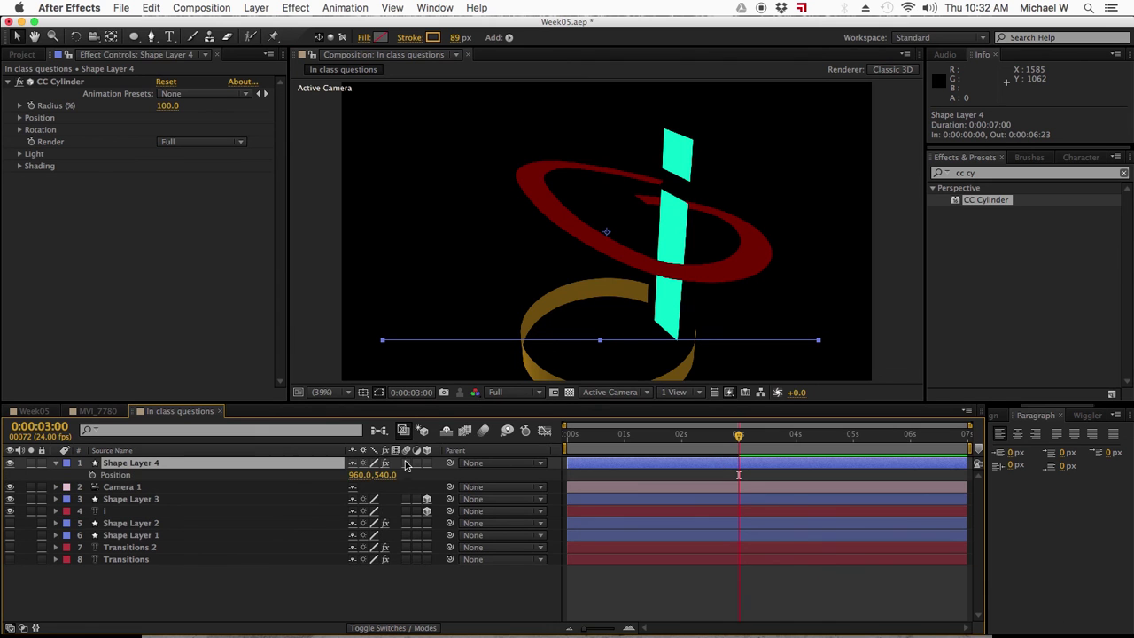
{"action": "left_click_drag", "start_coordinate": [391, 478], "coordinate": [264, 408]}
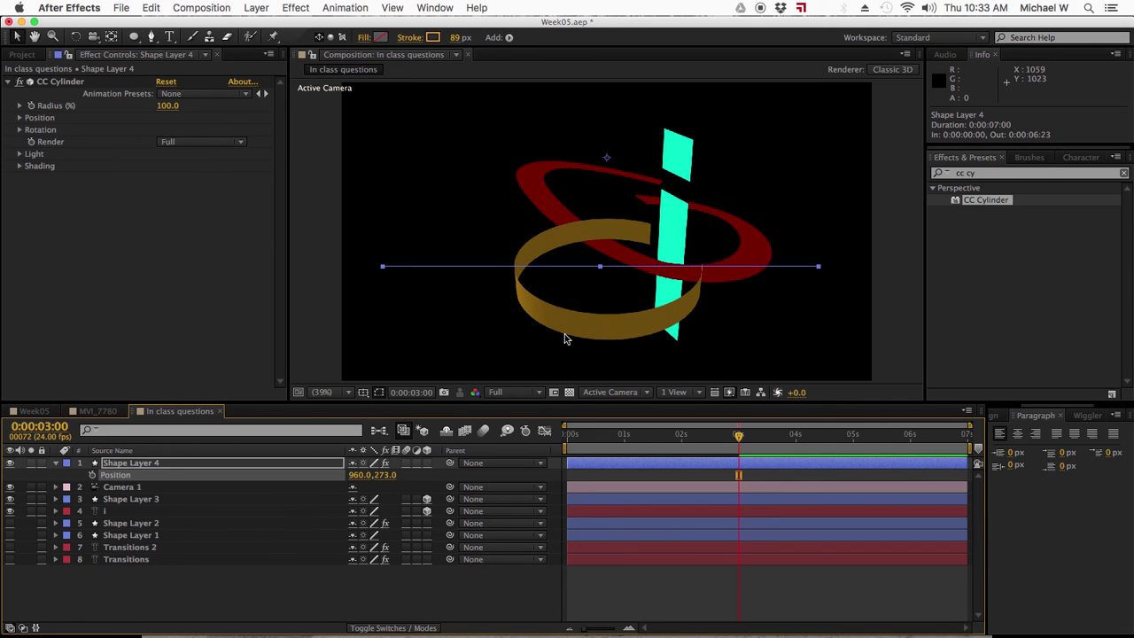
{"action": "left_click_drag", "start_coordinate": [667, 445], "coordinate": [526, 444]}
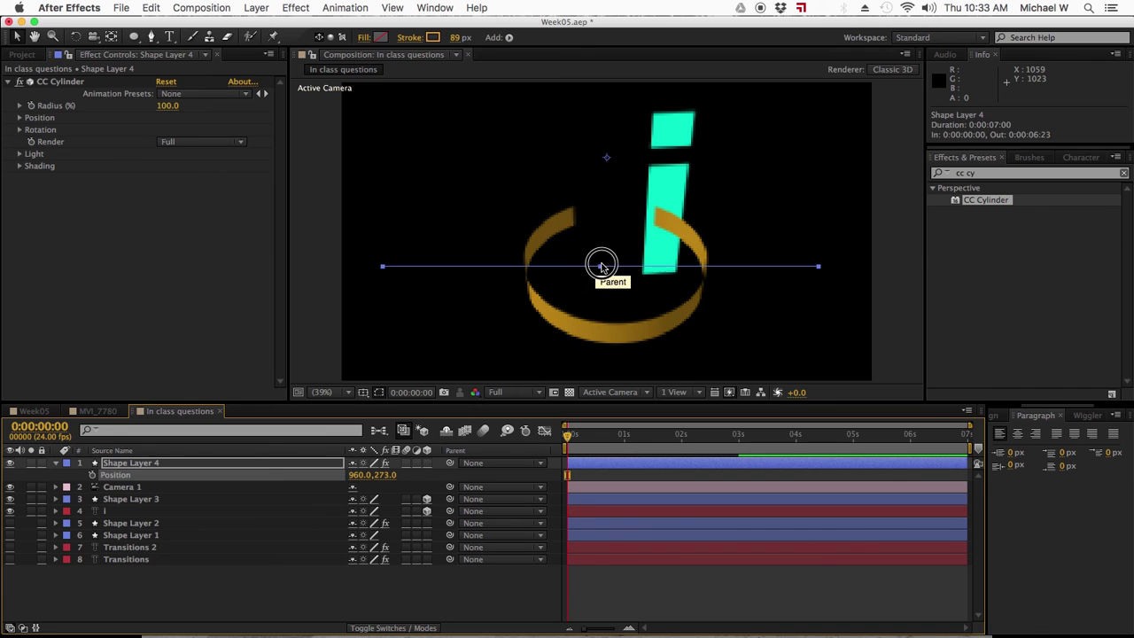
{"action": "left_click", "coordinate": [648, 254]}
{"action": "left_click", "coordinate": [598, 266]}
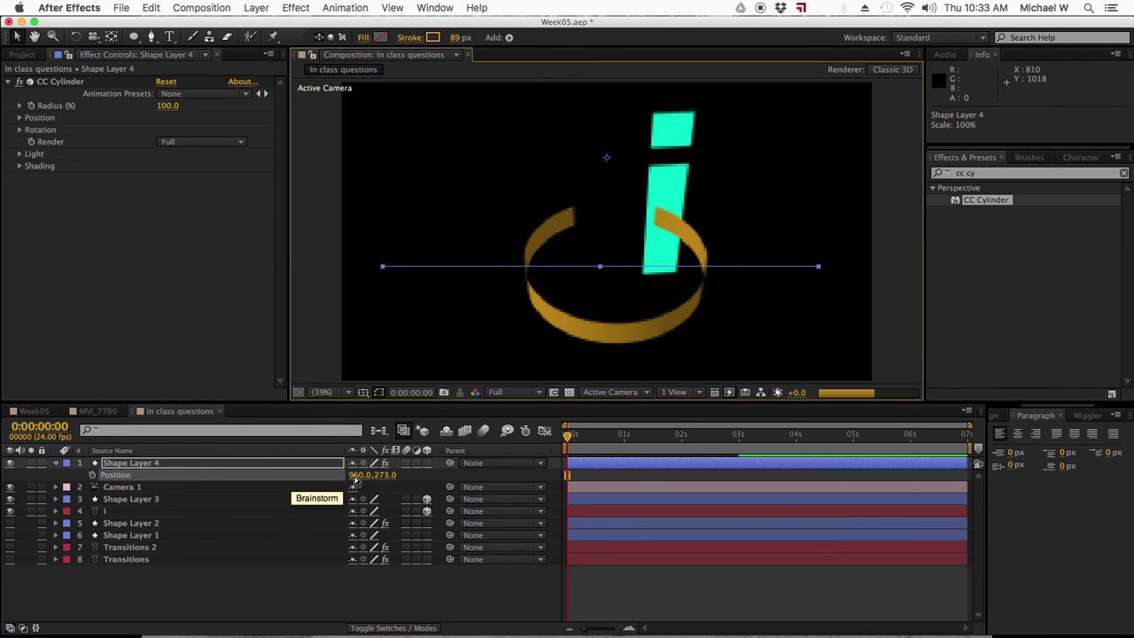
{"action": "mouse_move", "coordinate": [359, 474]}
{"action": "left_mouse_down"}
{"action": "mouse_move", "coordinate": [429, 476]}
{"action": "mouse_move", "coordinate": [365, 480]}
{"action": "left_mouse_up"}
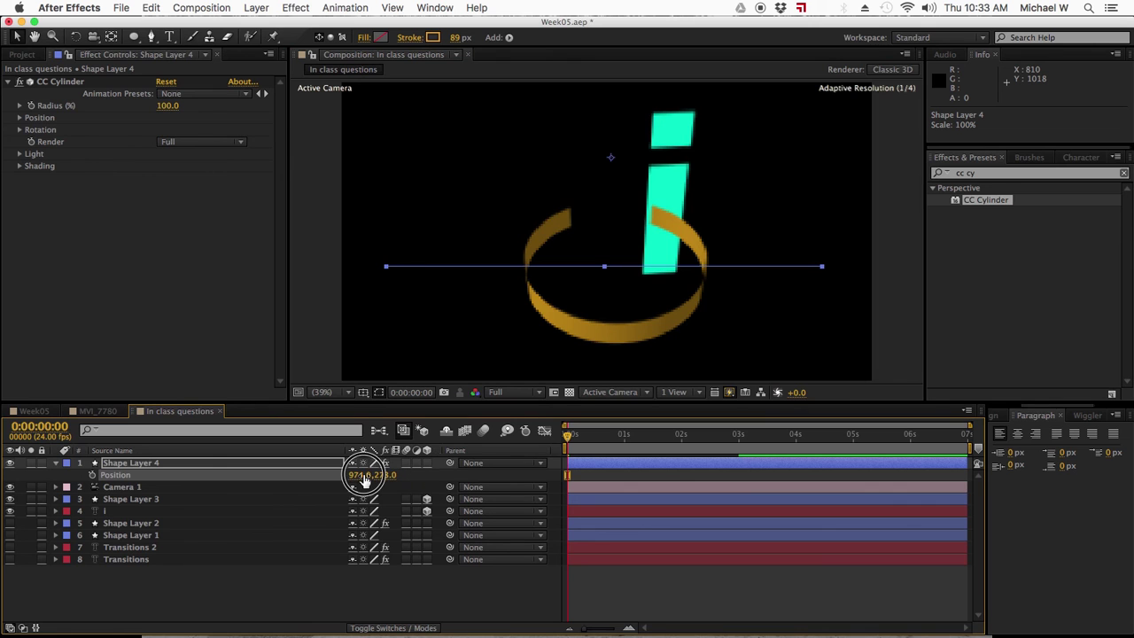
Undo the X change and set CC Cylinder Position to 160, -530, 40.
{"action": "key", "text": "cmd+z"}
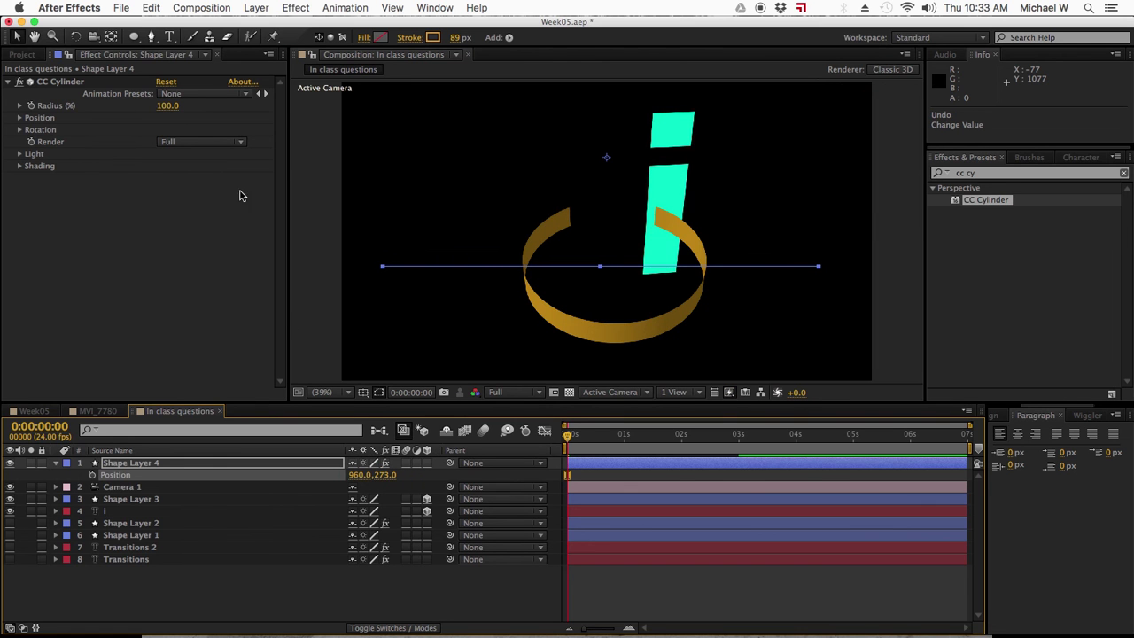
{"action": "left_click", "coordinate": [19, 118]}
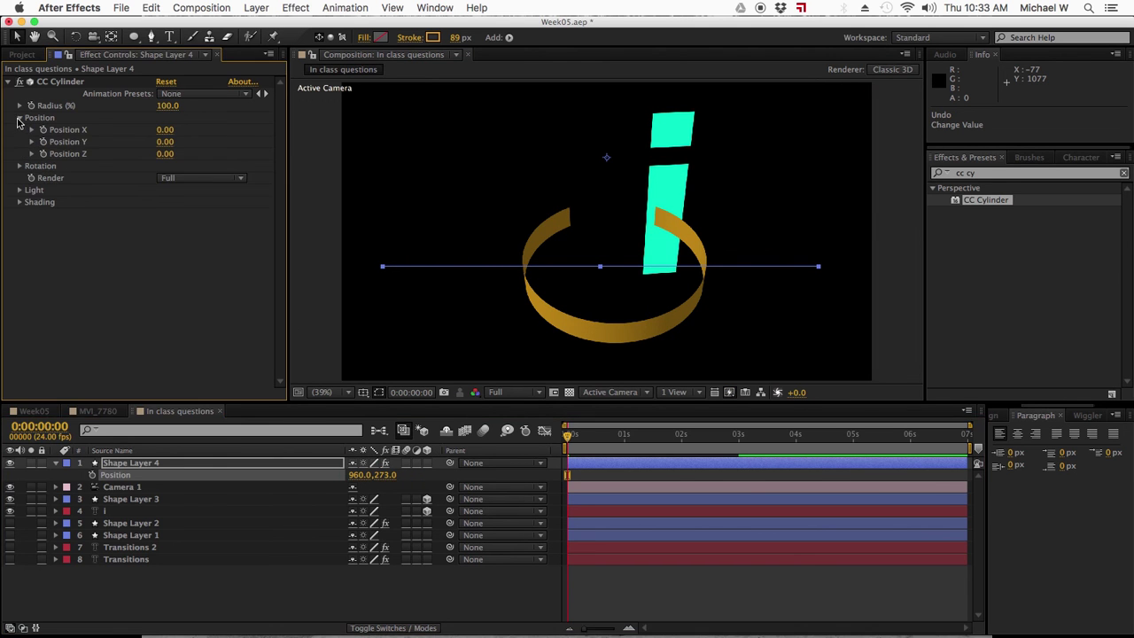
{"action": "left_click_drag", "start_coordinate": [173, 133], "coordinate": [179, 180]}
Try CC Cylinder's Outside and Inside render modes, then set it back to Full.
{"action": "left_click", "coordinate": [179, 178]}
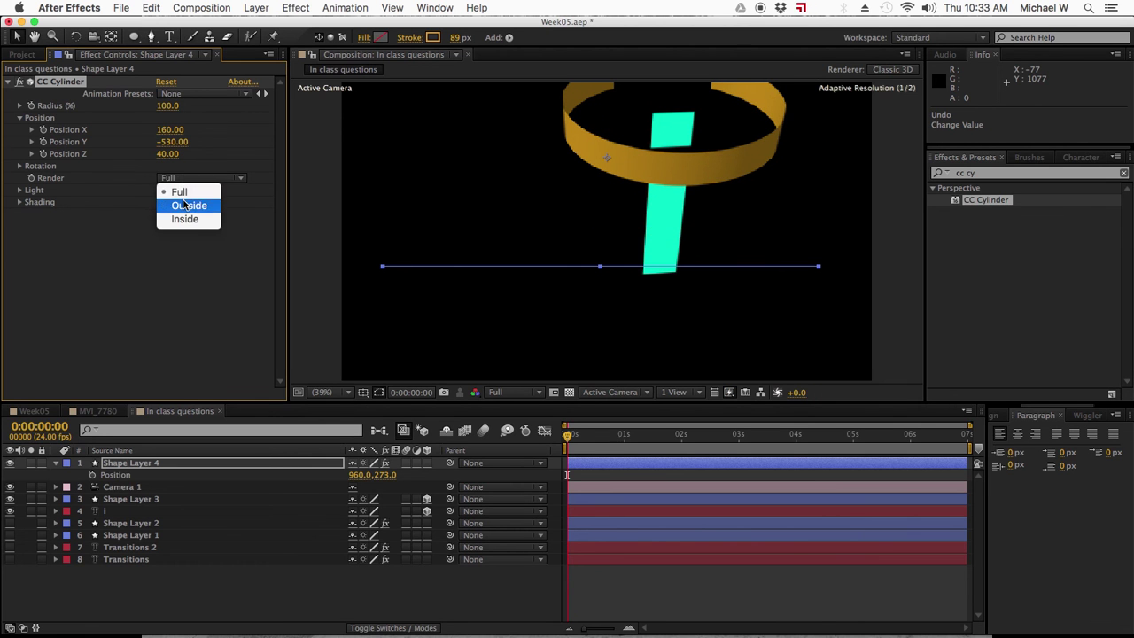
{"action": "left_click", "coordinate": [184, 205]}
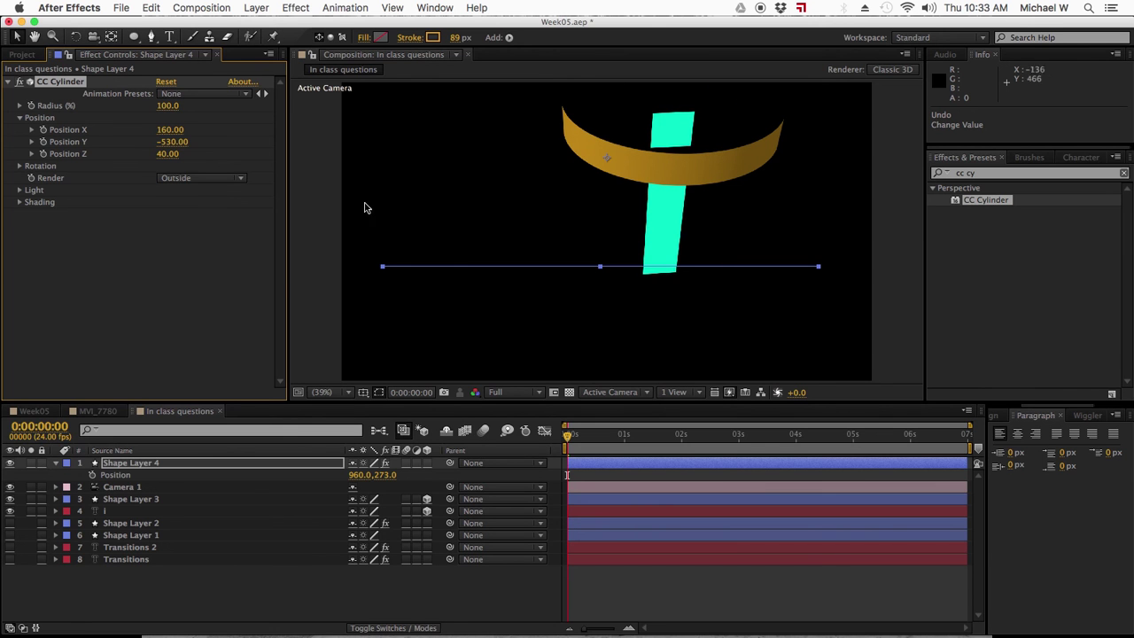
{"action": "left_click", "coordinate": [181, 180]}
{"action": "left_click", "coordinate": [186, 219]}
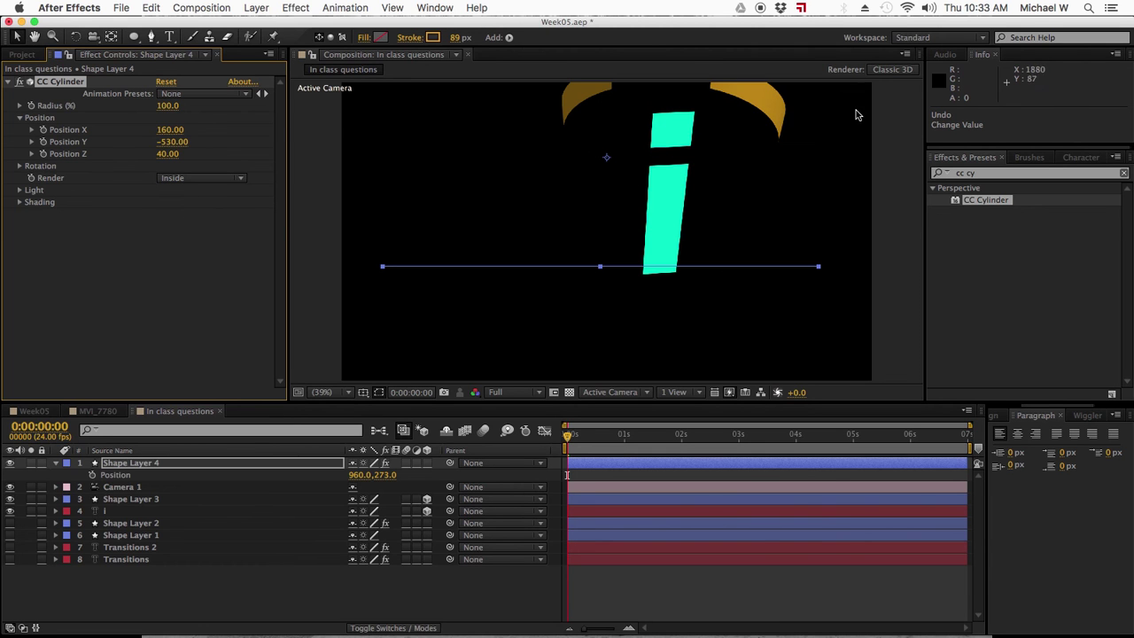
{"action": "left_click", "coordinate": [180, 180]}
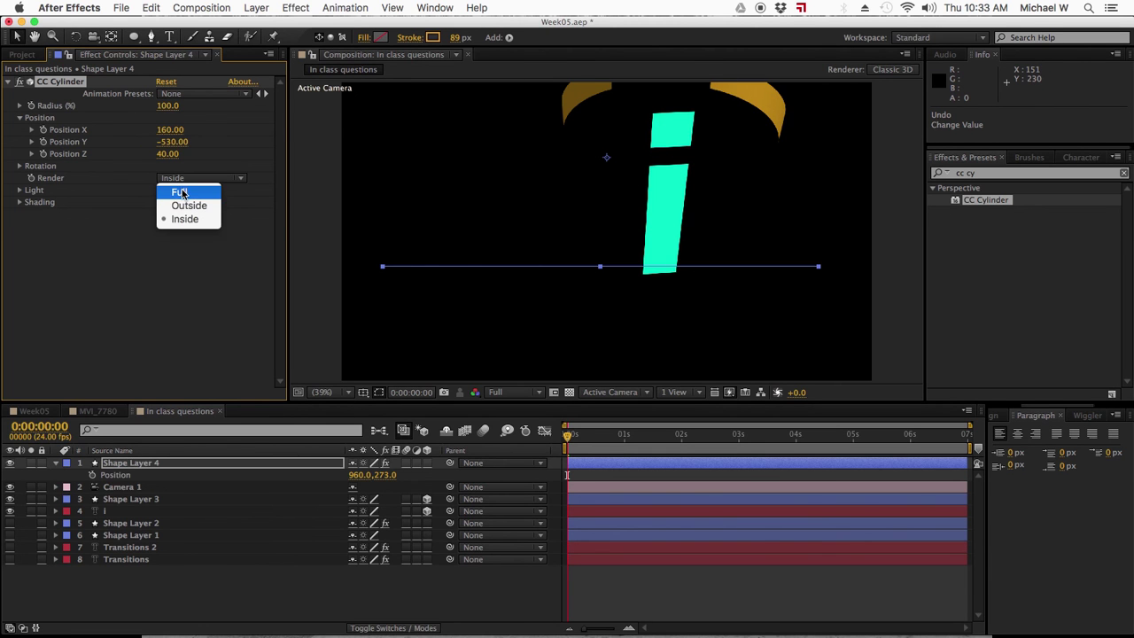
{"action": "left_click", "coordinate": [181, 192]}
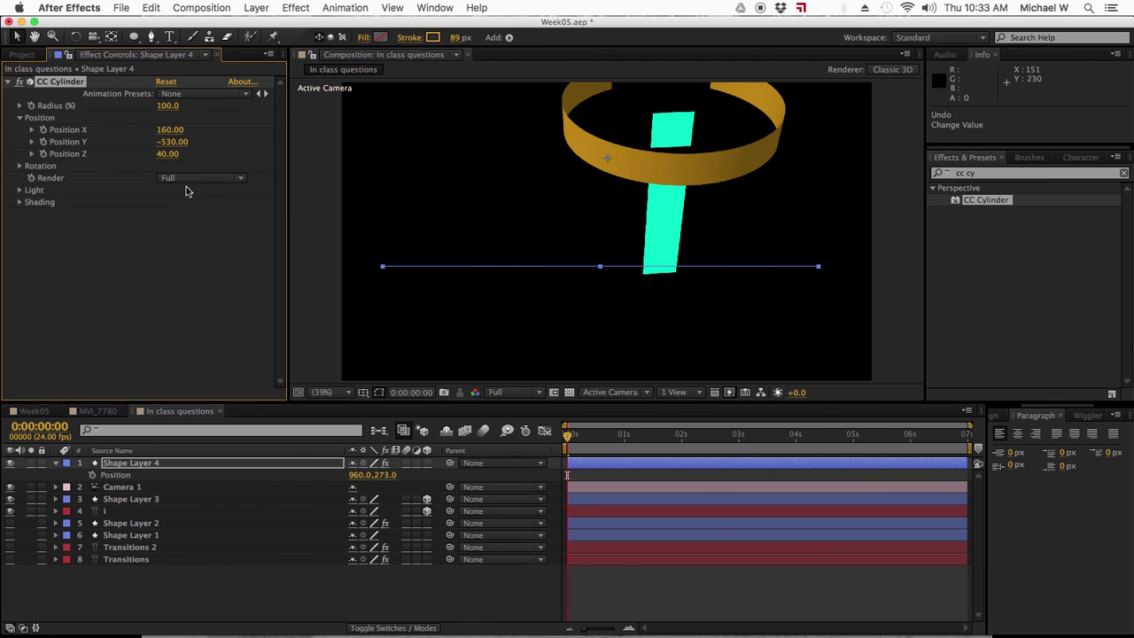
{"action": "left_click", "coordinate": [20, 191]}
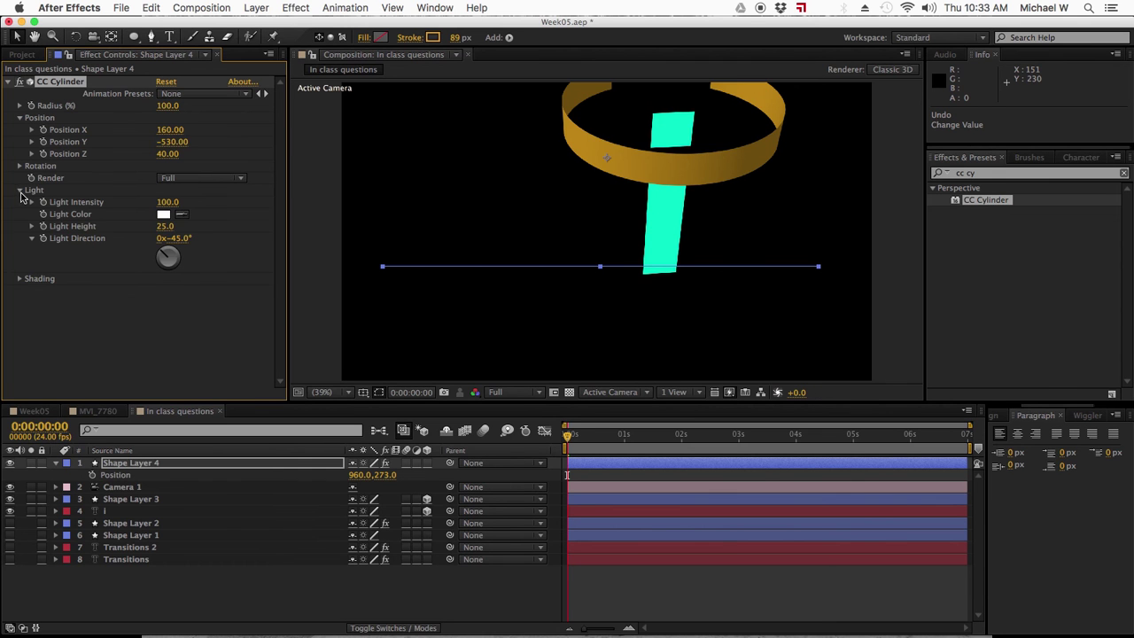
Adjust CC Cylinder Light Intensity, check Shading, preview at 2:13, and save Week05.aep.
{"action": "mouse_move", "coordinate": [165, 211]}
{"action": "left_mouse_down"}
{"action": "mouse_move", "coordinate": [49, 213]}
{"action": "mouse_move", "coordinate": [160, 209]}
{"action": "left_mouse_up"}
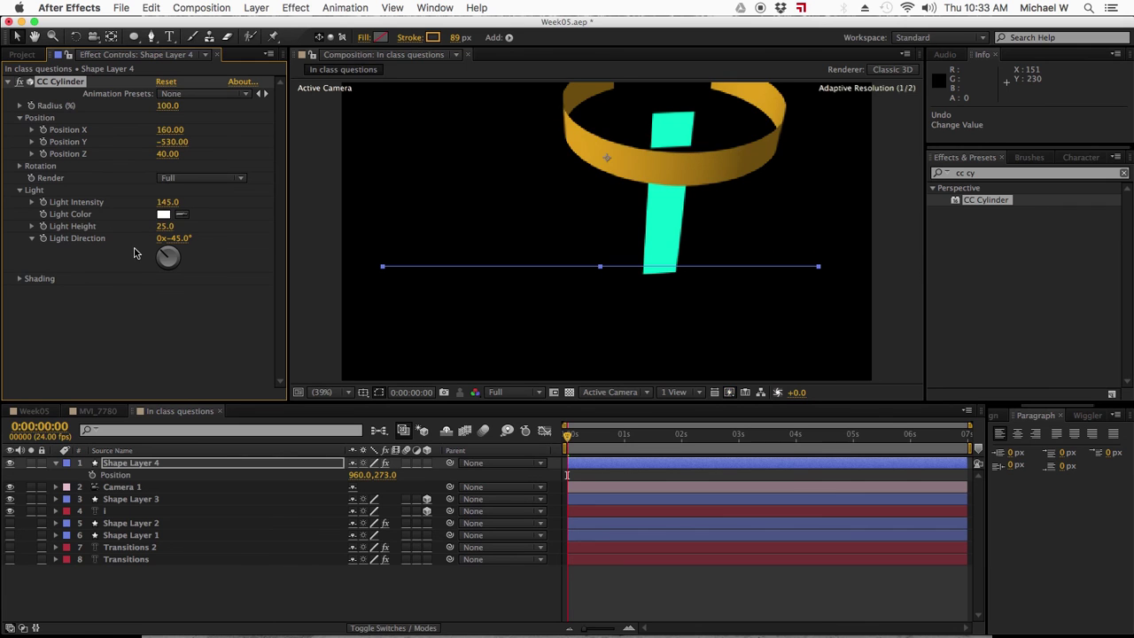
{"action": "left_click", "coordinate": [20, 279]}
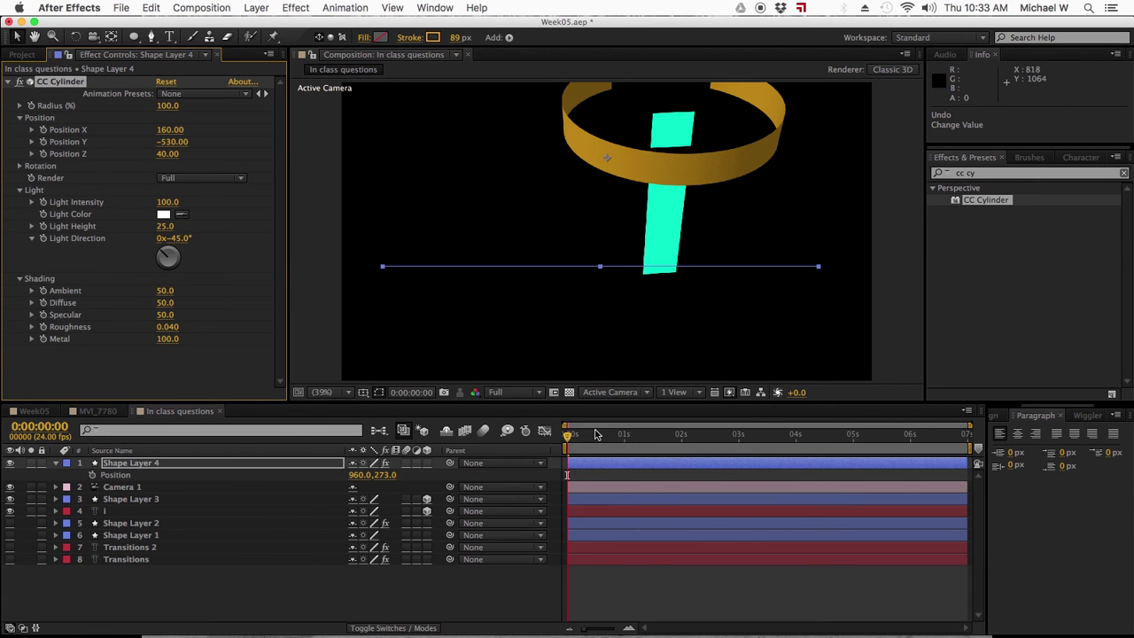
{"action": "left_click_drag", "start_coordinate": [595, 434], "coordinate": [622, 438]}
{"action": "left_click_drag", "start_coordinate": [645, 439], "coordinate": [712, 436]}
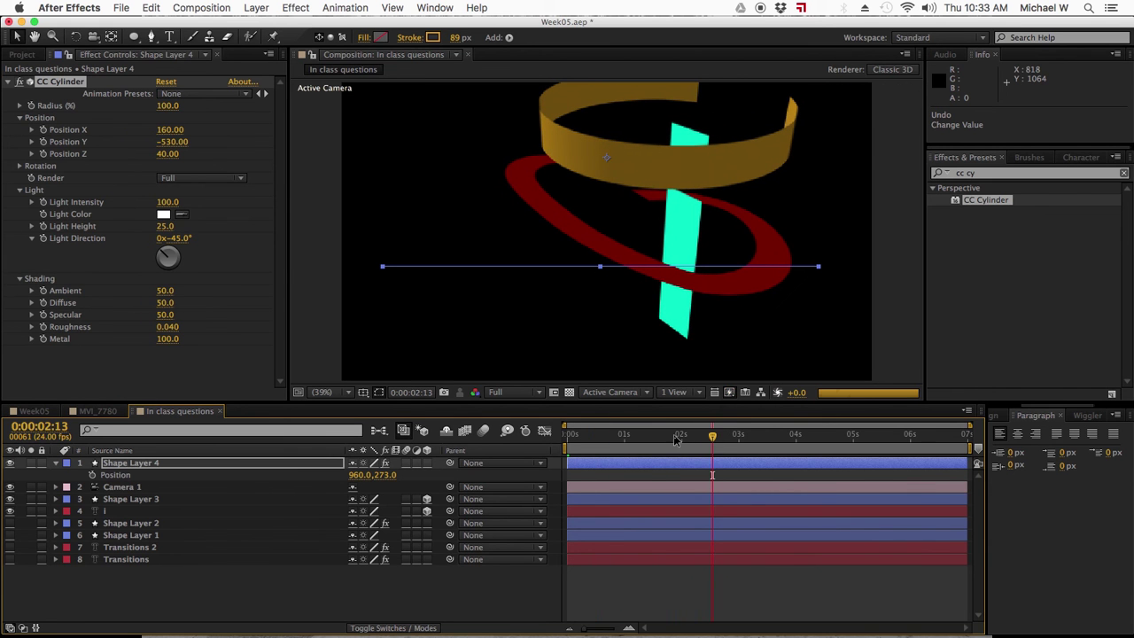
{"action": "key", "text": "super+s"}
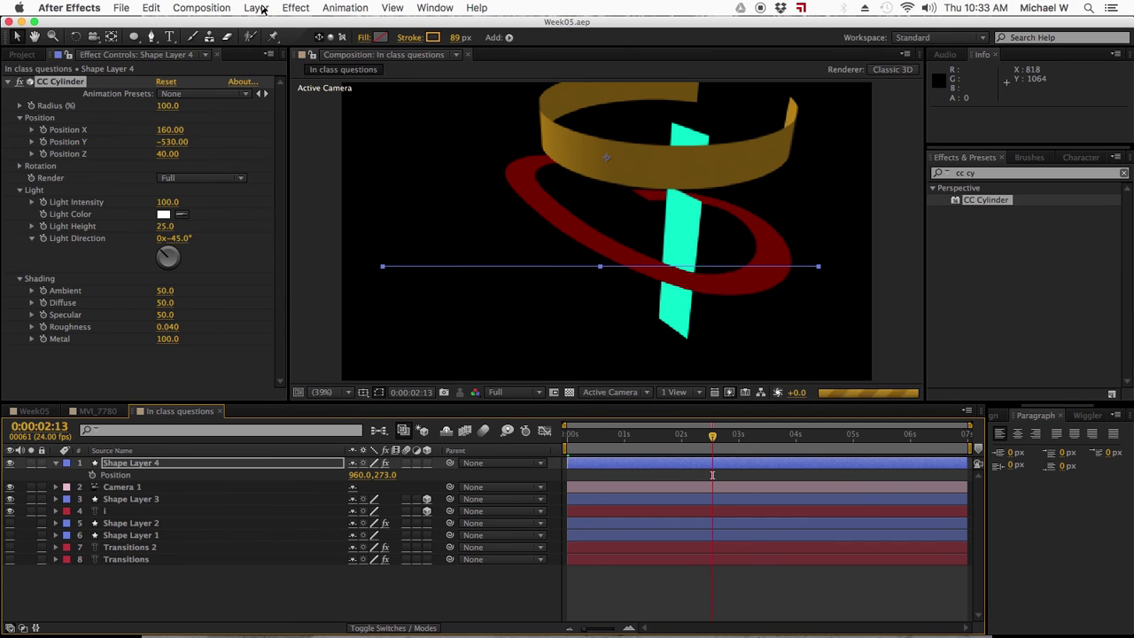
Create spot light Light 1 in blue 033C86 at 324% intensity.
{"action": "left_click", "coordinate": [256, 8]}
{"action": "mouse_move", "coordinate": [266, 24]}
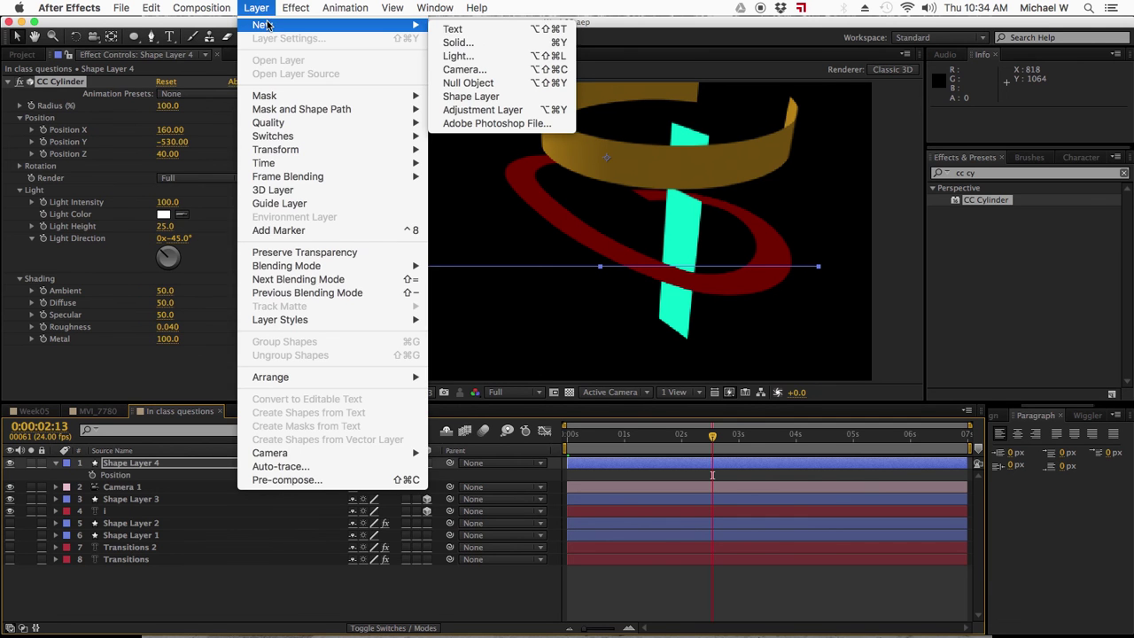
{"action": "left_click", "coordinate": [478, 56]}
{"action": "left_click", "coordinate": [249, 231]}
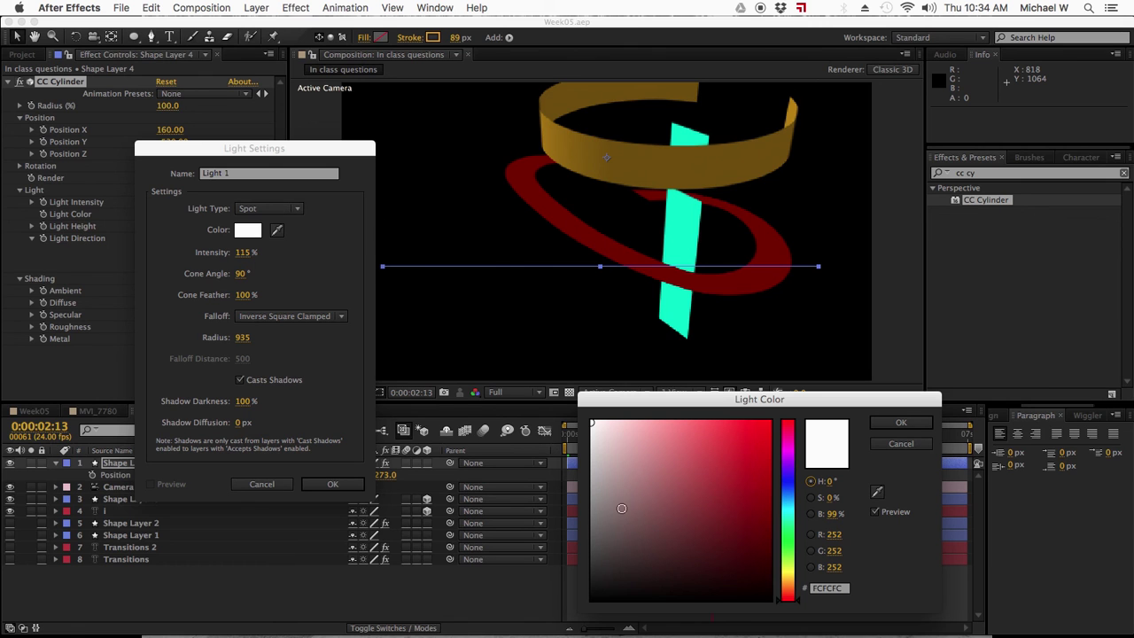
{"action": "left_click", "coordinate": [787, 487]}
{"action": "left_click_drag", "start_coordinate": [709, 516], "coordinate": [768, 470]}
{"action": "left_click", "coordinate": [884, 429]}
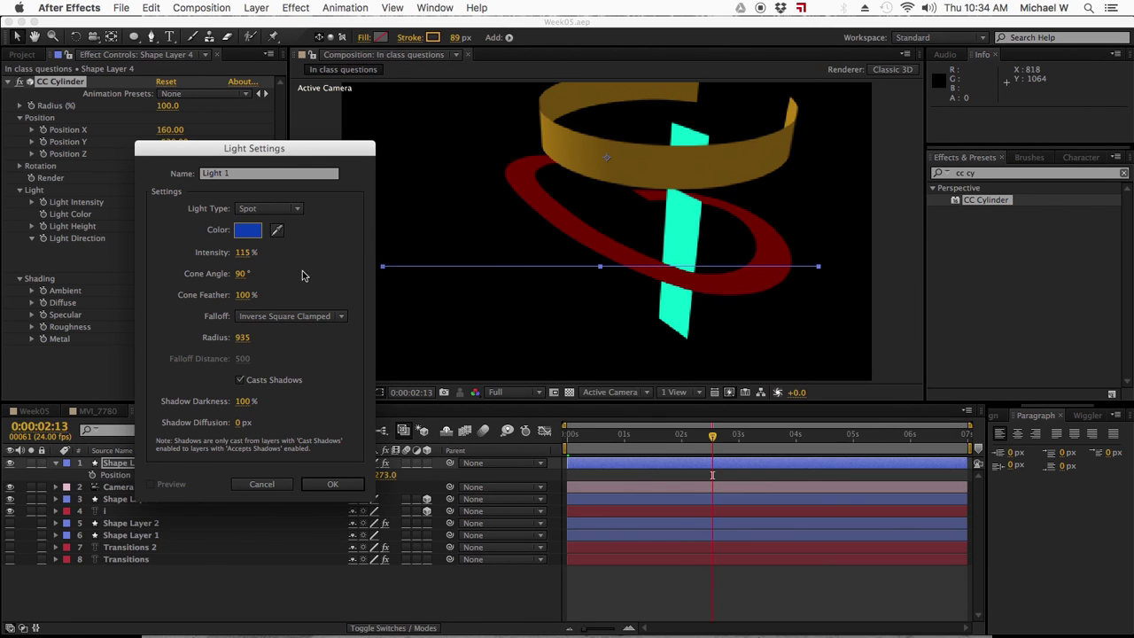
{"action": "left_click_drag", "start_coordinate": [242, 252], "coordinate": [390, 255]}
{"action": "left_click", "coordinate": [326, 484]}
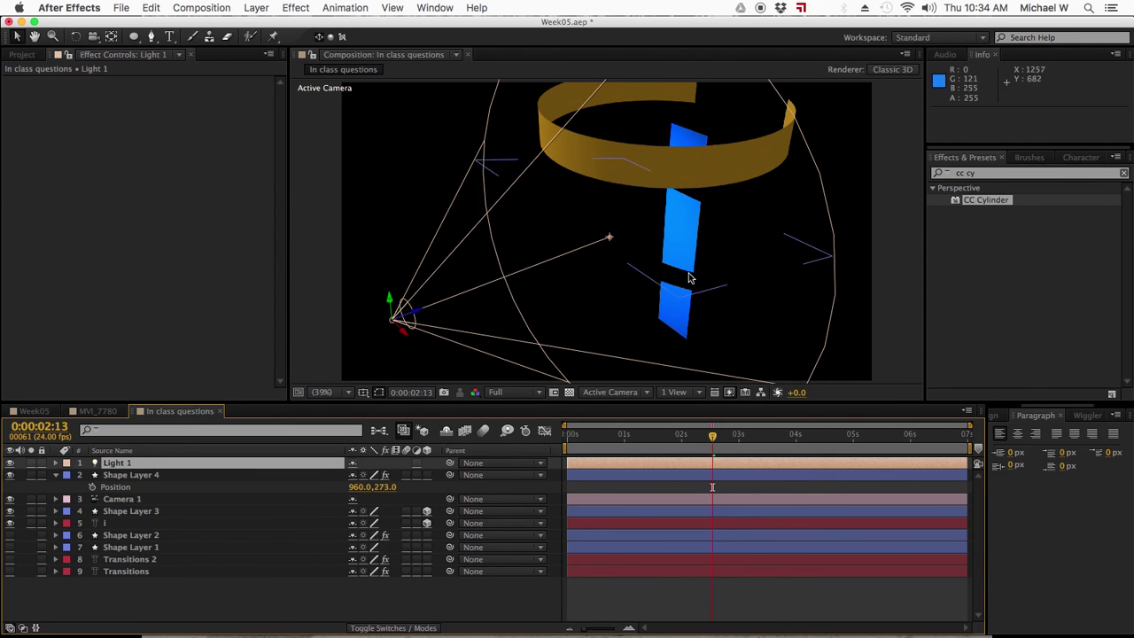
Move Light 1 down to about 1037, 253, -642, left of the 'i'.
{"action": "left_click", "coordinate": [16, 36]}
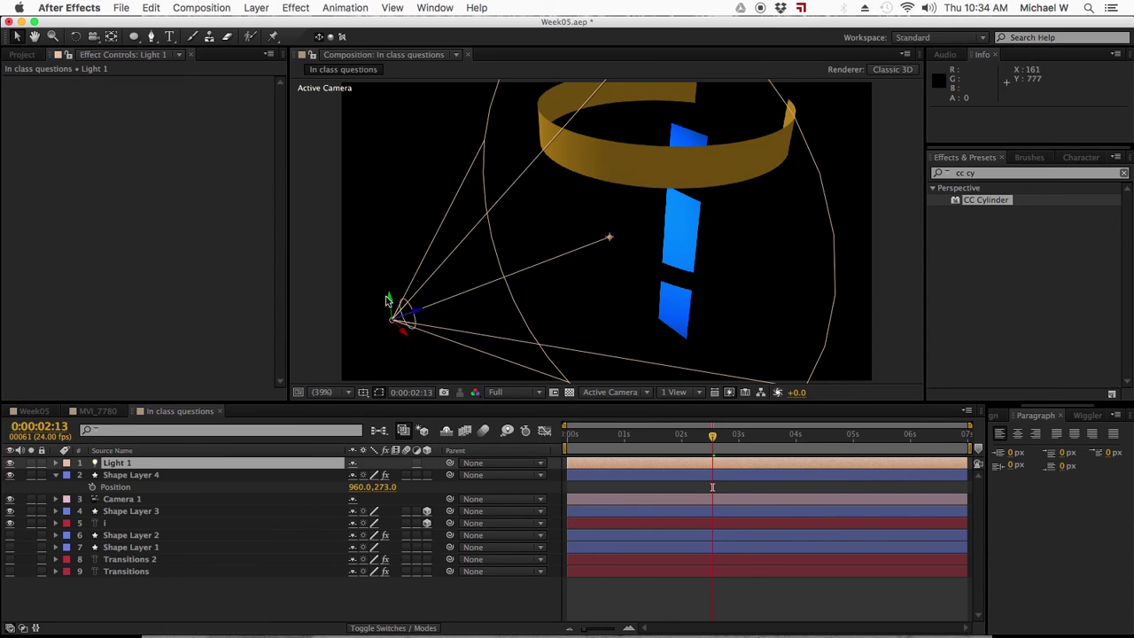
{"action": "left_click_drag", "start_coordinate": [387, 301], "coordinate": [365, 183]}
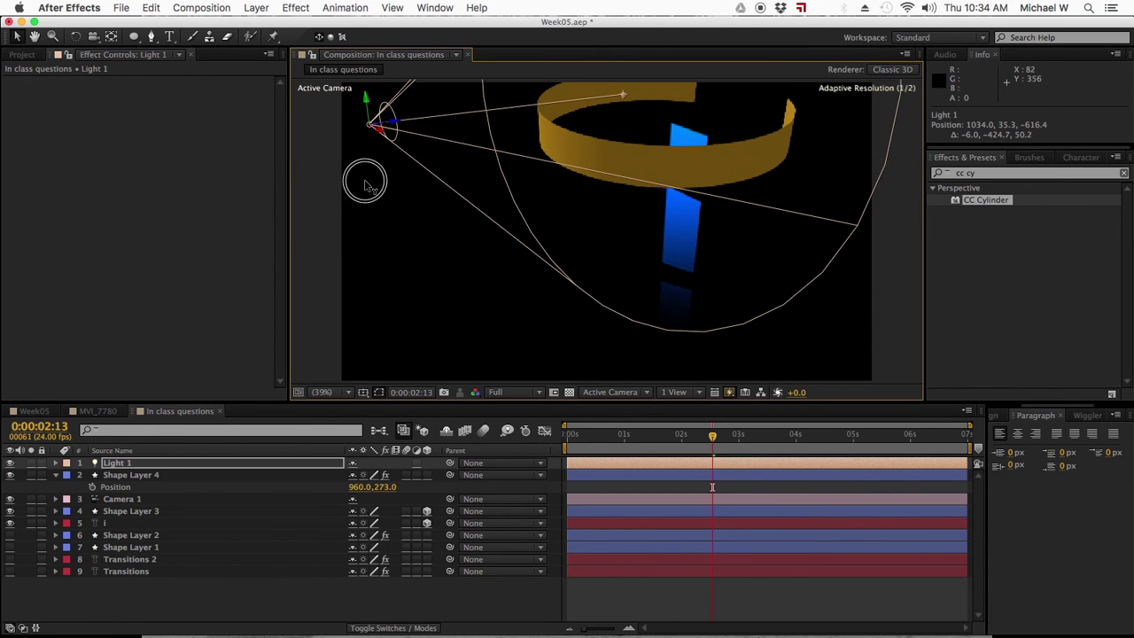
{"action": "left_click", "coordinate": [112, 478]}
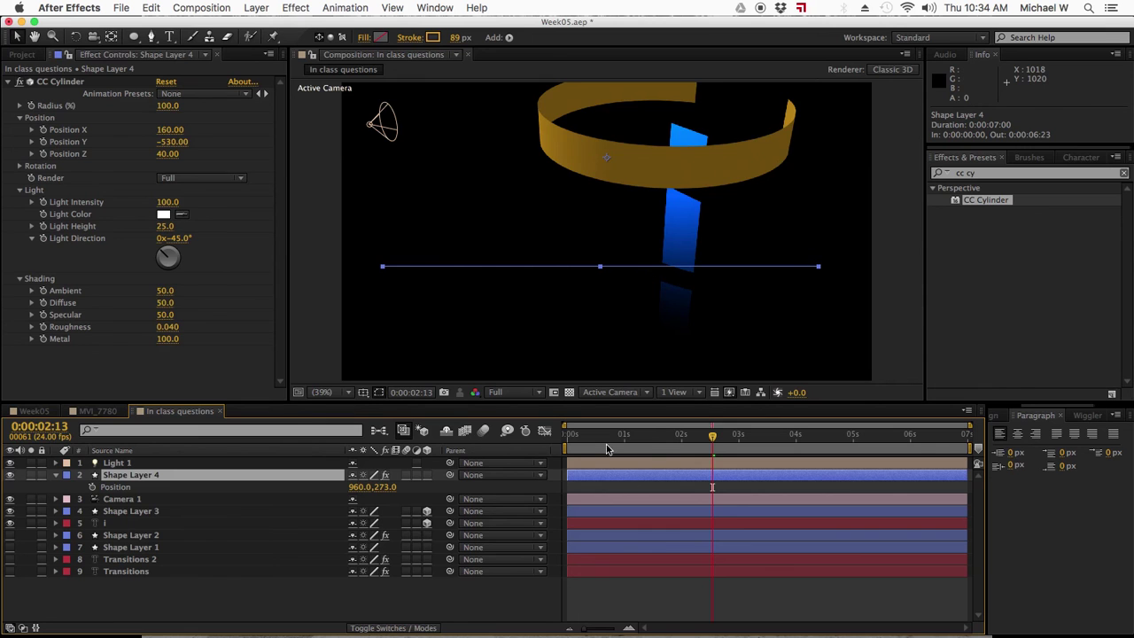
{"action": "left_click_drag", "start_coordinate": [632, 435], "coordinate": [691, 443]}
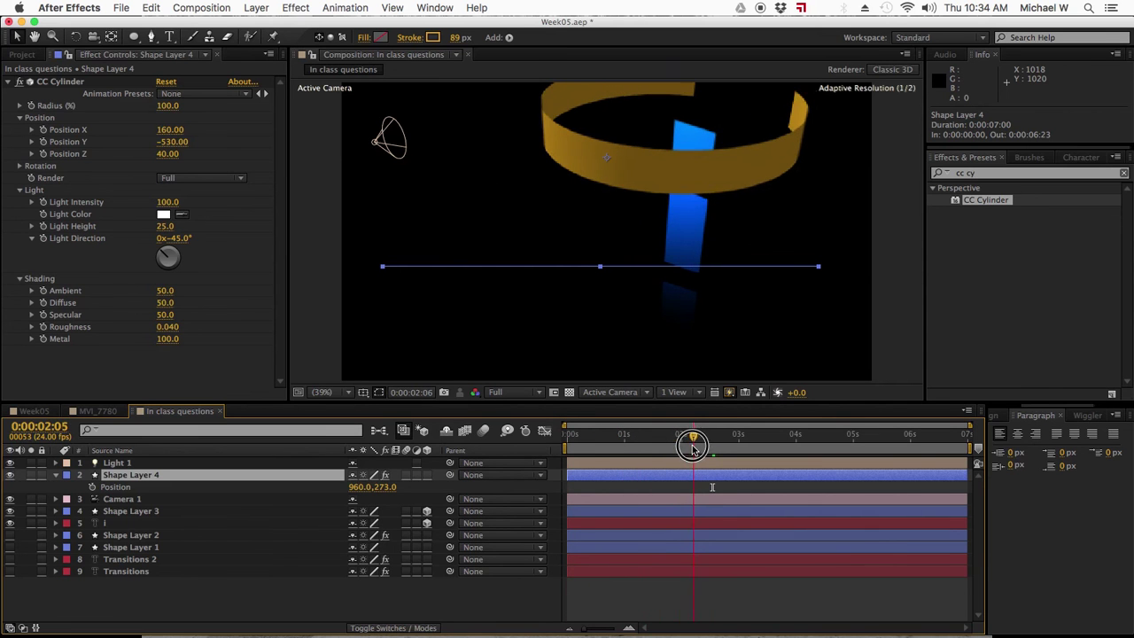
{"action": "left_click", "coordinate": [127, 512]}
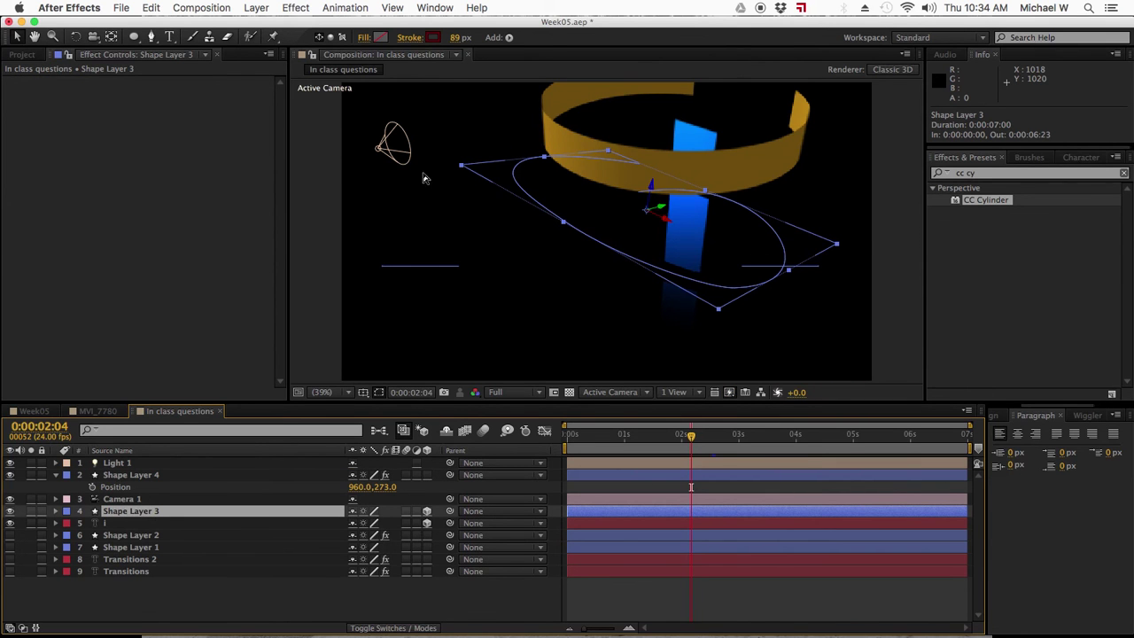
{"action": "left_click", "coordinate": [390, 146]}
{"action": "left_click_drag", "start_coordinate": [387, 143], "coordinate": [385, 191]}
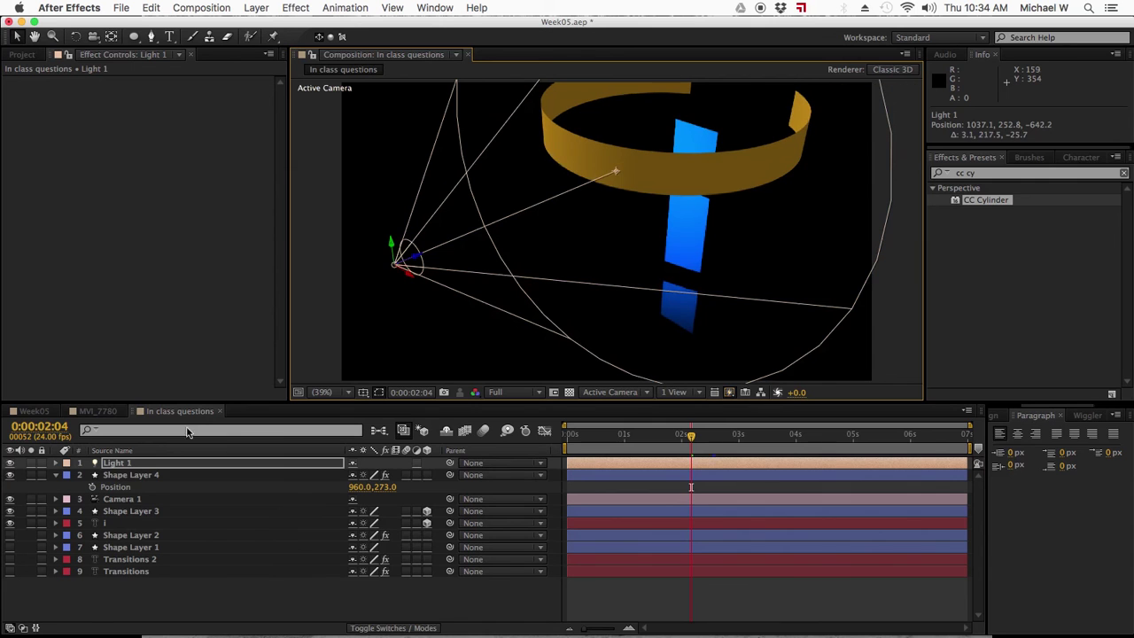
{"action": "left_click", "coordinate": [131, 475]}
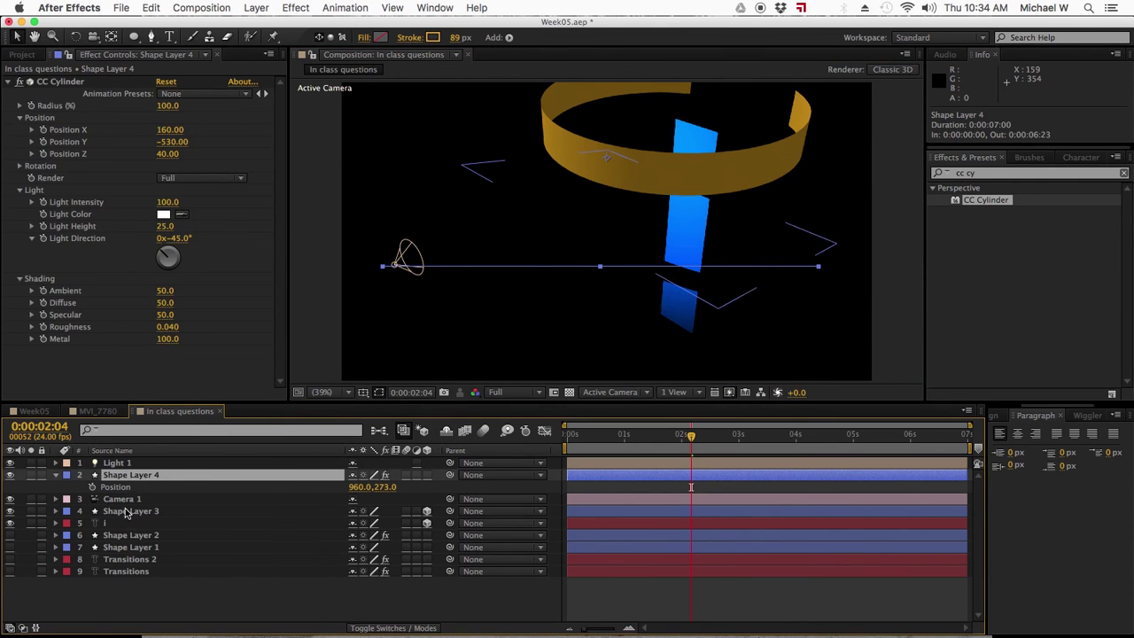
Collapse Shape Layer 3's Contents and expand its Material Options.
{"action": "left_click", "coordinate": [126, 514]}
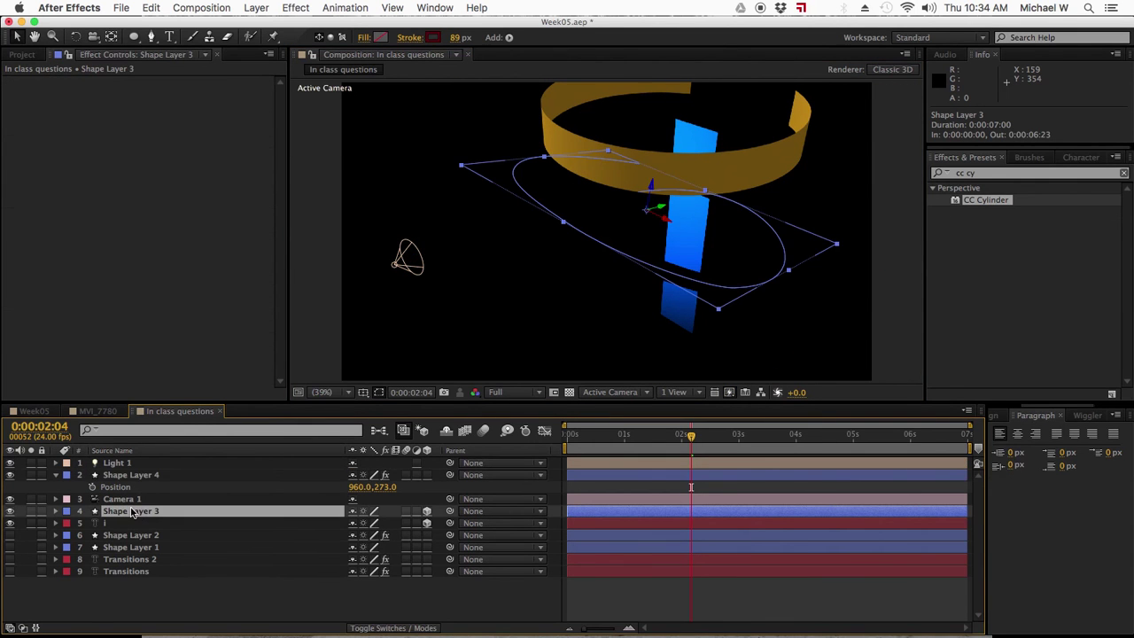
{"action": "left_click", "coordinate": [55, 511]}
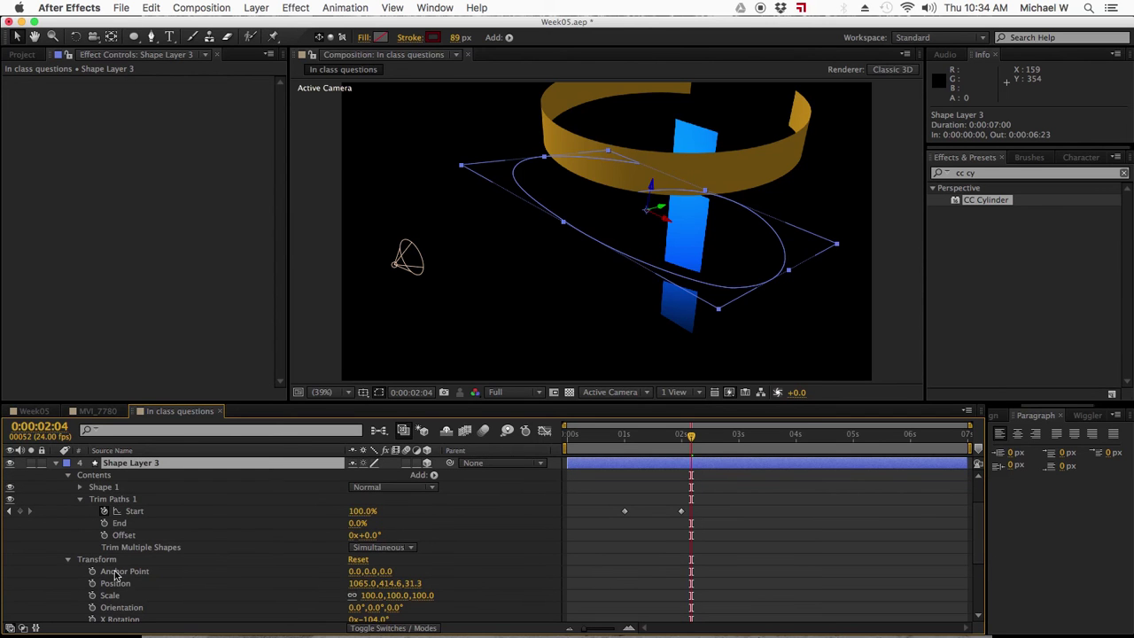
{"action": "left_click", "coordinate": [80, 499]}
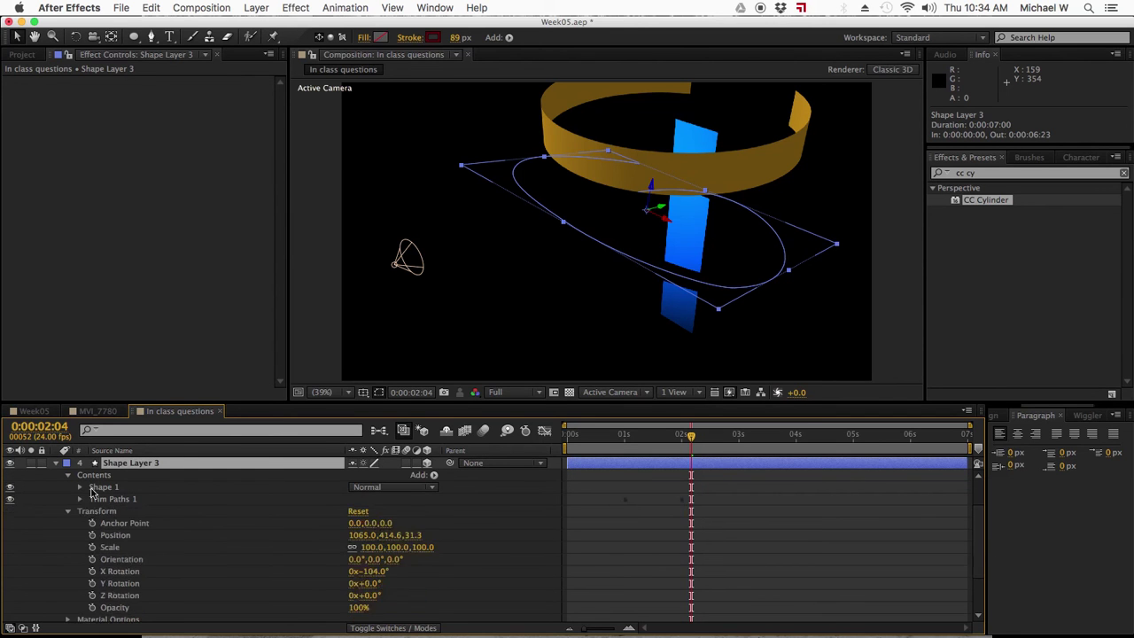
{"action": "left_click", "coordinate": [70, 476]}
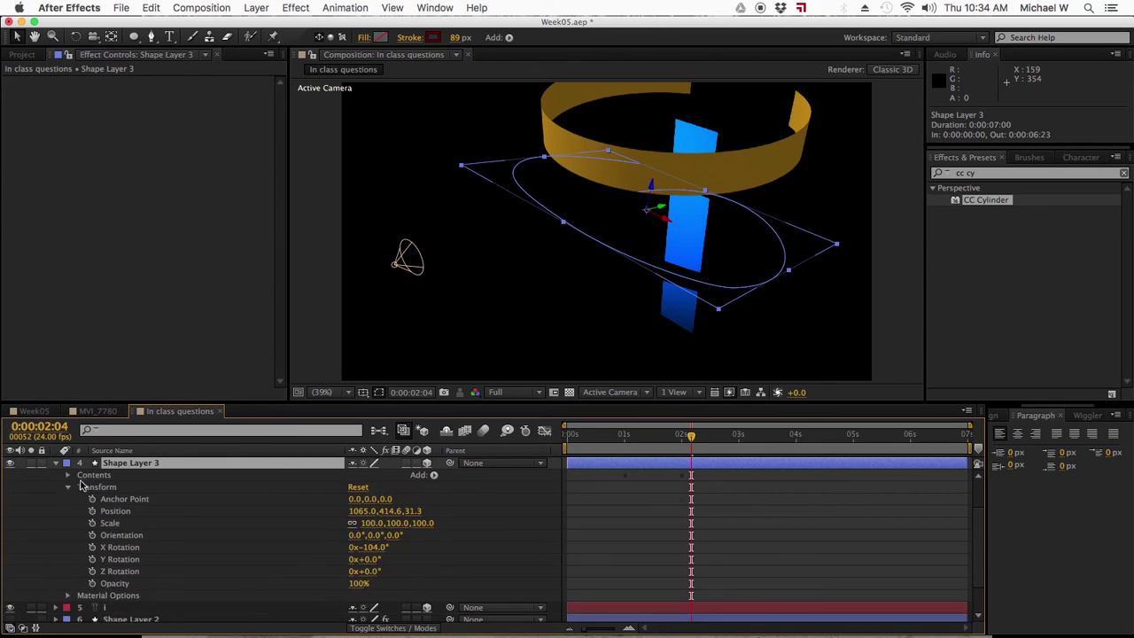
{"action": "scroll", "coordinate": [84, 566], "scroll_direction": "down", "scroll_amount": 3}
{"action": "left_click", "coordinate": [67, 559]}
{"action": "scroll", "coordinate": [209, 523], "scroll_direction": "down", "scroll_amount": 5}
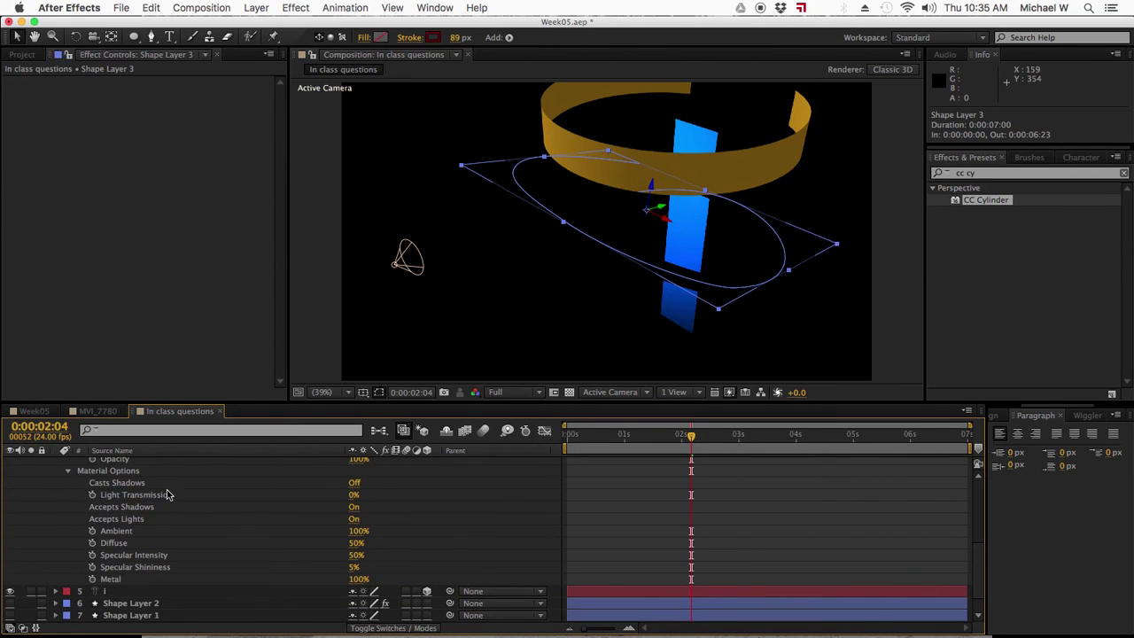
Set the red ring's Ambient to 99% and Diffuse to 100%.
{"action": "left_click_drag", "start_coordinate": [358, 534], "coordinate": [517, 530]}
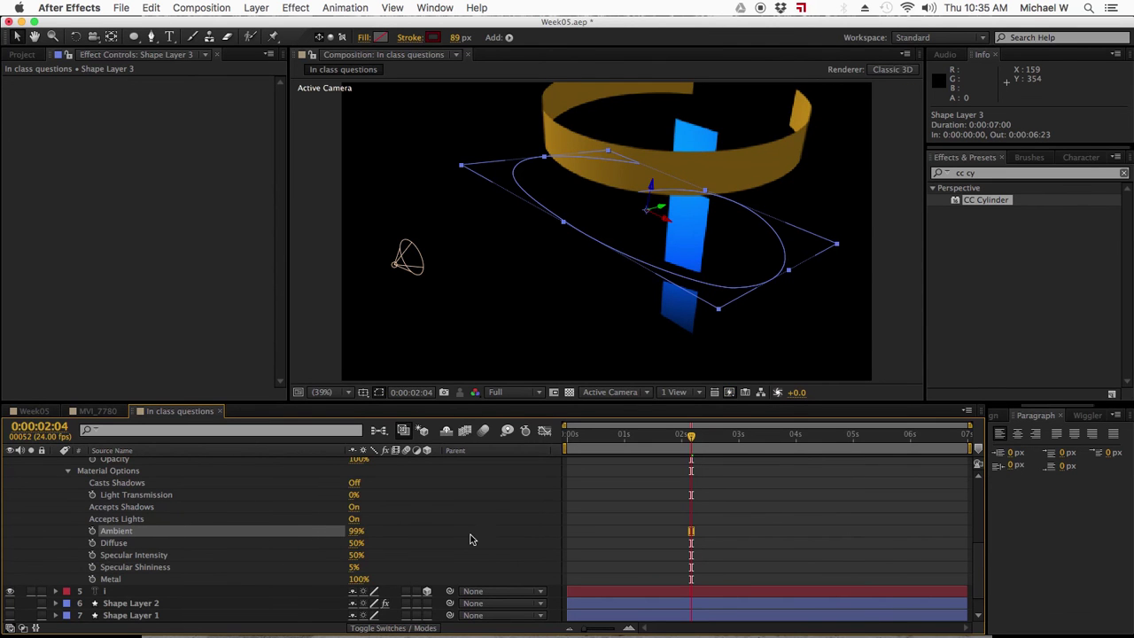
{"action": "left_click_drag", "start_coordinate": [354, 542], "coordinate": [607, 505]}
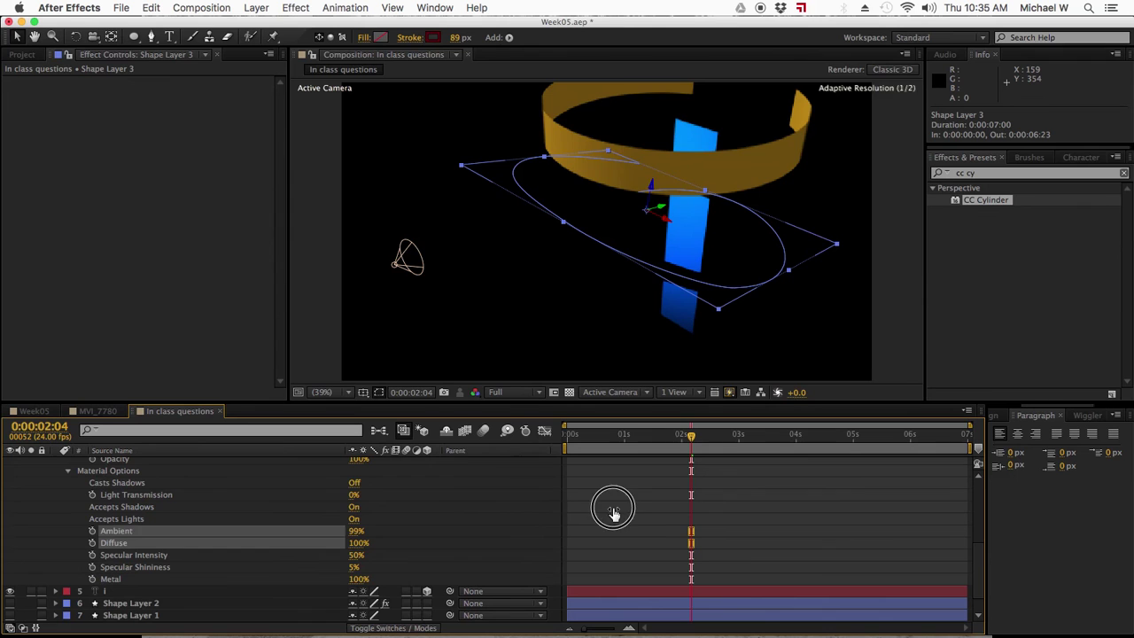
{"action": "left_click_drag", "start_coordinate": [733, 438], "coordinate": [864, 438]}
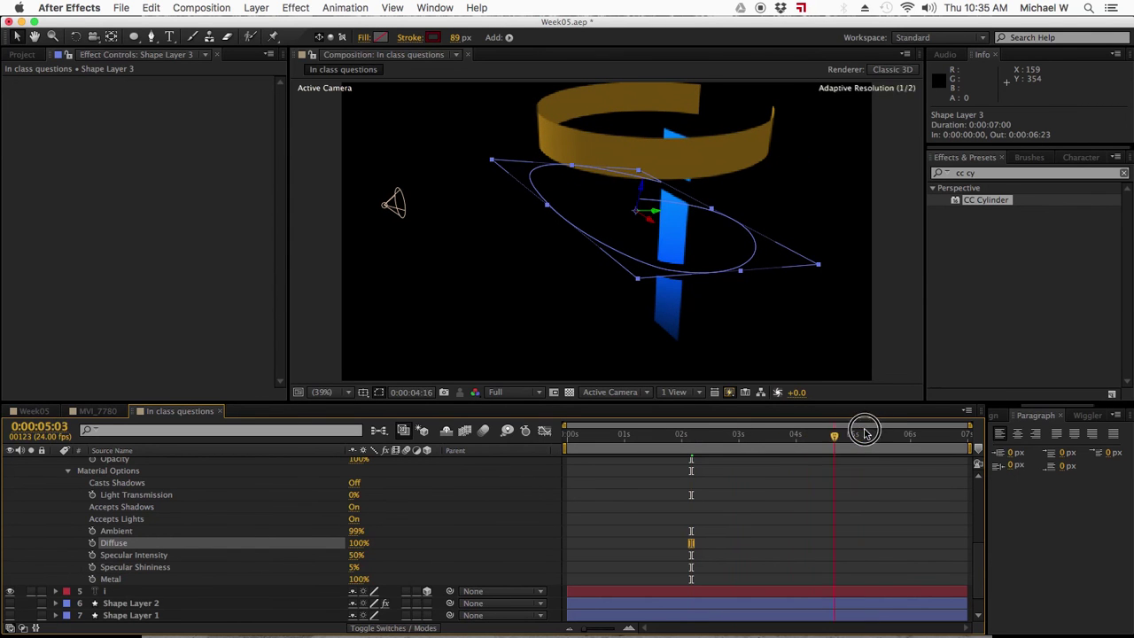
Turn off Accepts Shadows and Accepts Lights for the red ring.
{"action": "left_click", "coordinate": [354, 507]}
{"action": "left_click", "coordinate": [356, 507]}
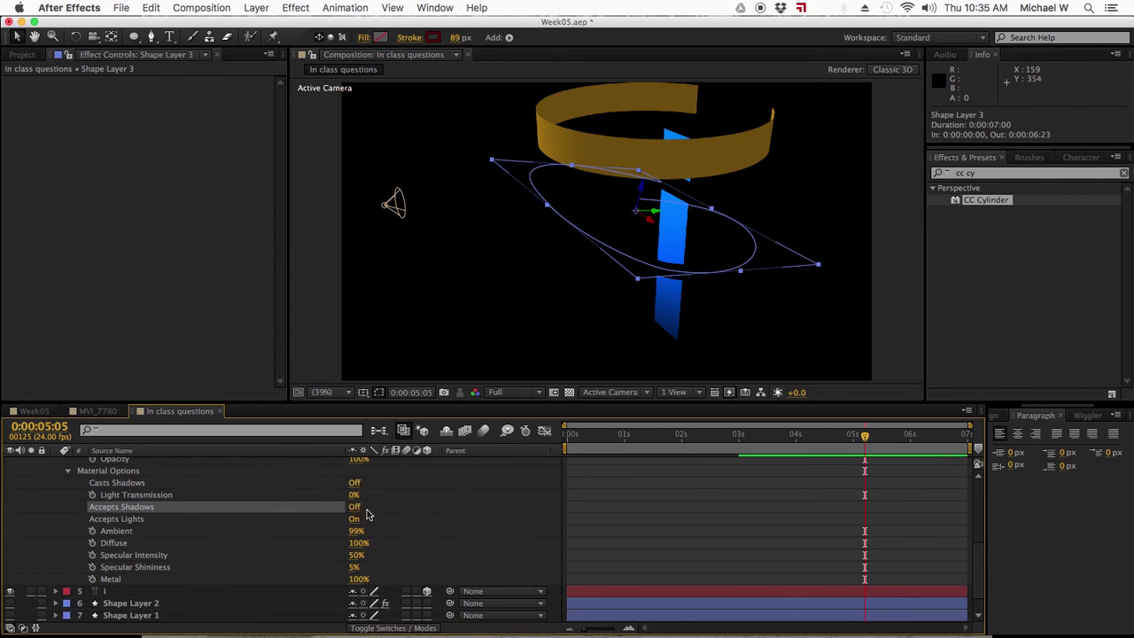
{"action": "left_click", "coordinate": [355, 519]}
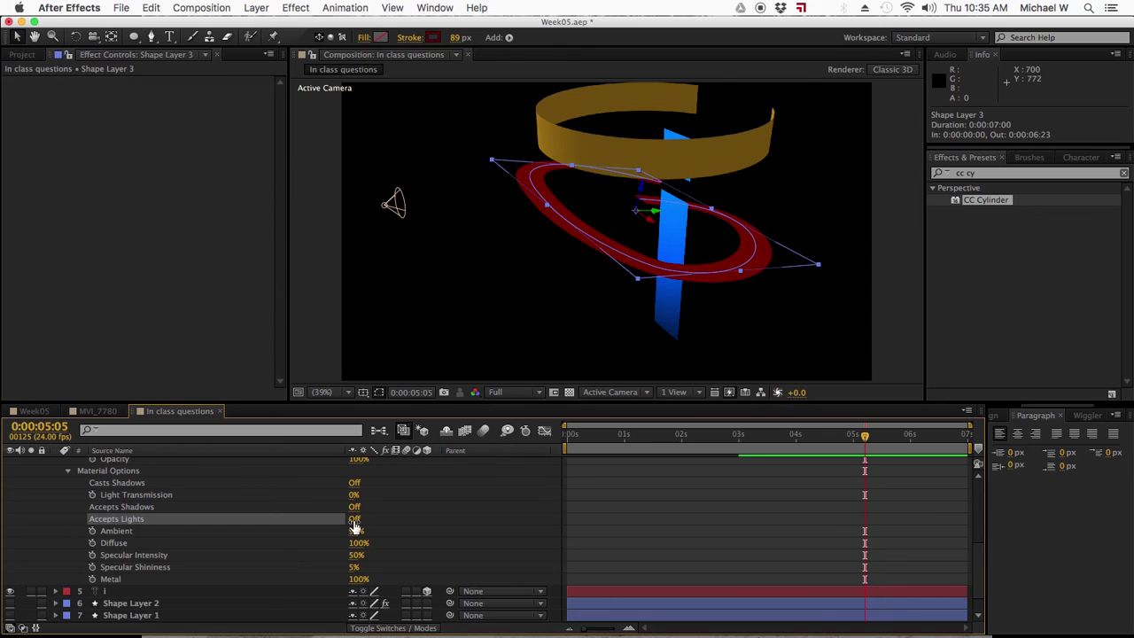
{"action": "left_click", "coordinate": [354, 519]}
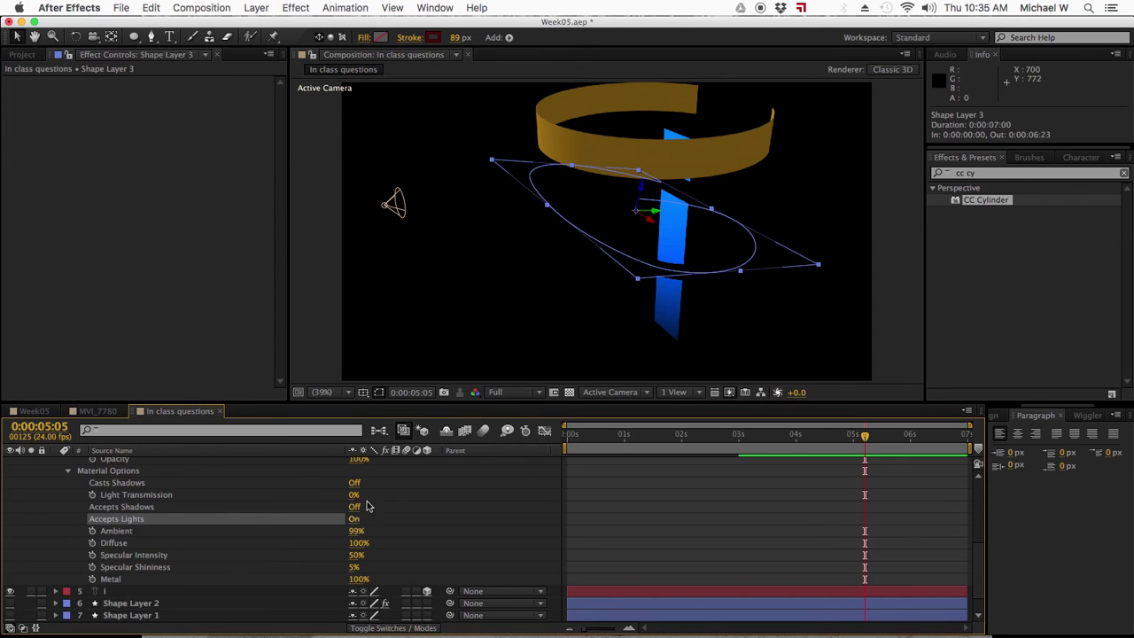
{"action": "left_click", "coordinate": [354, 519]}
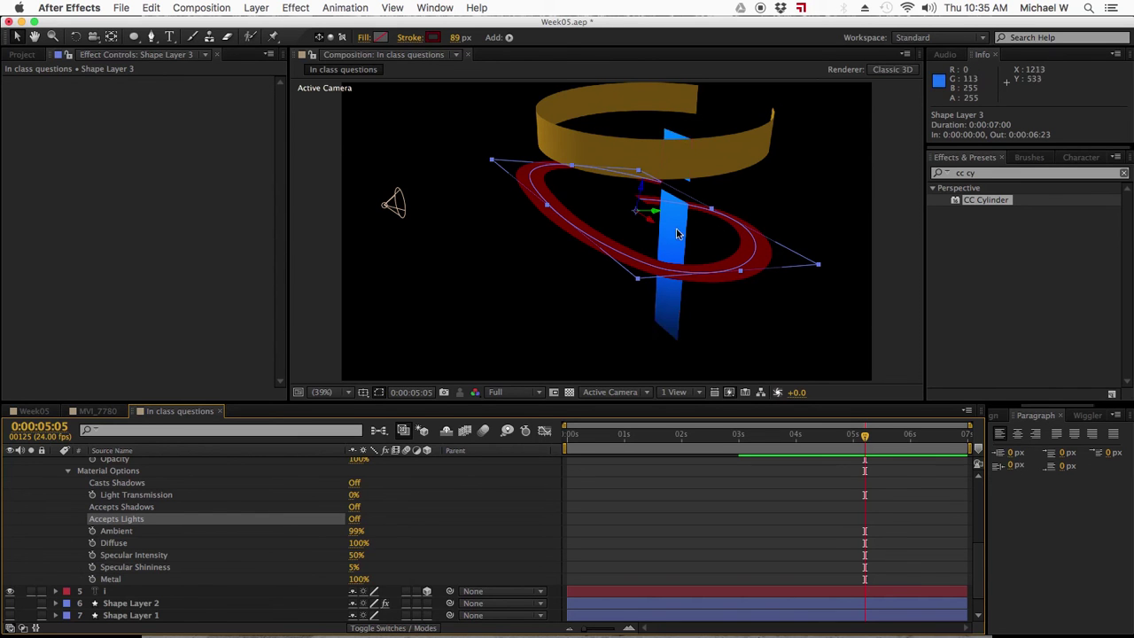
{"action": "left_click", "coordinate": [670, 144]}
Select the red ring in the viewer and move the current time back to 0:00:01:14.
{"action": "left_click", "coordinate": [593, 148]}
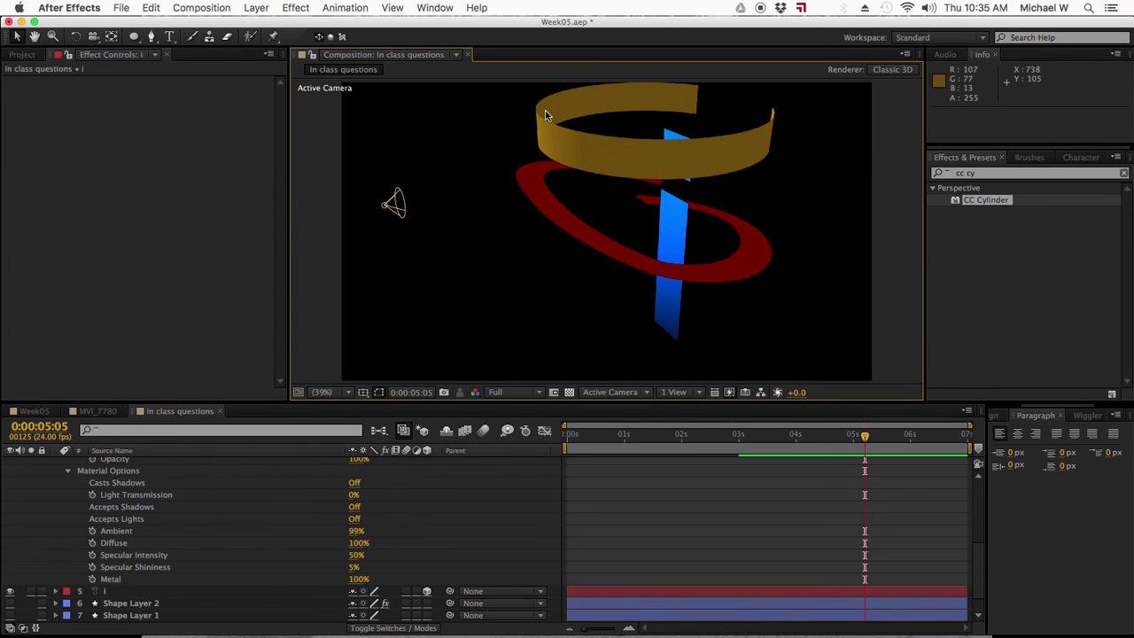
{"action": "left_click", "coordinate": [549, 202]}
{"action": "scroll", "coordinate": [134, 547], "scroll_direction": "up", "scroll_amount": 1}
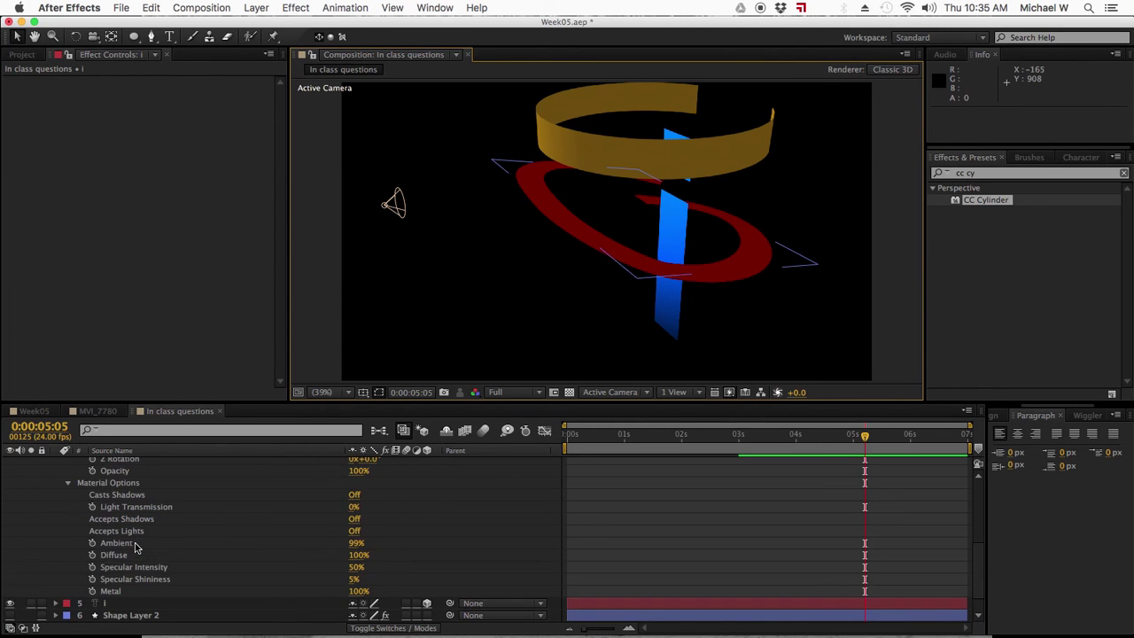
{"action": "scroll", "coordinate": [134, 546], "scroll_direction": "up", "scroll_amount": 8}
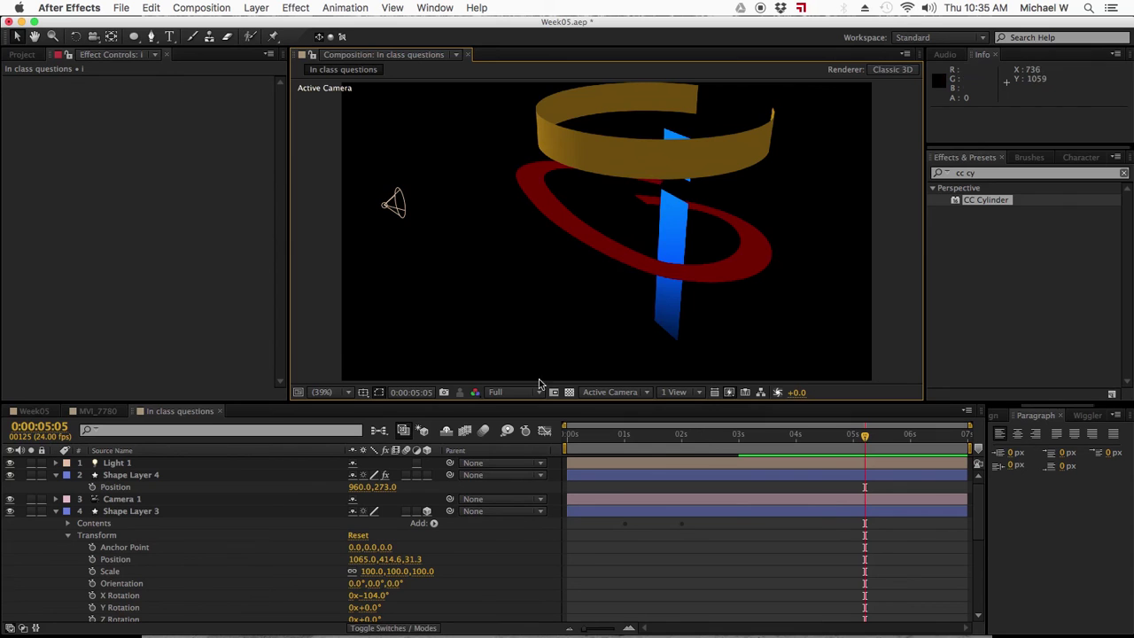
{"action": "left_click_drag", "start_coordinate": [689, 449], "coordinate": [657, 448]}
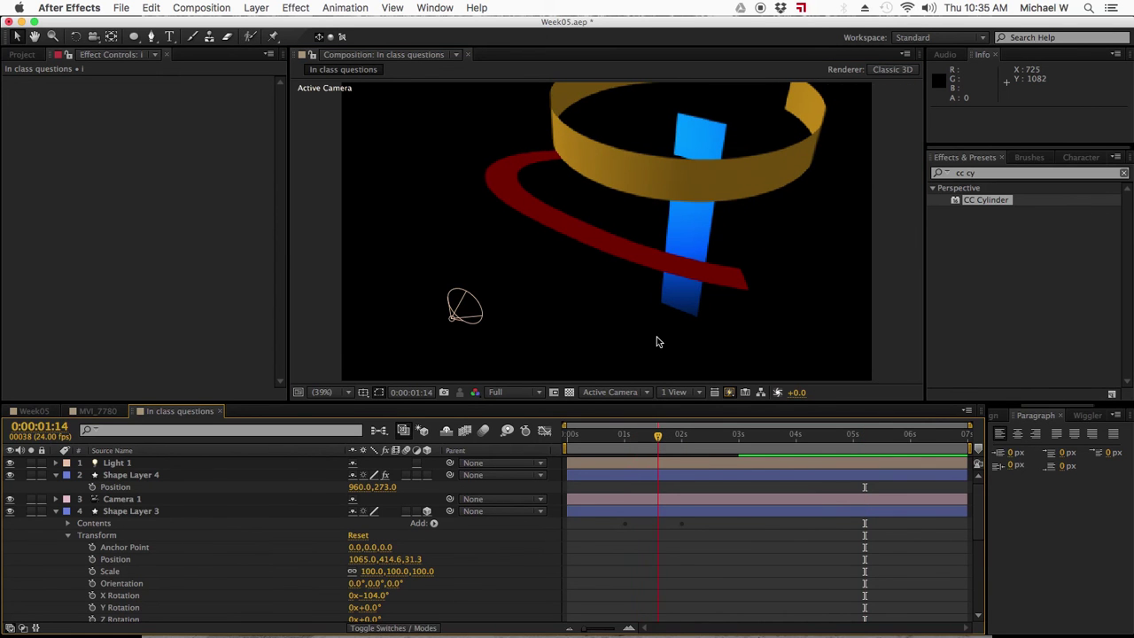
{"action": "left_click", "coordinate": [113, 476]}
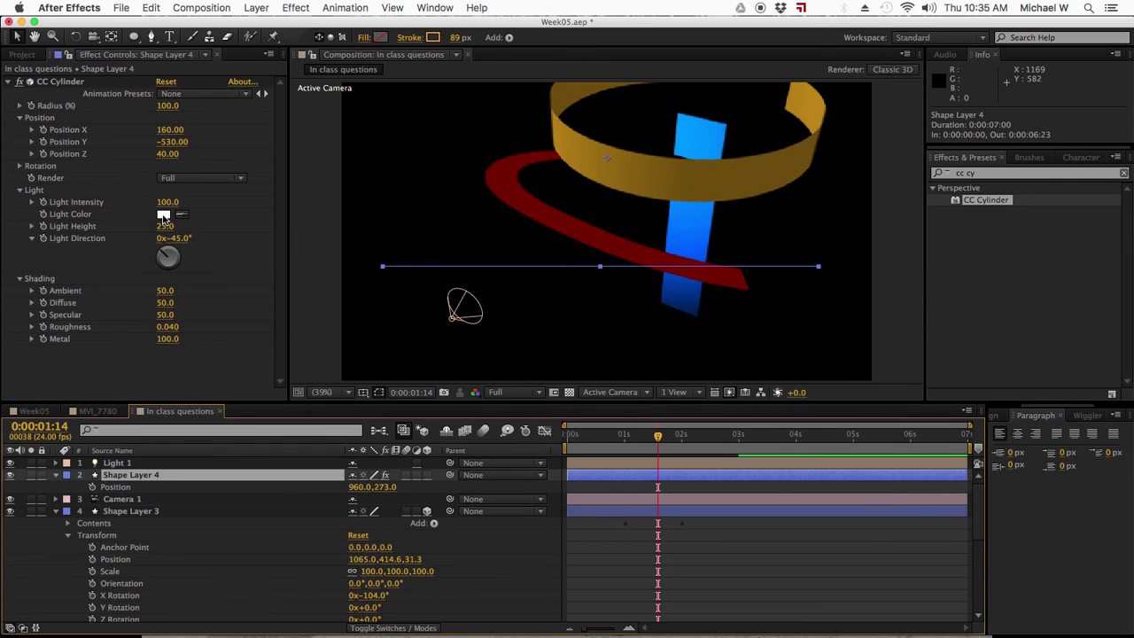
Try a dark blue CC Cylinder light colour and new Light Height, then undo back to white.
{"action": "left_click", "coordinate": [163, 215]}
{"action": "left_click_drag", "start_coordinate": [786, 518], "coordinate": [763, 484]}
{"action": "left_click", "coordinate": [914, 428]}
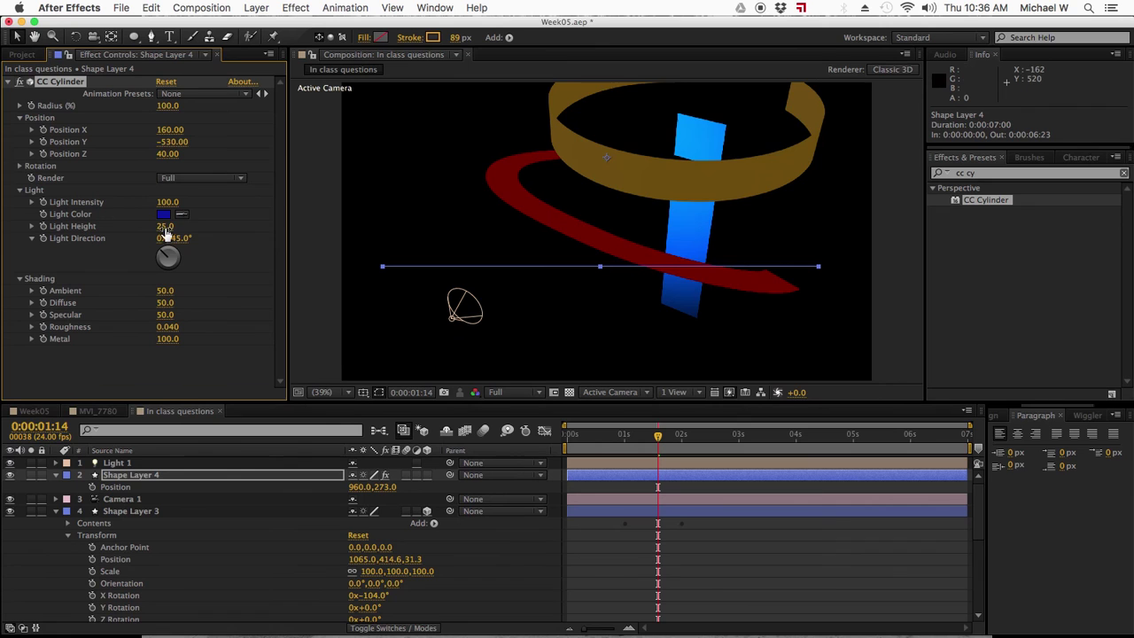
{"action": "left_click_drag", "start_coordinate": [166, 234], "coordinate": [381, 246]}
{"action": "left_click", "coordinate": [197, 204]}
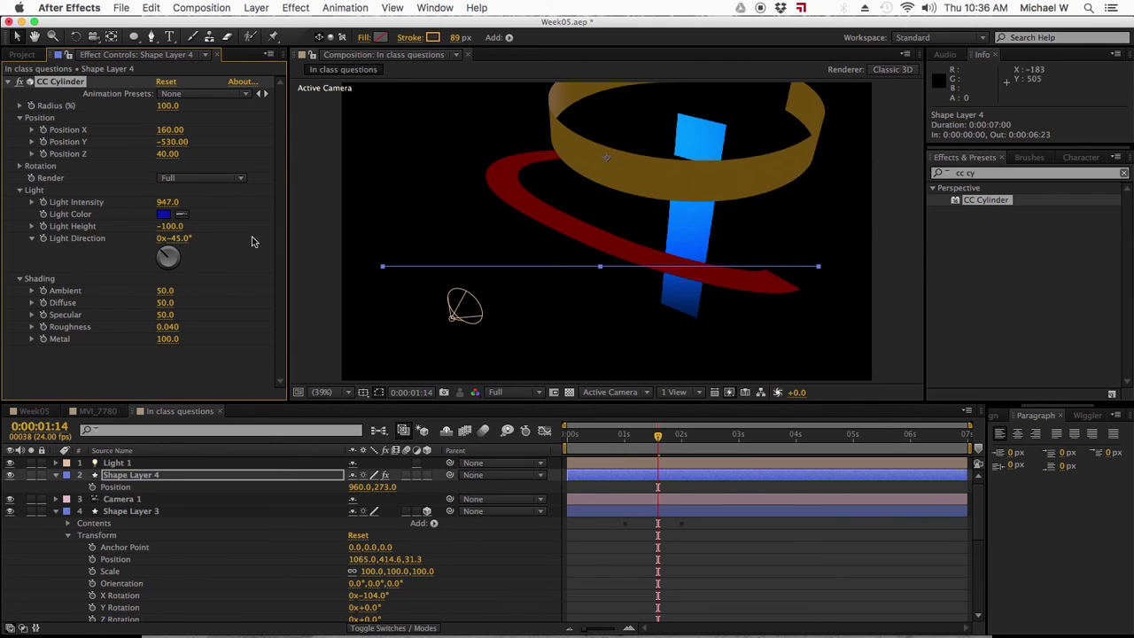
{"action": "key", "text": "super+z"}
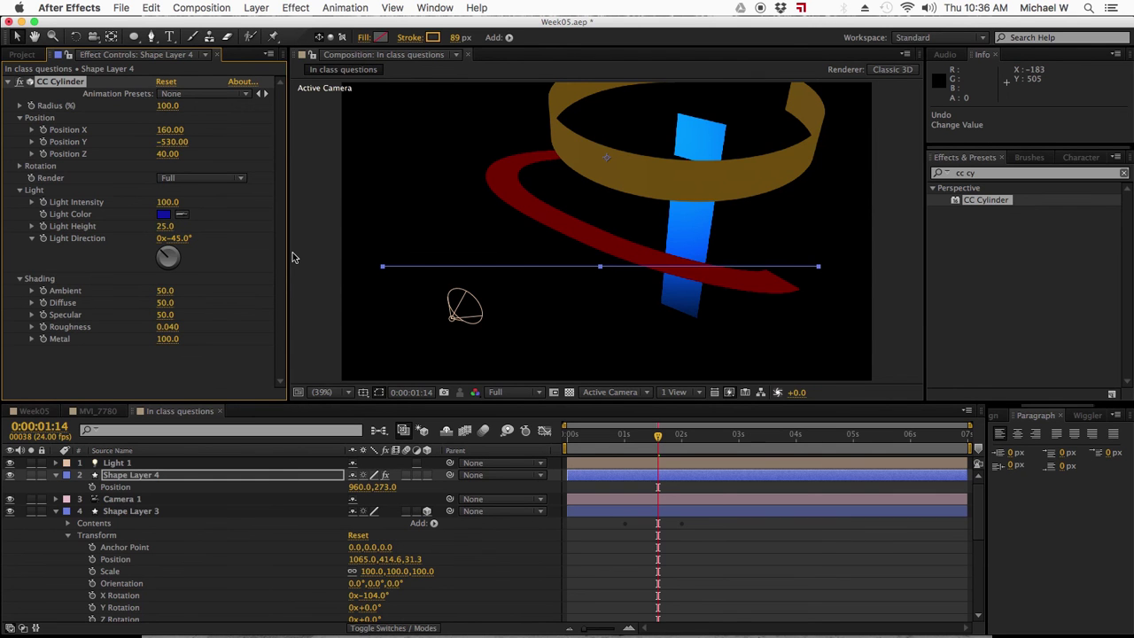
{"action": "key", "text": "super+z"}
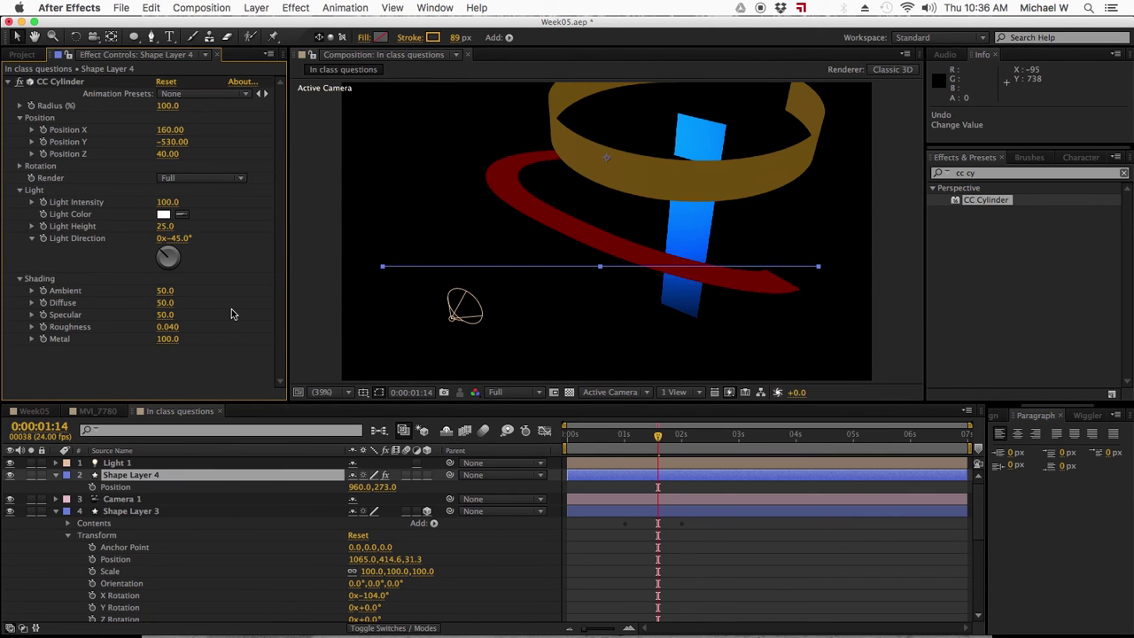